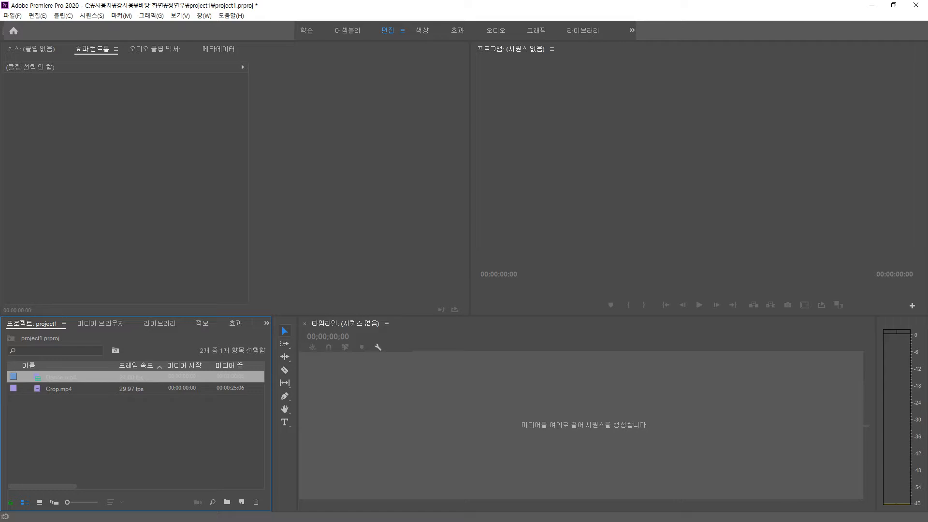
Create a sequence from Dance.mp4 on the empty timeline and play it to about 28 seconds.
{"action": "left_click_drag", "start_coordinate": [58, 377], "coordinate": [457, 428]}
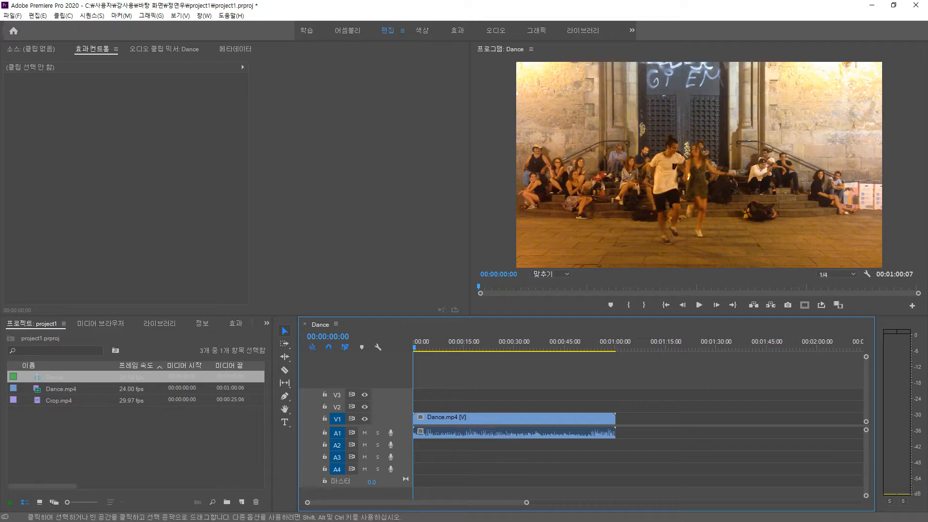
{"action": "key", "text": "space"}
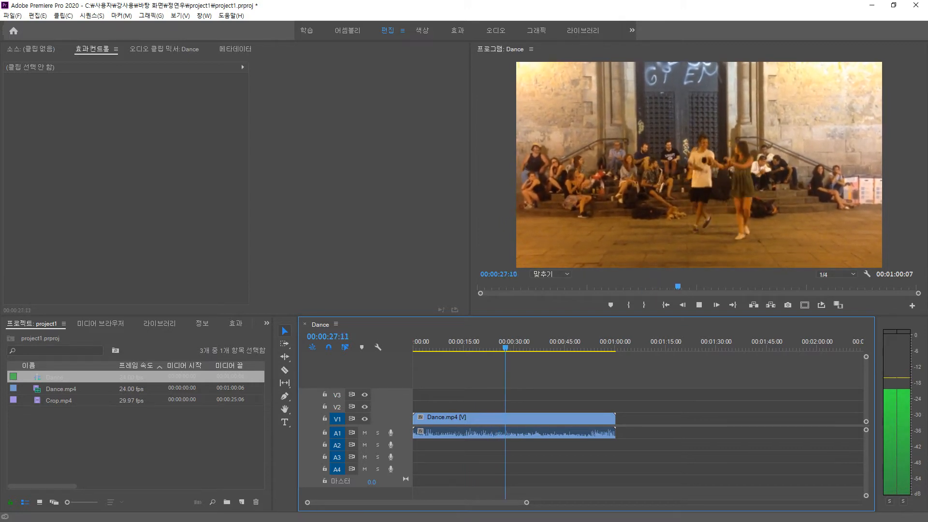
{"action": "key", "text": "space"}
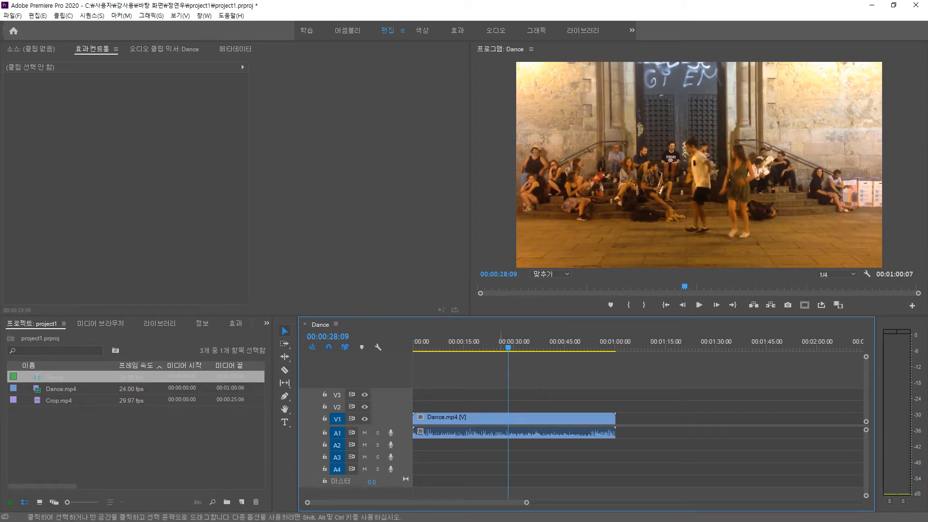
Duplicate the Dance.mp4 video clip from V1 onto track V2, directly above the original.
{"action": "left_click", "coordinate": [498, 431]}
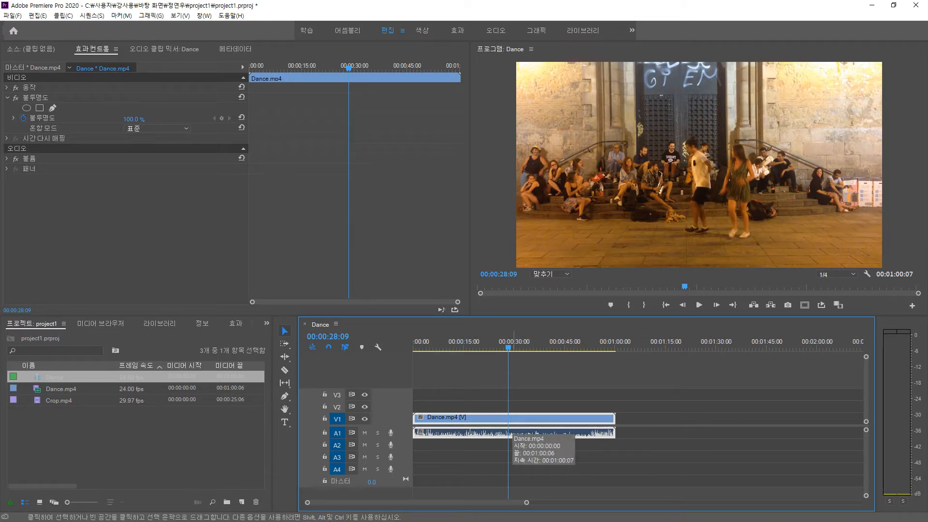
{"action": "left_click_drag", "start_coordinate": [484, 419], "coordinate": [486, 408]}
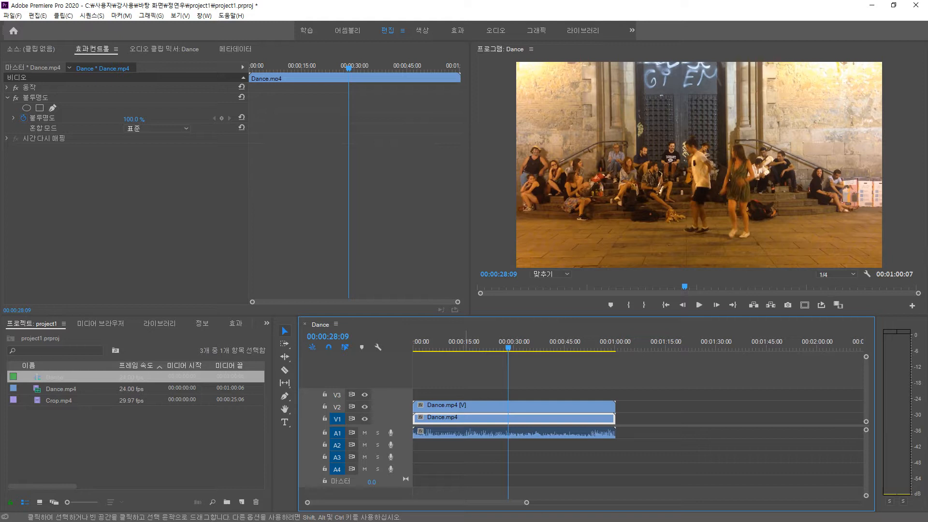
{"action": "left_click", "coordinate": [466, 407]}
{"action": "left_click", "coordinate": [468, 418]}
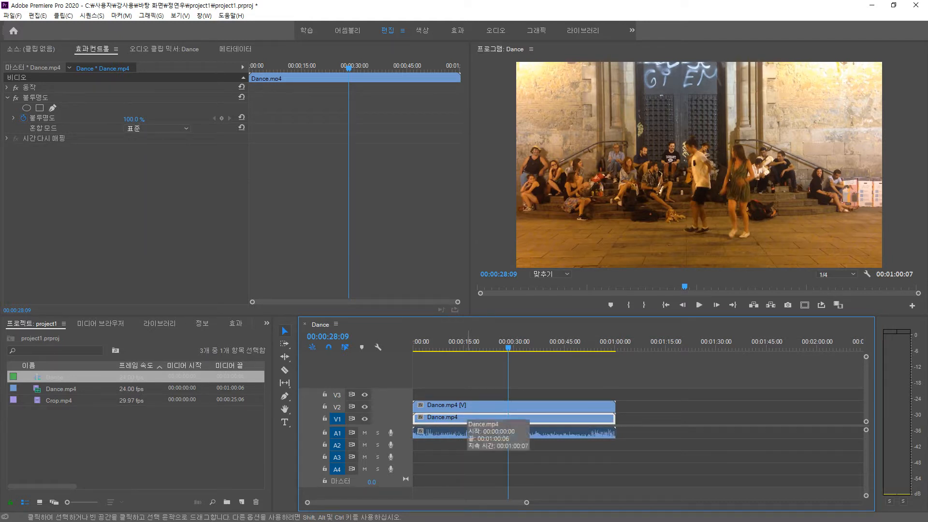
Duplicate the video layer once more, delete the extra copy on V2 and move the V3 clip back down to V2.
{"action": "left_click", "coordinate": [469, 409]}
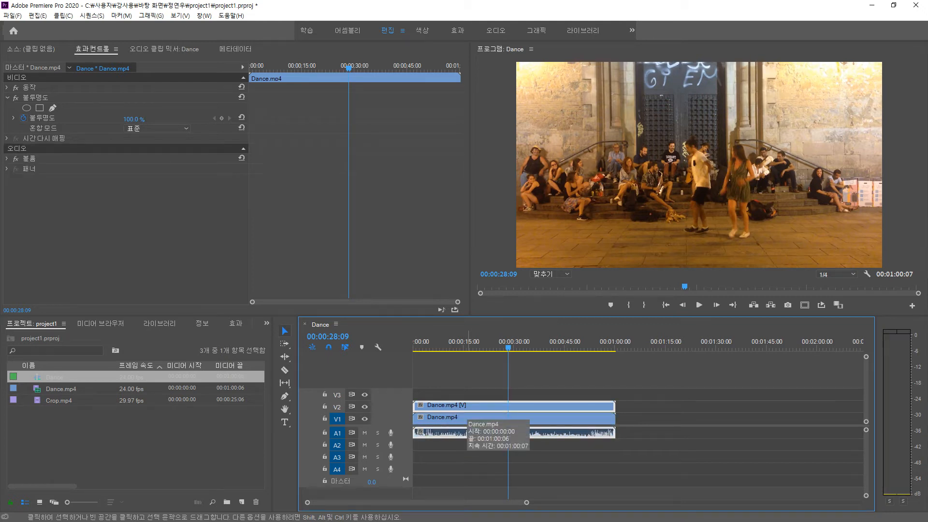
{"action": "left_click_drag", "start_coordinate": [466, 417], "coordinate": [468, 409]}
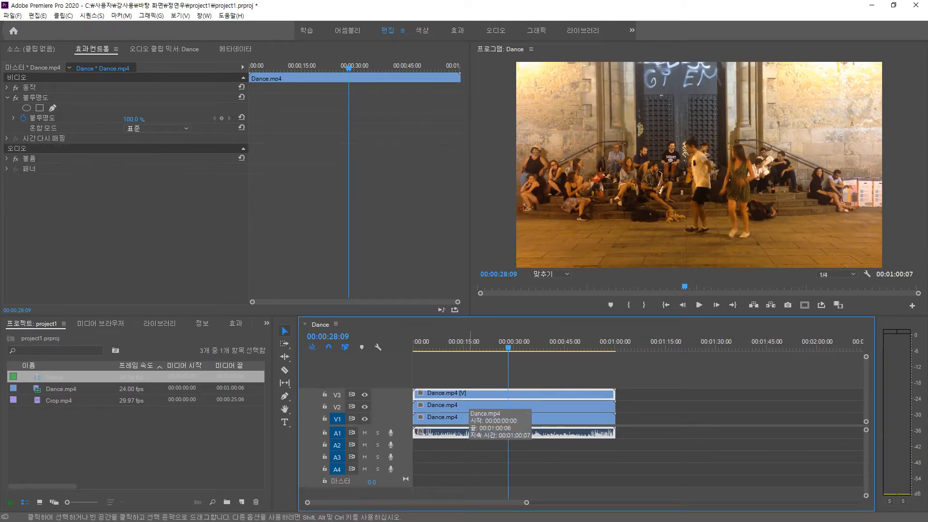
{"action": "left_click", "coordinate": [467, 406]}
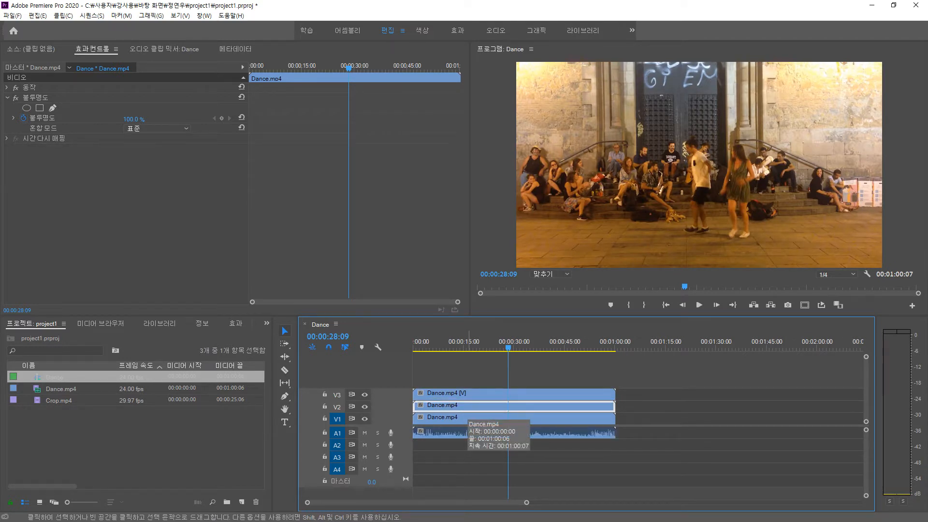
{"action": "key", "text": "Delete"}
{"action": "left_click_drag", "start_coordinate": [470, 395], "coordinate": [471, 406]}
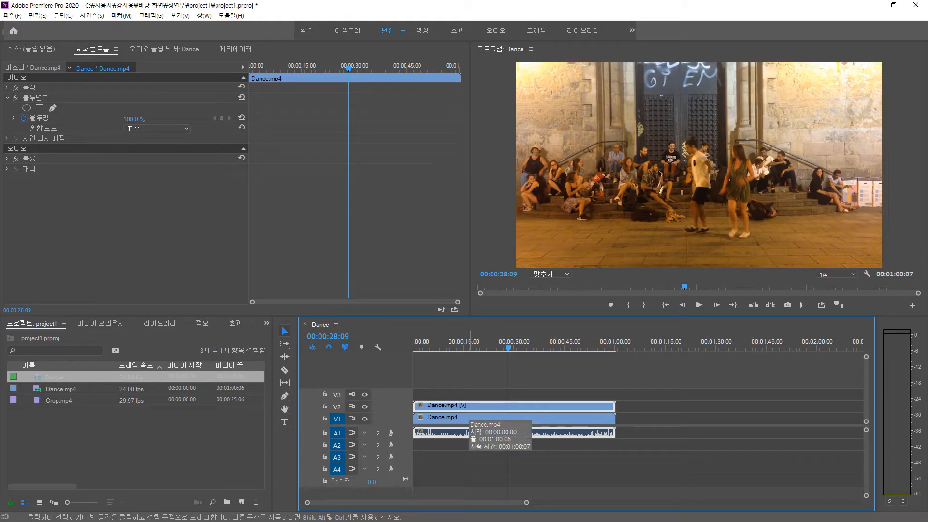
Select the Dance.mp4 clip on V1 and turn off the output of track V2.
{"action": "left_click", "coordinate": [471, 419]}
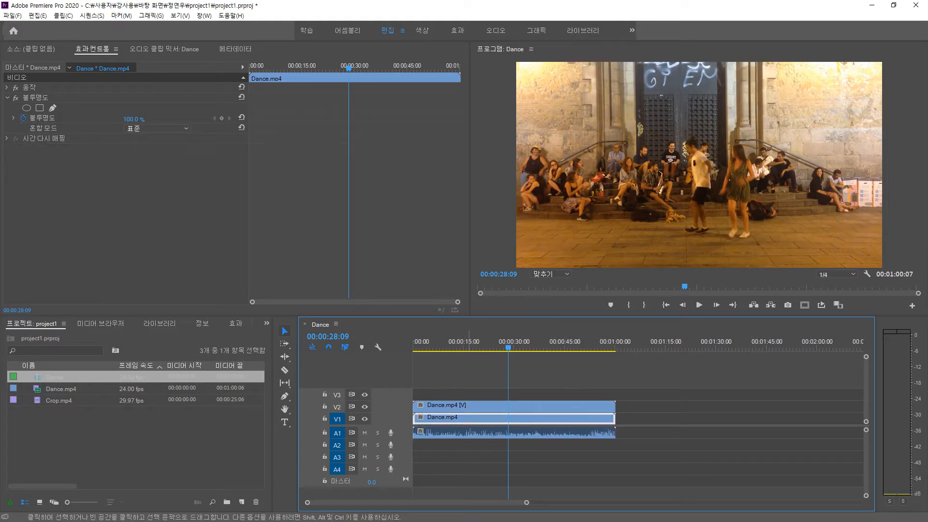
{"action": "left_click", "coordinate": [470, 407]}
{"action": "left_click", "coordinate": [471, 420]}
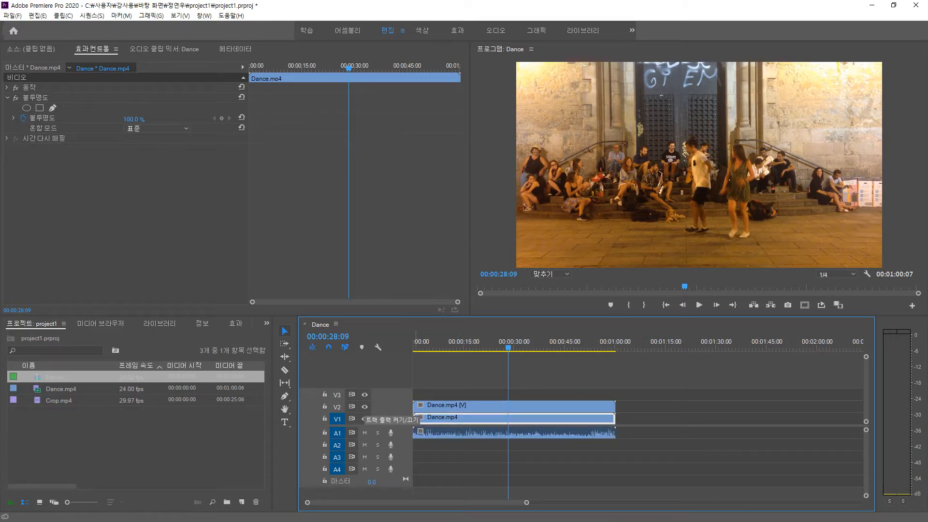
{"action": "left_click", "coordinate": [365, 407]}
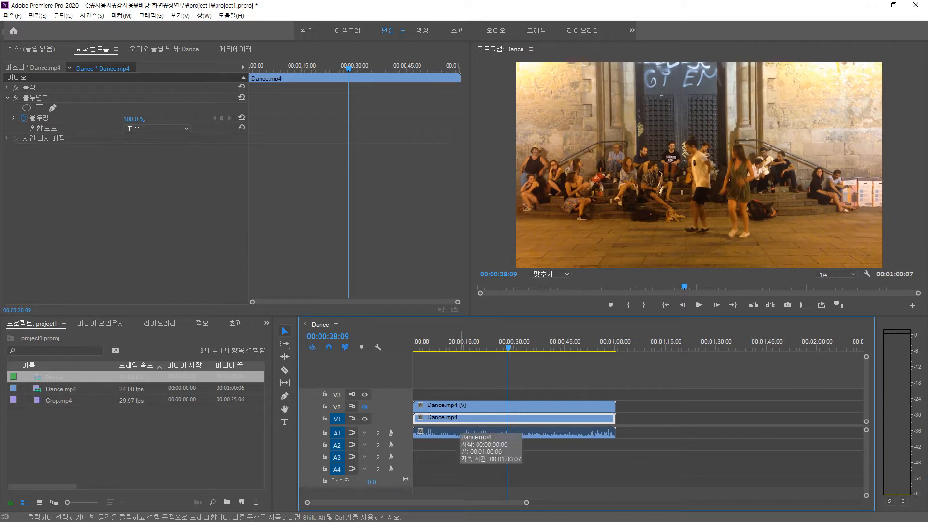
Search the effects for 흐림 and apply 가우시안 흐림 (Gaussian Blur) to the Dance.mp4 clip on V1.
{"action": "left_click", "coordinate": [236, 324]}
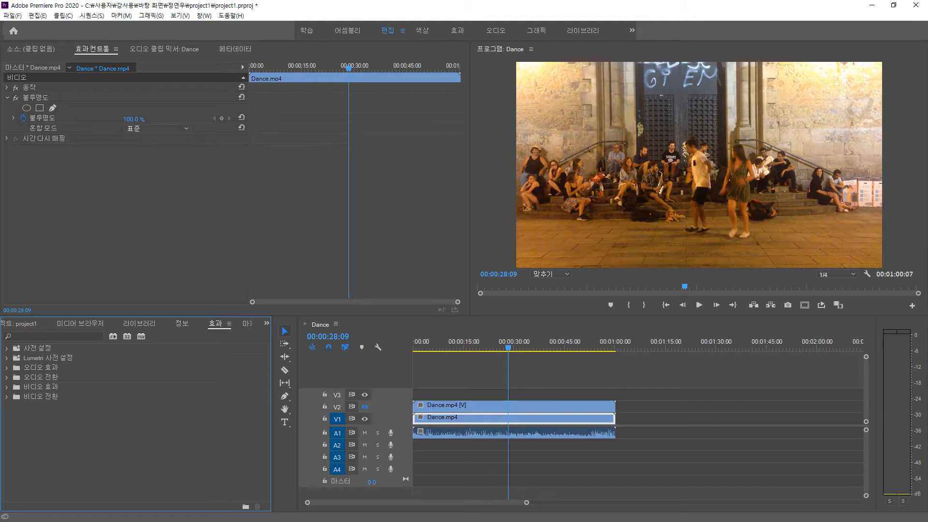
{"action": "left_click", "coordinate": [53, 337]}
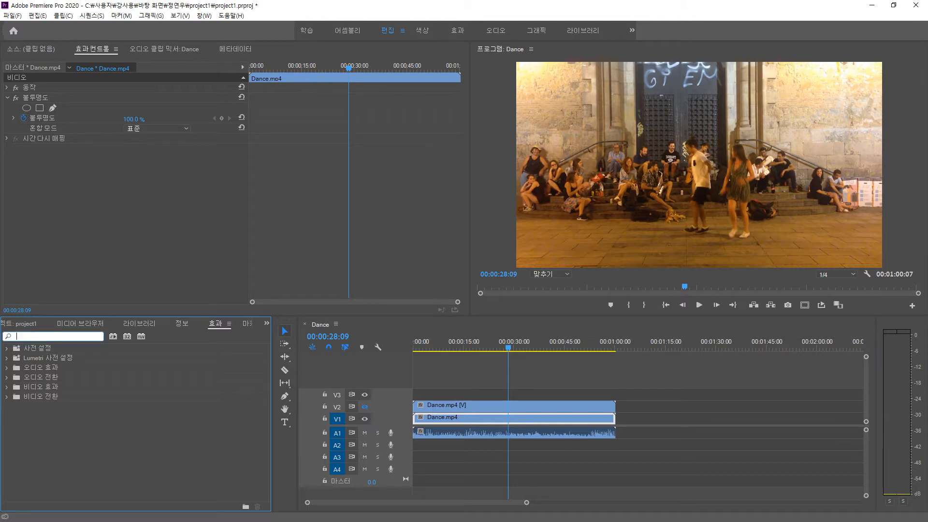
{"action": "type", "text": "gm"}
{"action": "type", "text": "흐림"}
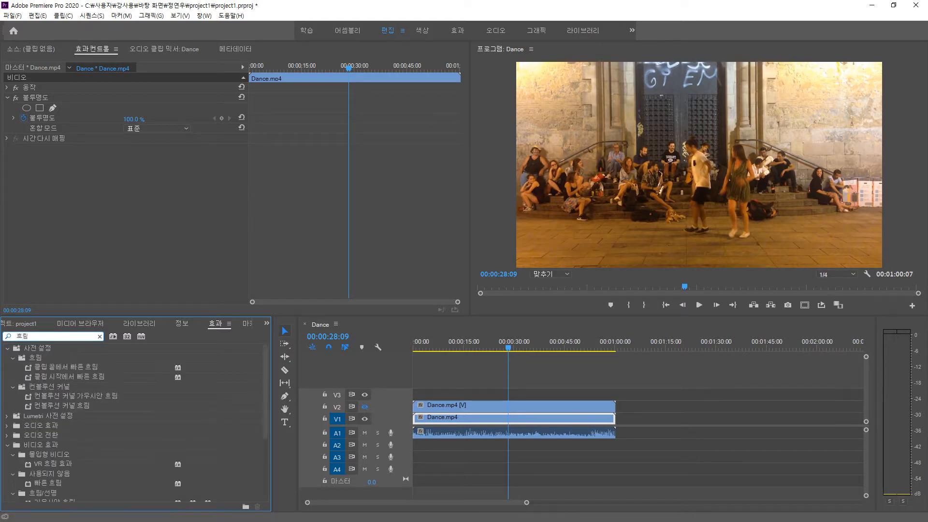
{"action": "scroll", "coordinate": [135, 421], "scroll_direction": "down", "scroll_amount": 4}
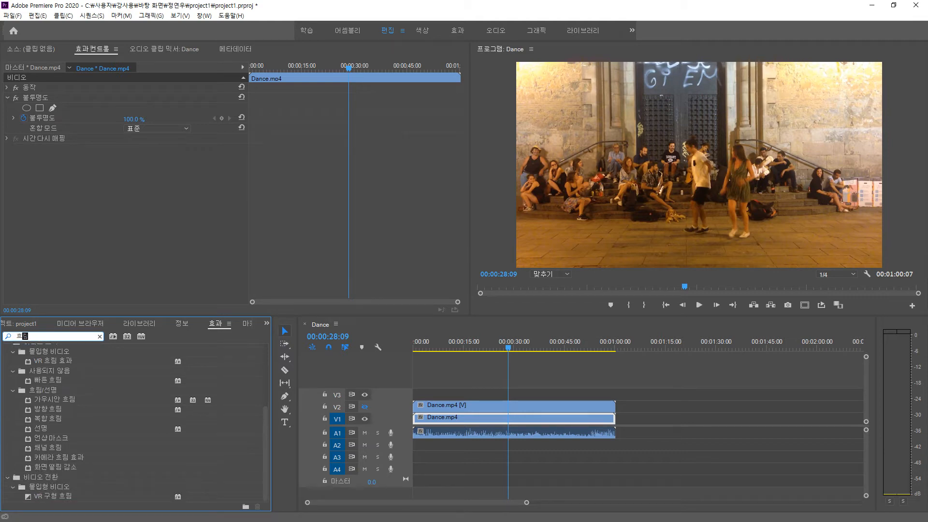
{"action": "left_click", "coordinate": [43, 391]}
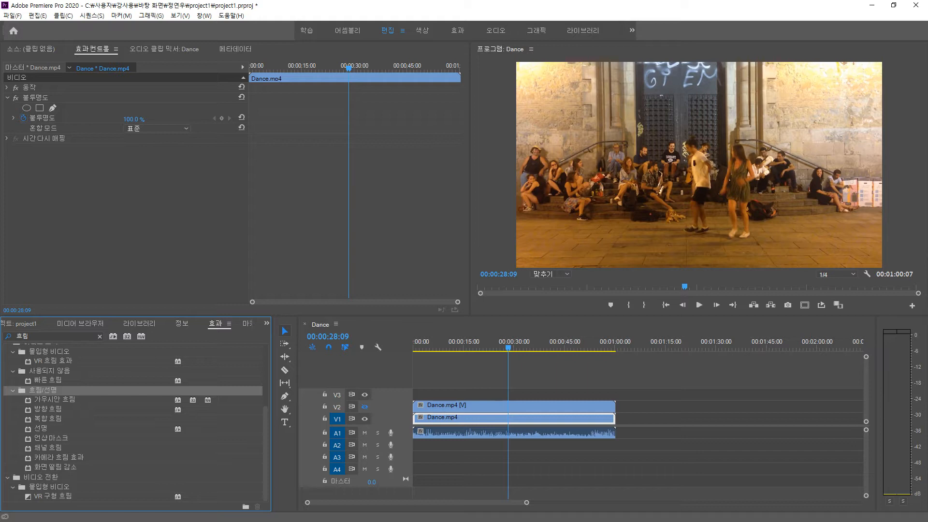
{"action": "left_click", "coordinate": [54, 400]}
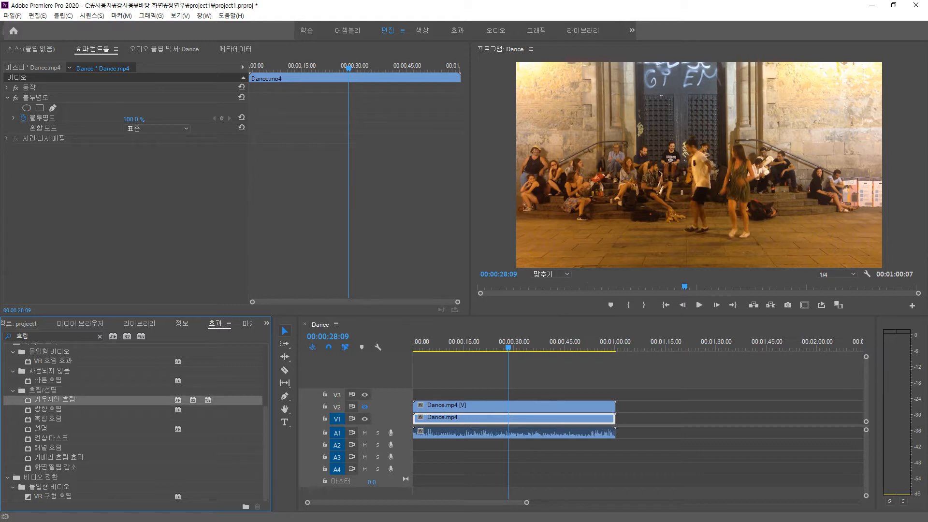
{"action": "left_click_drag", "start_coordinate": [54, 400], "coordinate": [455, 418]}
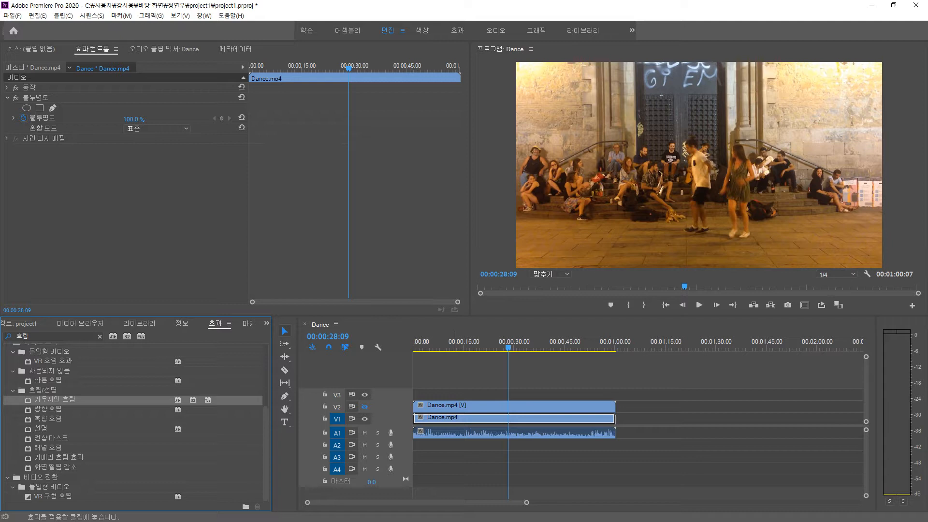
{"action": "left_click_drag", "start_coordinate": [455, 419], "coordinate": [455, 419]}
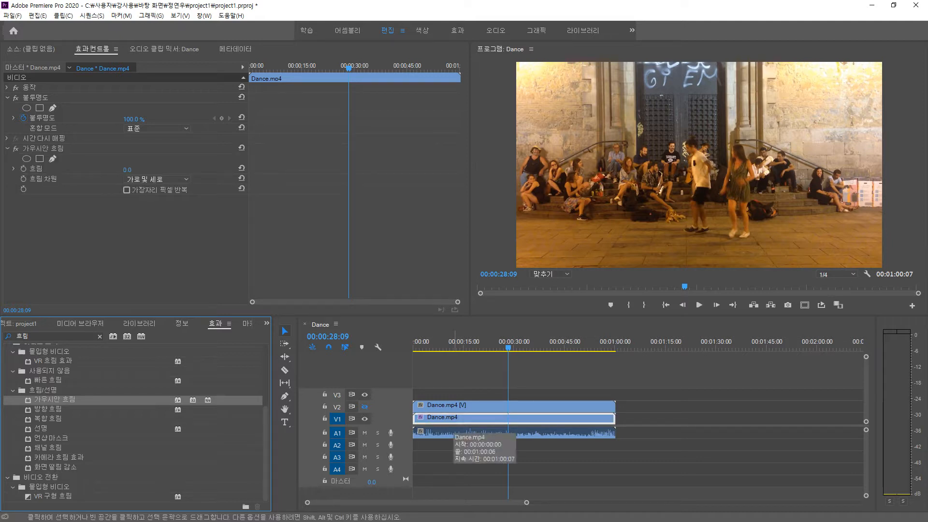
{"action": "left_click", "coordinate": [455, 420]}
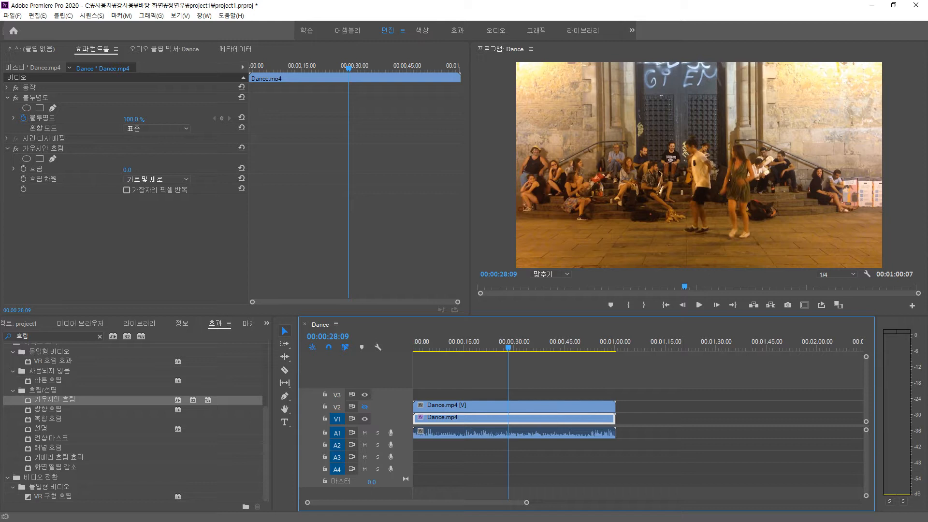
Set the Gaussian Blur amount (흐림) of the V1 clip to 60.
{"action": "left_click_drag", "start_coordinate": [127, 170], "coordinate": [153, 169]}
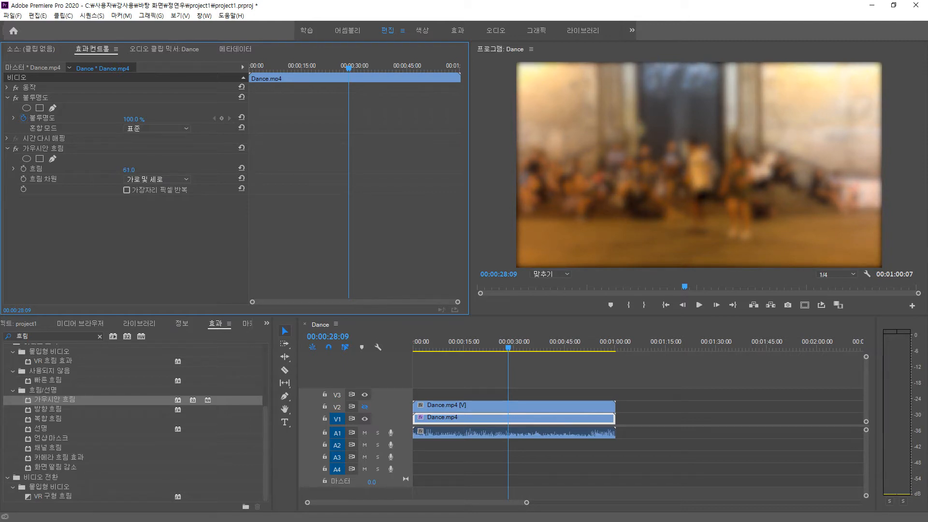
{"action": "left_click", "coordinate": [129, 169]}
{"action": "type", "text": "60"}
{"action": "key", "text": "Return"}
Toggle 가장자리 픽셀 반복 (repeat edge pixels) to compare the blurred frame edges, leaving it enabled.
{"action": "left_click", "coordinate": [127, 190]}
{"action": "left_click", "coordinate": [126, 190]}
{"action": "left_click", "coordinate": [127, 190]}
{"action": "left_click", "coordinate": [127, 190]}
{"action": "left_click", "coordinate": [127, 191]}
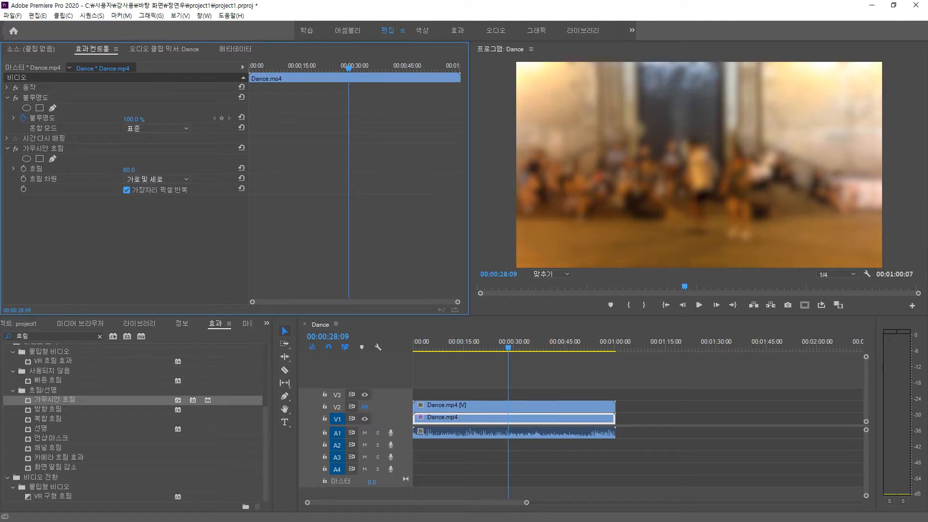
{"action": "left_click", "coordinate": [126, 190]}
{"action": "left_click", "coordinate": [126, 190]}
Try the blur dimension as 가로 only and 세로 only, and restore it to 가로 및 세로.
{"action": "left_click", "coordinate": [160, 179]}
{"action": "left_click", "coordinate": [140, 199]}
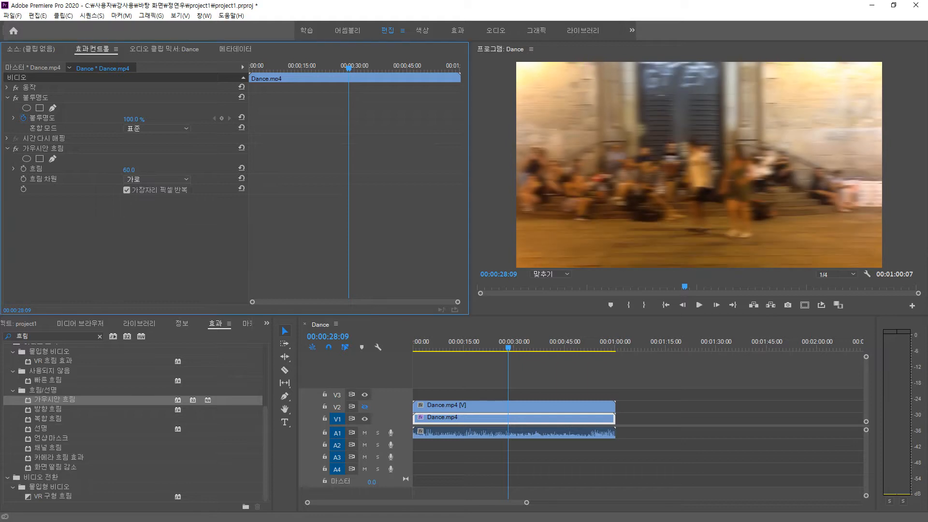
{"action": "left_click", "coordinate": [160, 179]}
{"action": "left_click", "coordinate": [141, 209]}
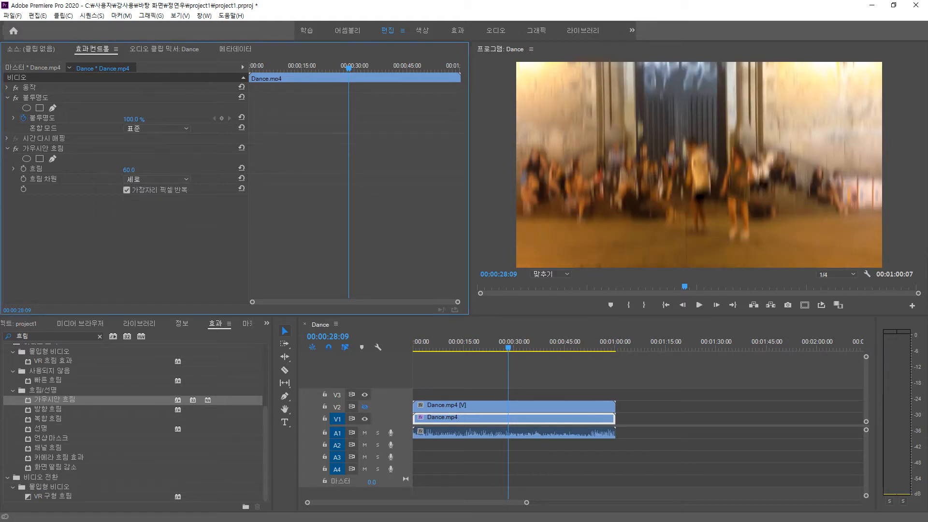
{"action": "left_click", "coordinate": [160, 179]}
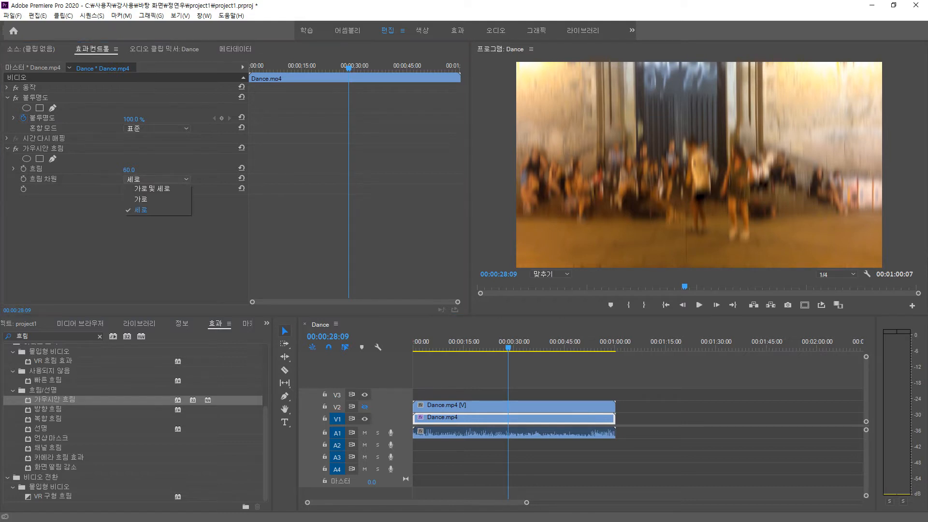
{"action": "left_click", "coordinate": [152, 188]}
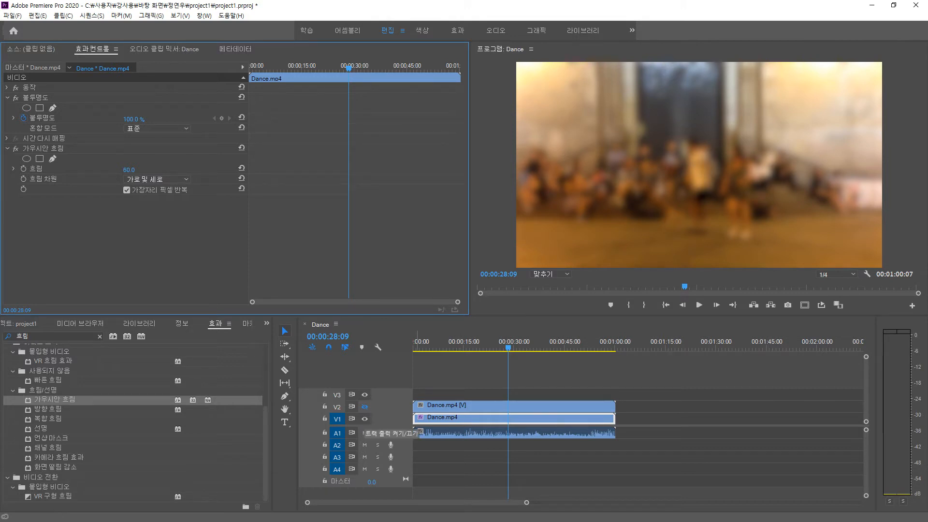
Turn off the output of track V1 and turn the output of track V2 back on.
{"action": "left_click", "coordinate": [365, 419]}
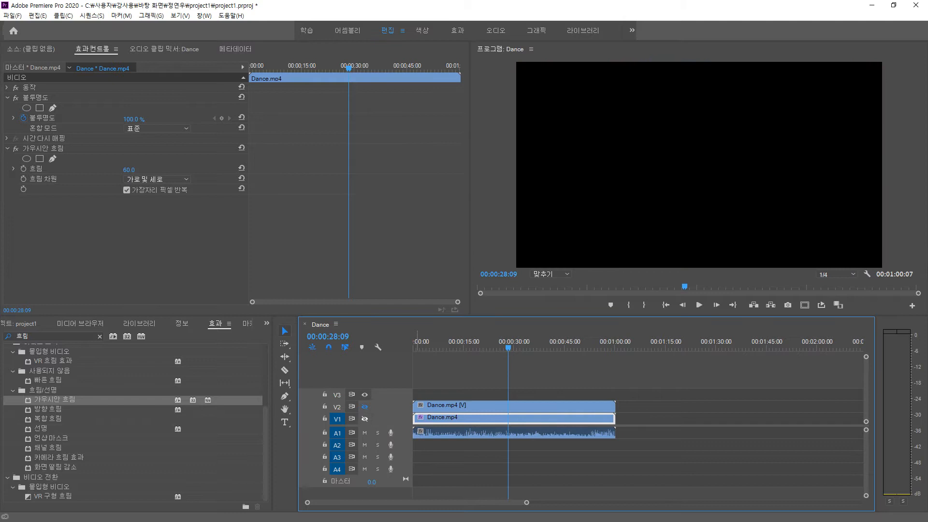
{"action": "left_click", "coordinate": [365, 407]}
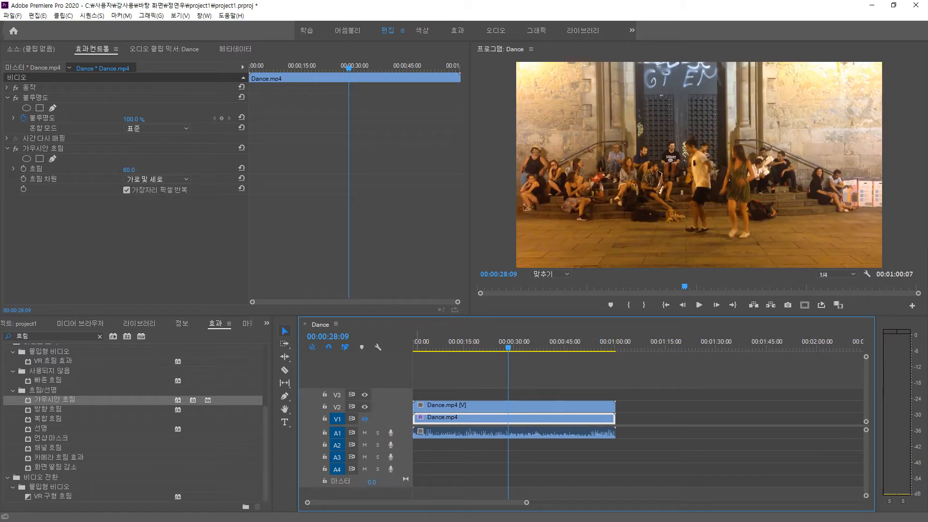
Set the motion scale (비율 조정) of the Dance.mp4 clip on V2 to 110.
{"action": "left_click", "coordinate": [457, 406]}
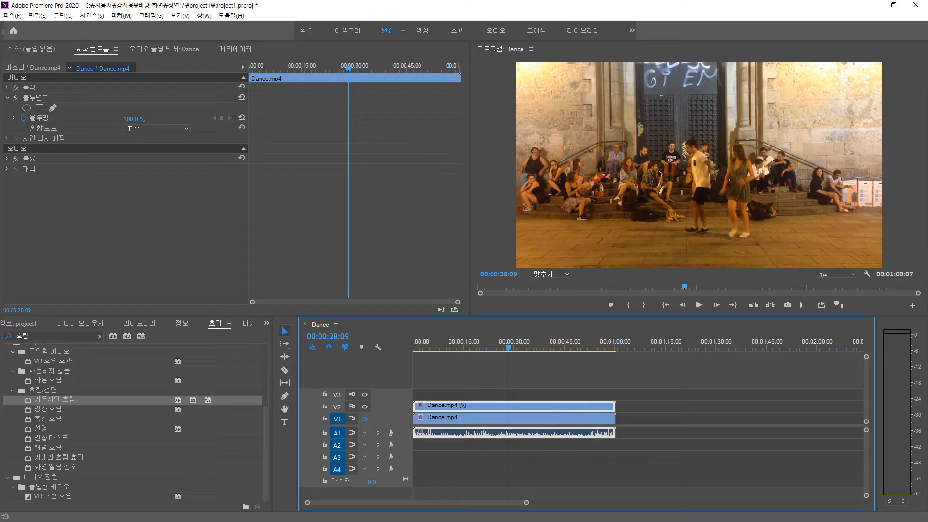
{"action": "left_click", "coordinate": [7, 88]}
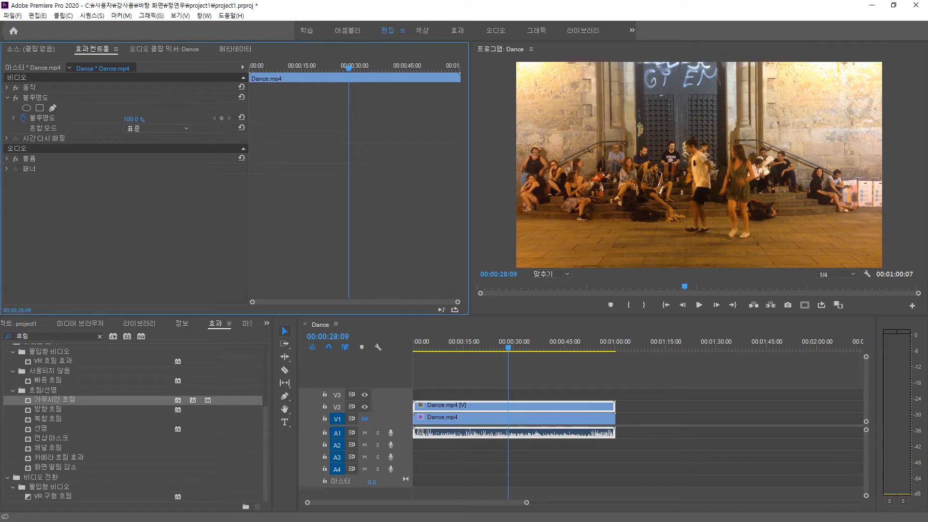
{"action": "left_click", "coordinate": [130, 109]}
{"action": "type", "text": "110"}
{"action": "key", "text": "Return"}
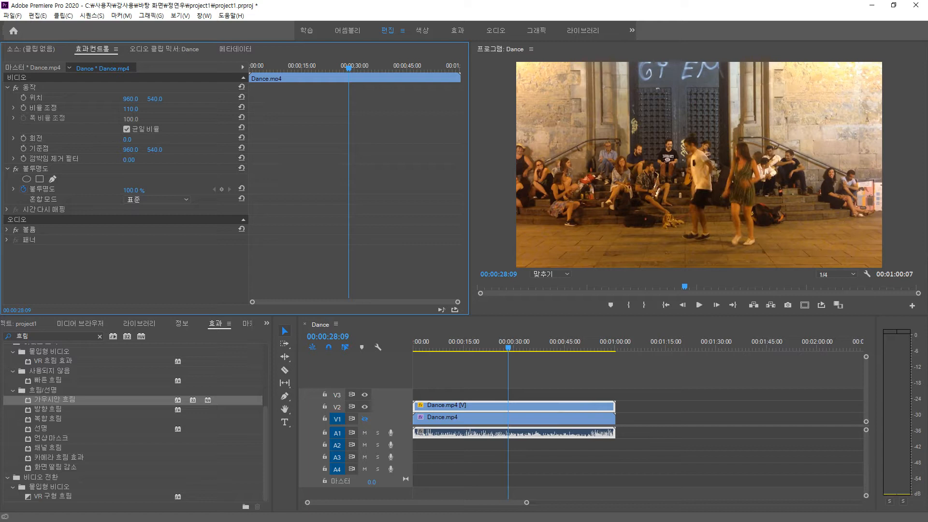
Search the effects for 자르기 and apply the 자르기 (crop) effect to the Dance.mp4 clip on V2.
{"action": "left_click", "coordinate": [47, 336]}
{"action": "key", "text": "ctrl+a"}
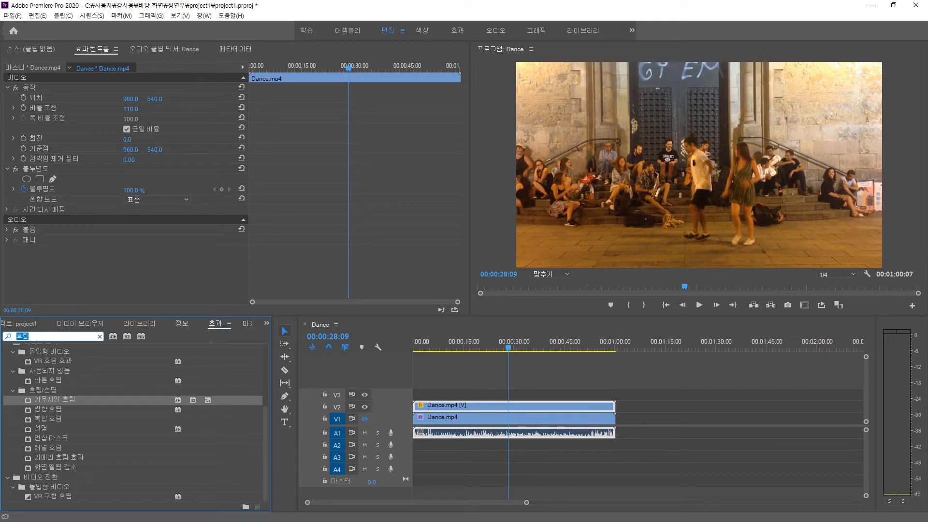
{"action": "type", "text": "자르기"}
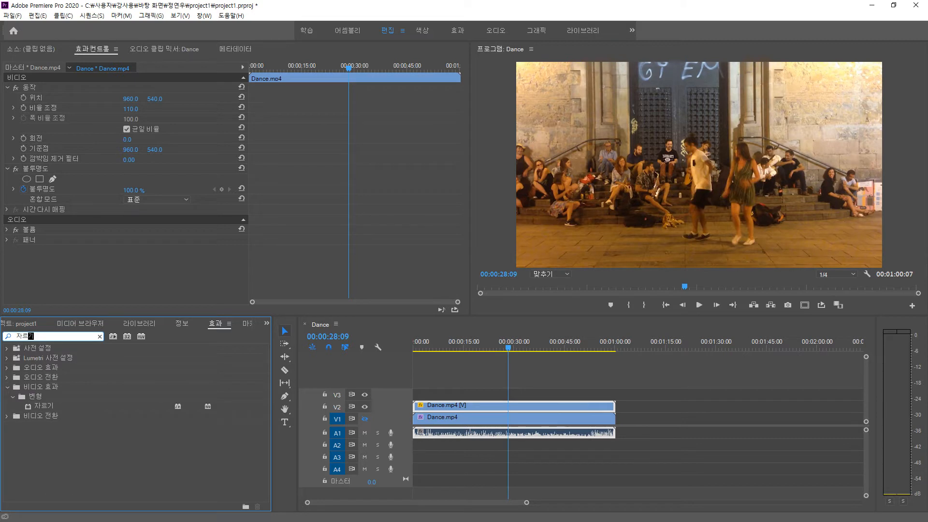
{"action": "left_click", "coordinate": [44, 406]}
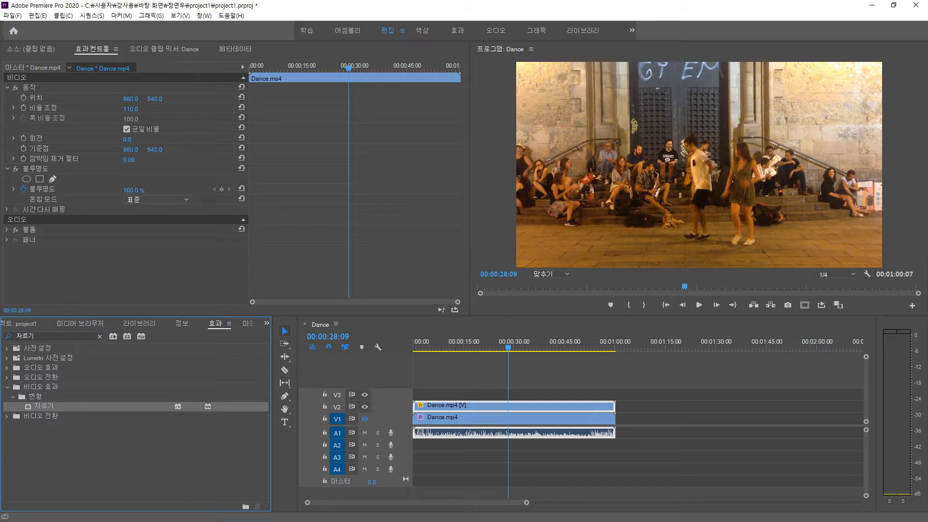
{"action": "left_click_drag", "start_coordinate": [43, 406], "coordinate": [487, 407]}
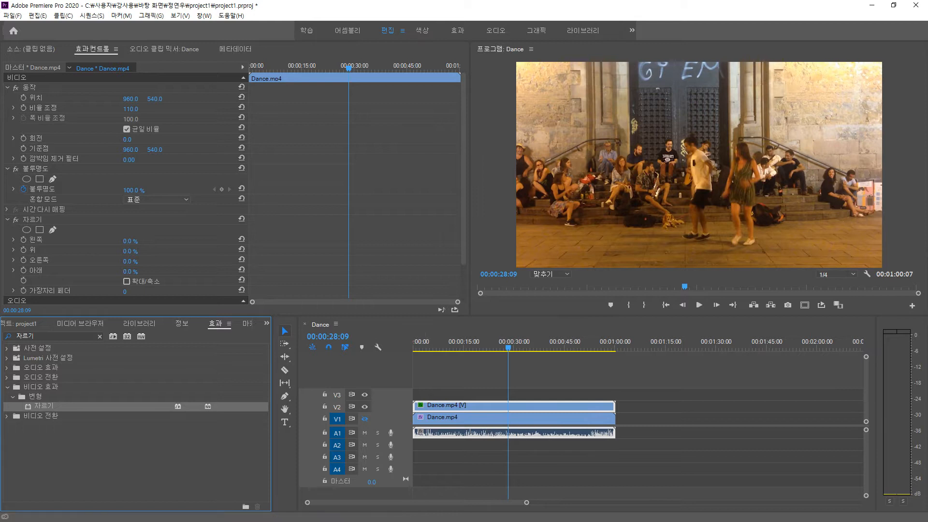
Set the top crop (위) of the V2 clip to 30%, after trying 20%.
{"action": "scroll", "coordinate": [125, 213], "scroll_direction": "down", "scroll_amount": 3}
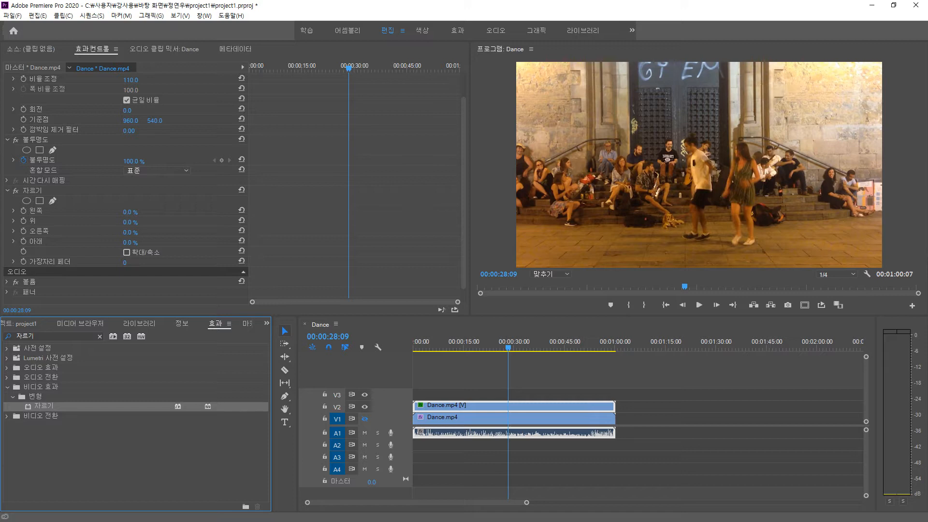
{"action": "left_click", "coordinate": [131, 212]}
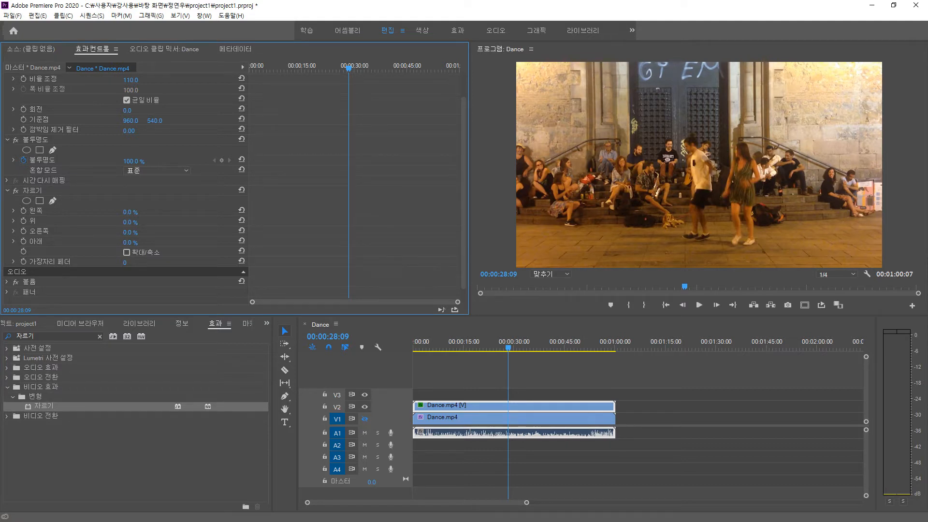
{"action": "left_click", "coordinate": [130, 223]}
{"action": "type", "text": "20"}
{"action": "key", "text": "Return"}
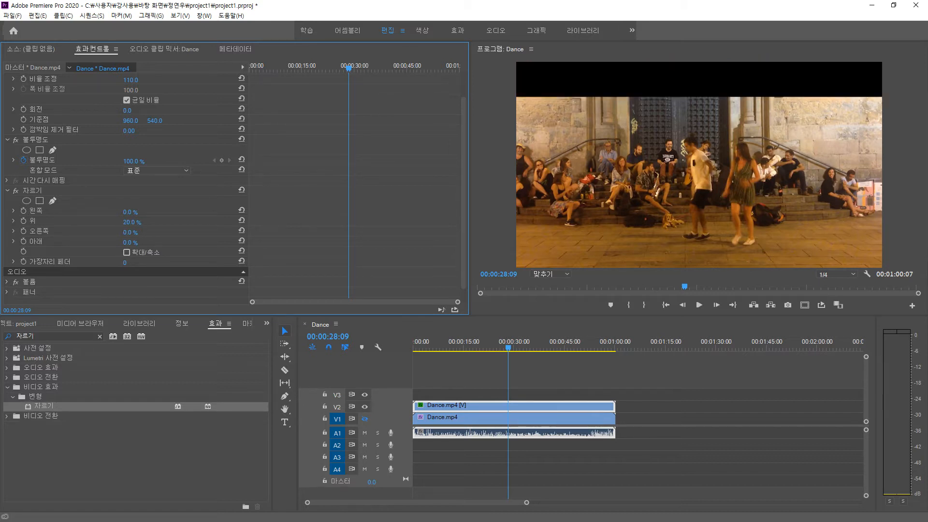
{"action": "left_click_drag", "start_coordinate": [132, 222], "coordinate": [137, 223]}
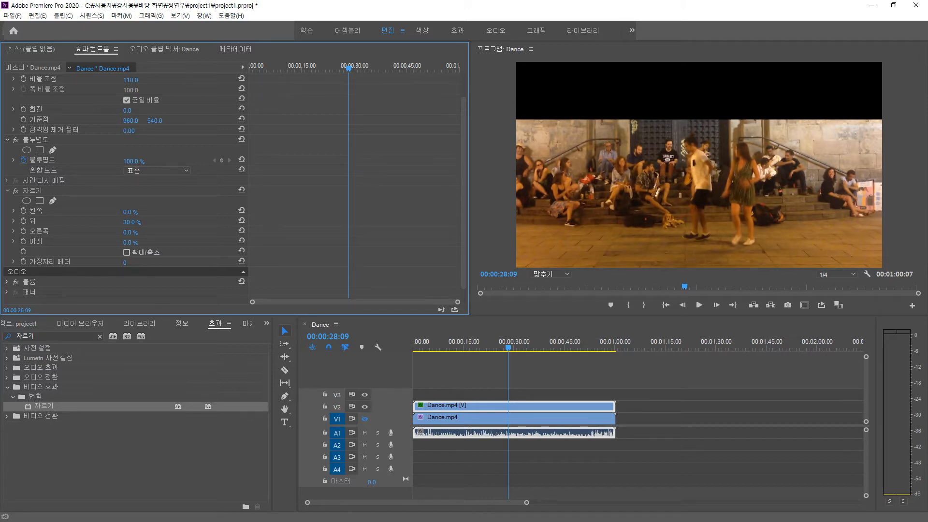
Set the bottom crop (아래) of the V2 clip to 10%.
{"action": "left_click", "coordinate": [58, 241]}
{"action": "left_click_drag", "start_coordinate": [131, 242], "coordinate": [136, 243]}
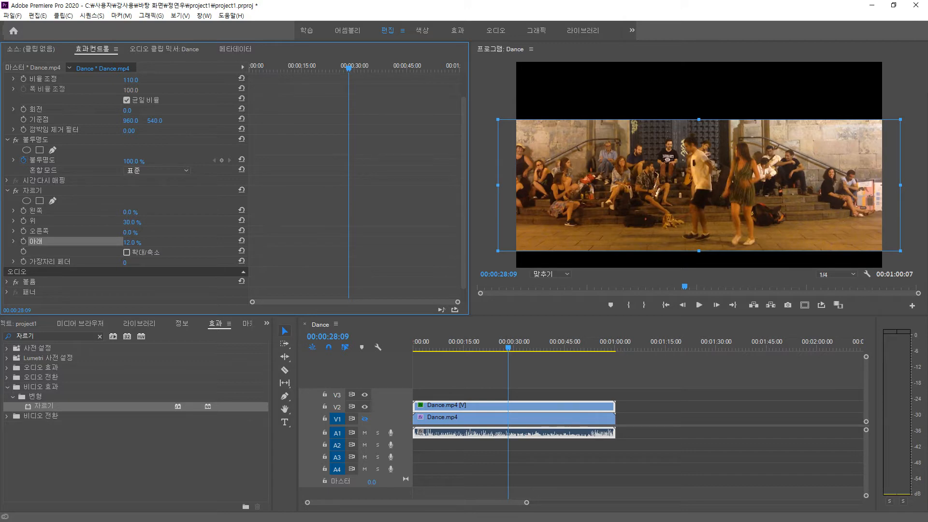
{"action": "left_click_drag", "start_coordinate": [137, 243], "coordinate": [135, 243]}
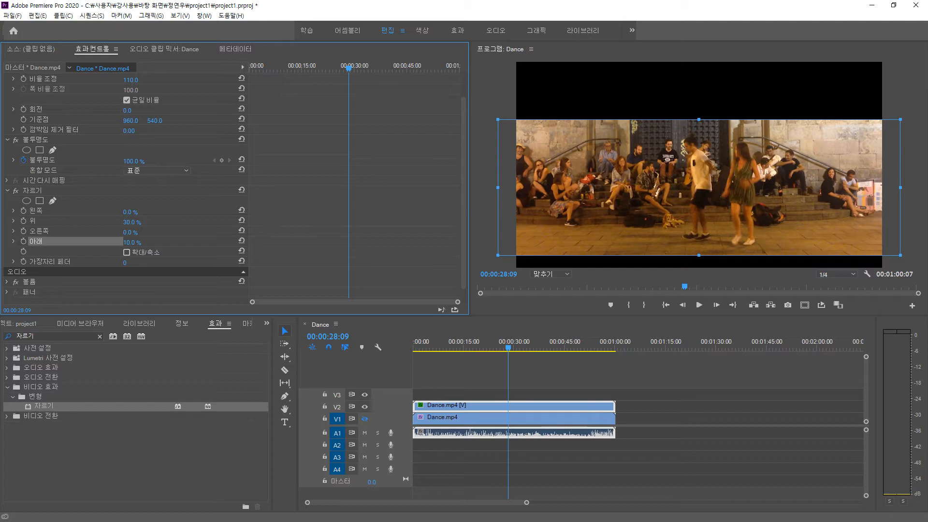
Reposition the cropped V2 clip upward in the frame to a motion position of about 934.6, 438.6.
{"action": "scroll", "coordinate": [126, 188], "scroll_direction": "up", "scroll_amount": 2}
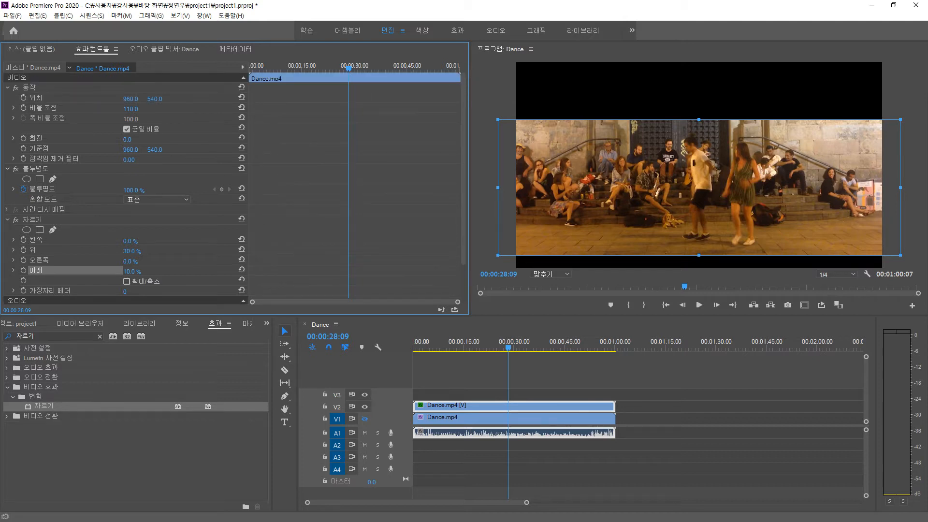
{"action": "left_click", "coordinate": [37, 98]}
{"action": "left_click", "coordinate": [30, 88]}
{"action": "left_click_drag", "start_coordinate": [697, 184], "coordinate": [696, 168]}
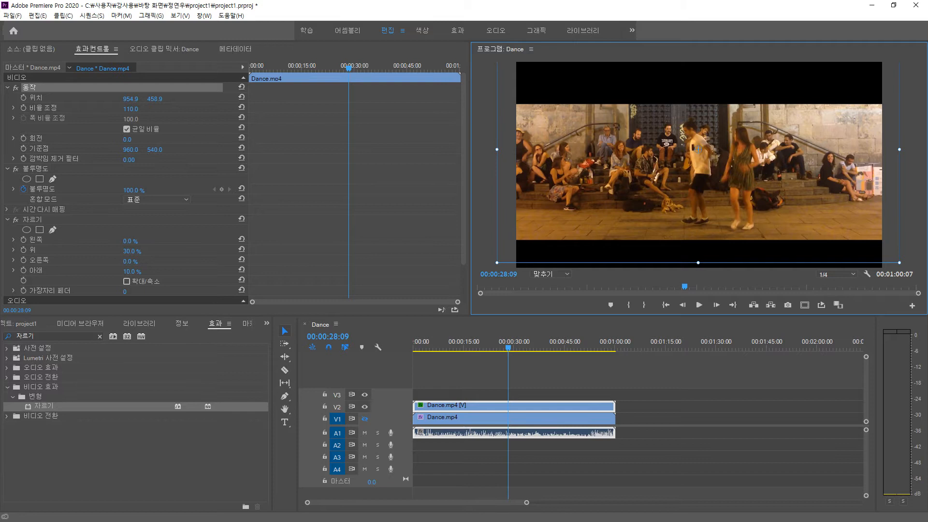
{"action": "left_click_drag", "start_coordinate": [695, 168], "coordinate": [694, 145]}
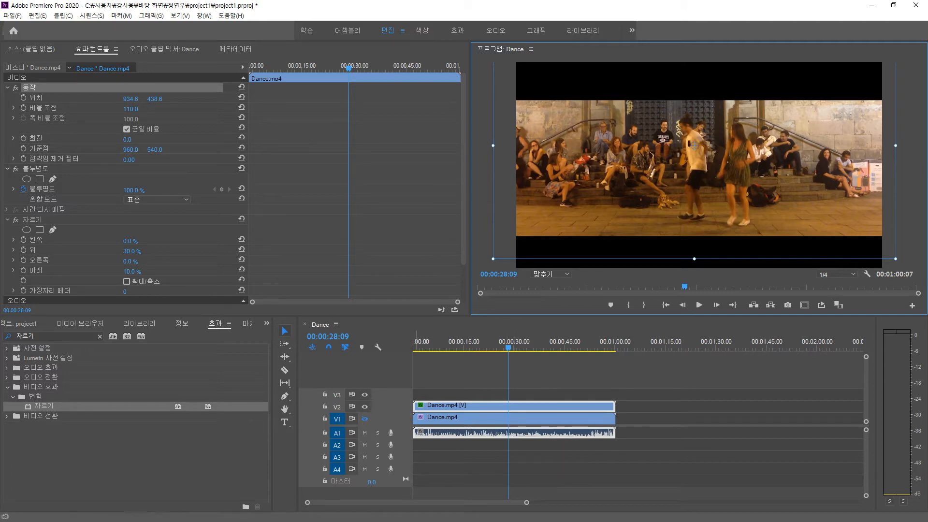
Turn the output of track V1 back on and fine-tune the V2 clip's position to about 924.5, 425.9.
{"action": "left_click", "coordinate": [365, 419]}
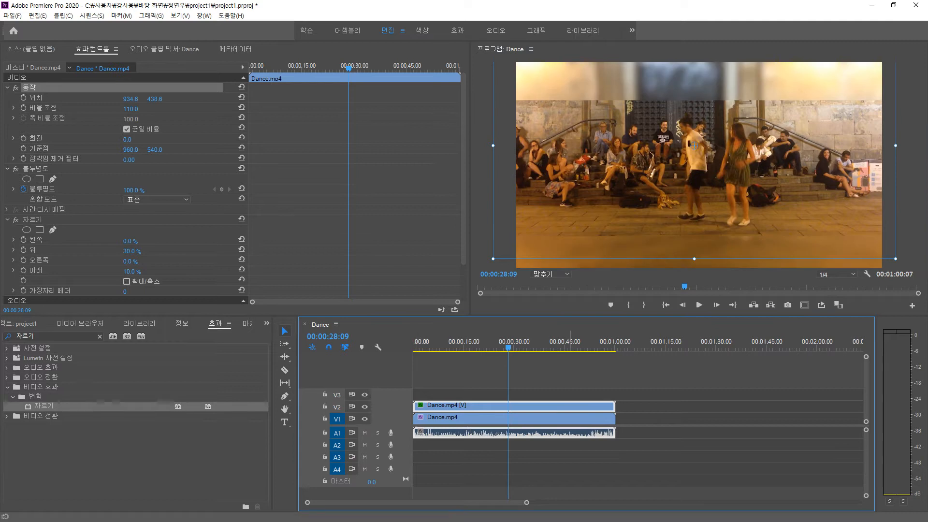
{"action": "left_click", "coordinate": [696, 174]}
{"action": "left_click_drag", "start_coordinate": [695, 146], "coordinate": [692, 143]}
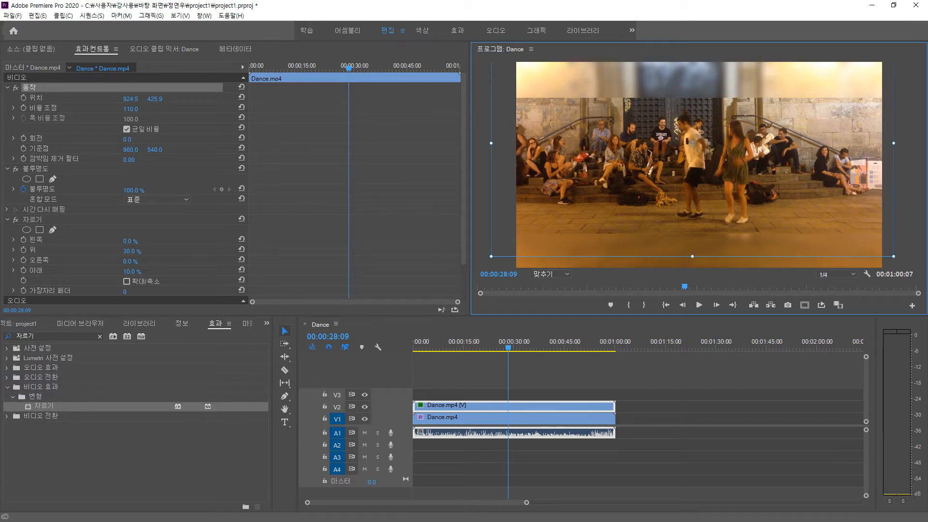
Try positive and negative edge feather (가장자리 페더) values on the crop, and set it to -50.
{"action": "left_click_drag", "start_coordinate": [124, 291], "coordinate": [144, 291]}
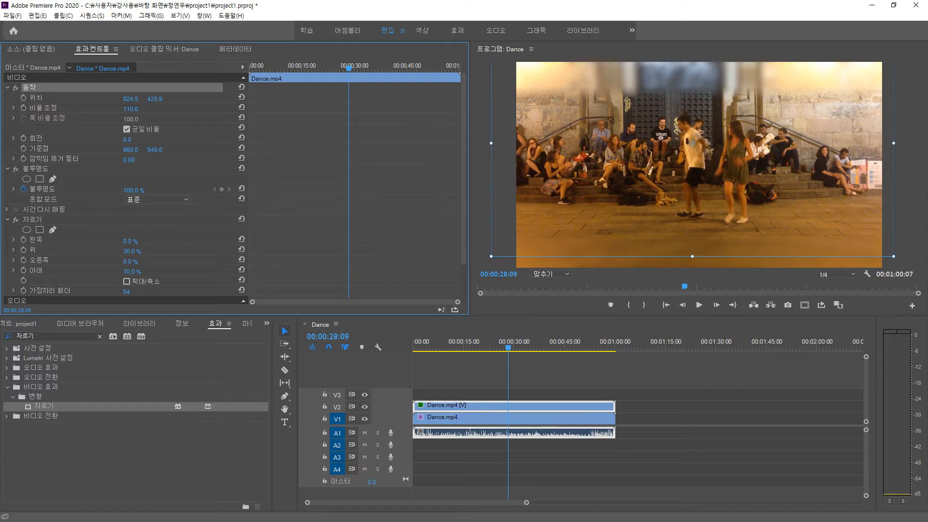
{"action": "left_click_drag", "start_coordinate": [126, 292], "coordinate": [73, 292]}
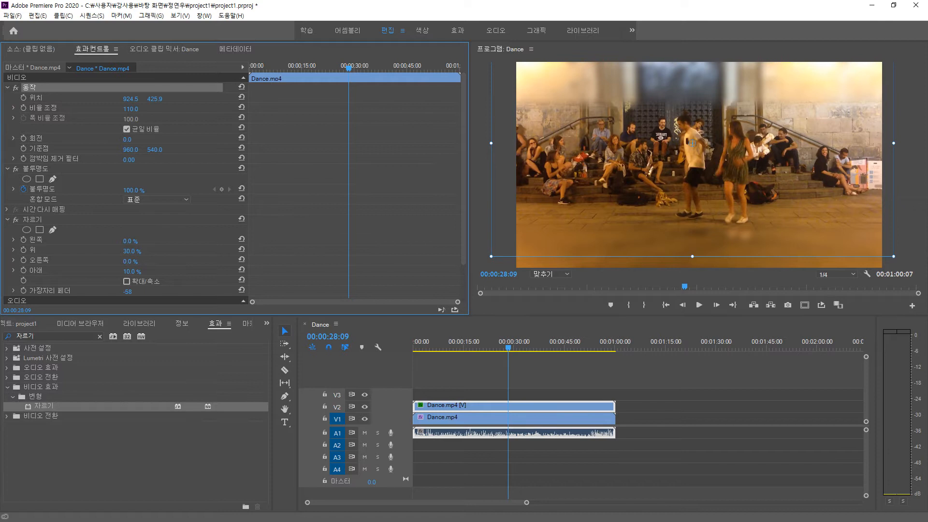
{"action": "left_click", "coordinate": [128, 292]}
{"action": "type", "text": "-50"}
{"action": "key", "text": "Return"}
Play and scrub through the sequence to review the feathered crop over the blurred background.
{"action": "key", "text": "space"}
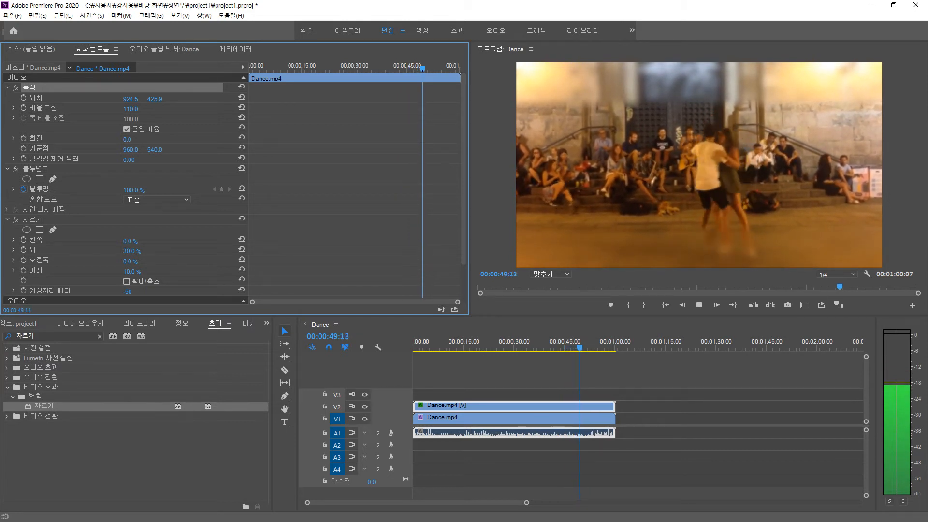
{"action": "left_click_drag", "start_coordinate": [590, 342], "coordinate": [506, 342]}
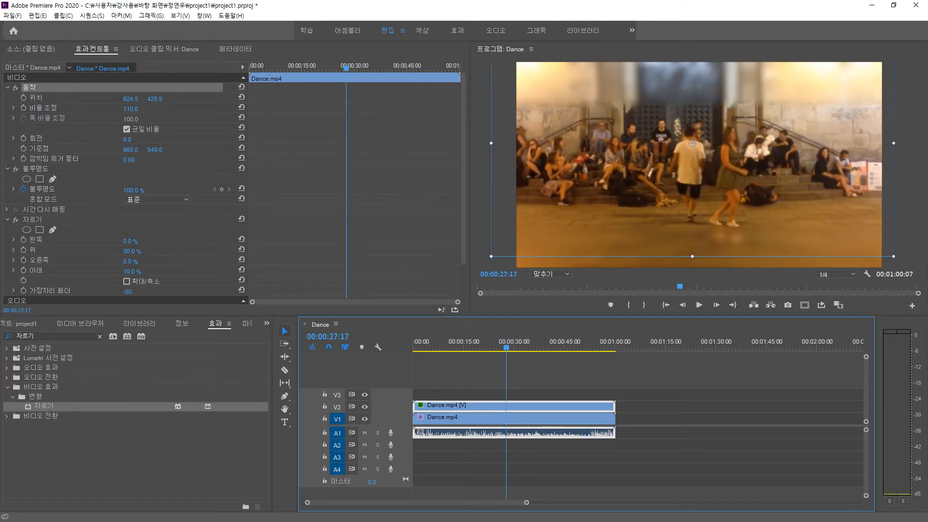
{"action": "left_click_drag", "start_coordinate": [506, 342], "coordinate": [456, 342]}
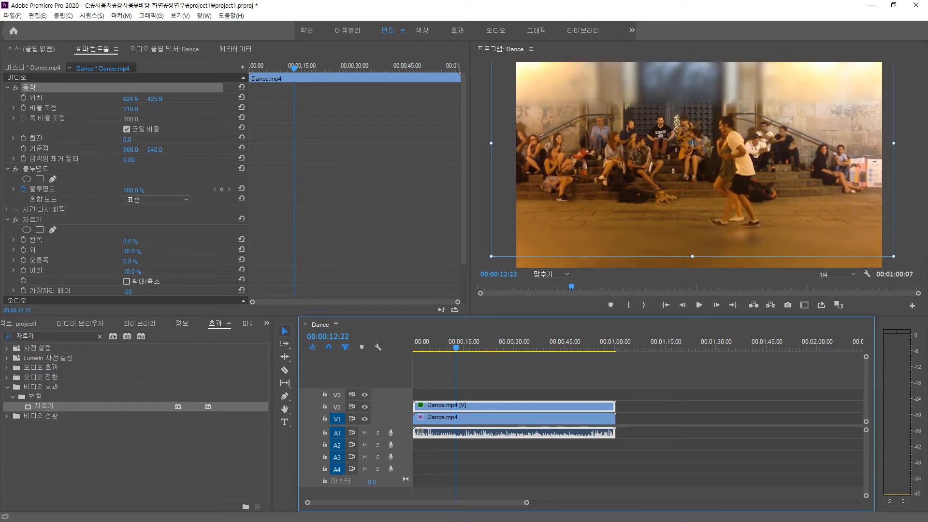
{"action": "left_click_drag", "start_coordinate": [456, 342], "coordinate": [440, 342]}
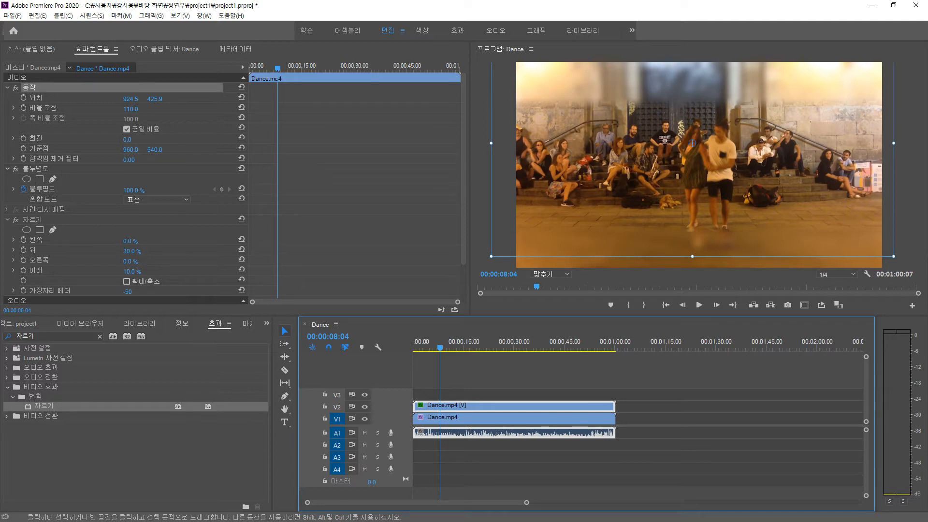
Delete all clips from the Dance sequence and place a fresh Dance.mp4 at the start of track V1.
{"action": "left_click_drag", "start_coordinate": [550, 460], "coordinate": [469, 393]}
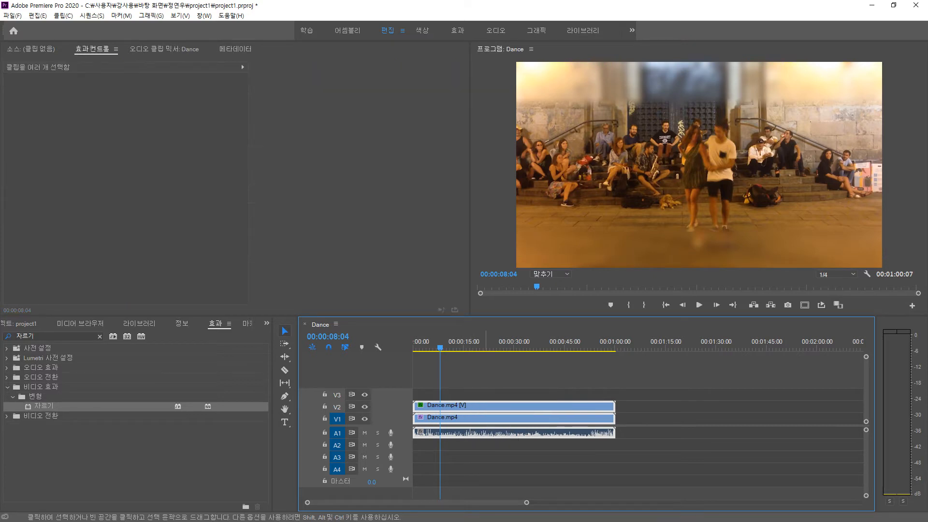
{"action": "key", "text": "Delete"}
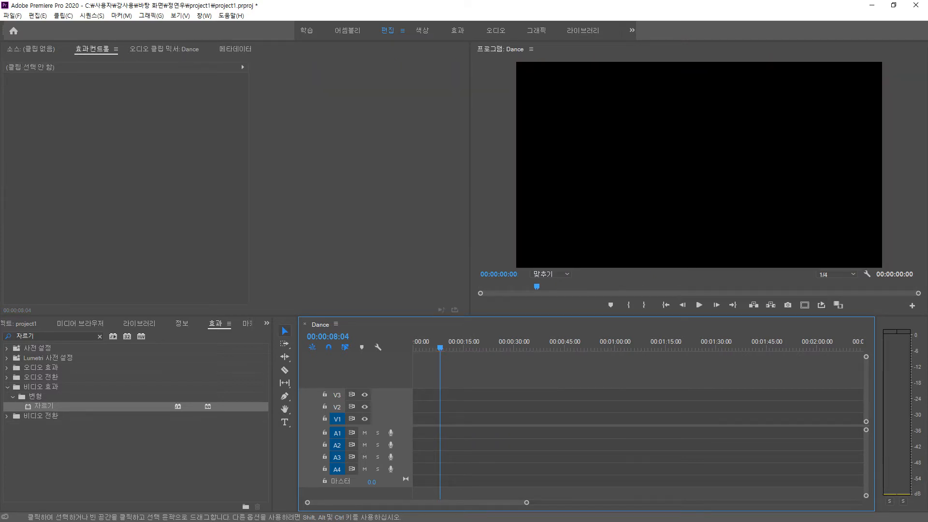
{"action": "left_click", "coordinate": [20, 324]}
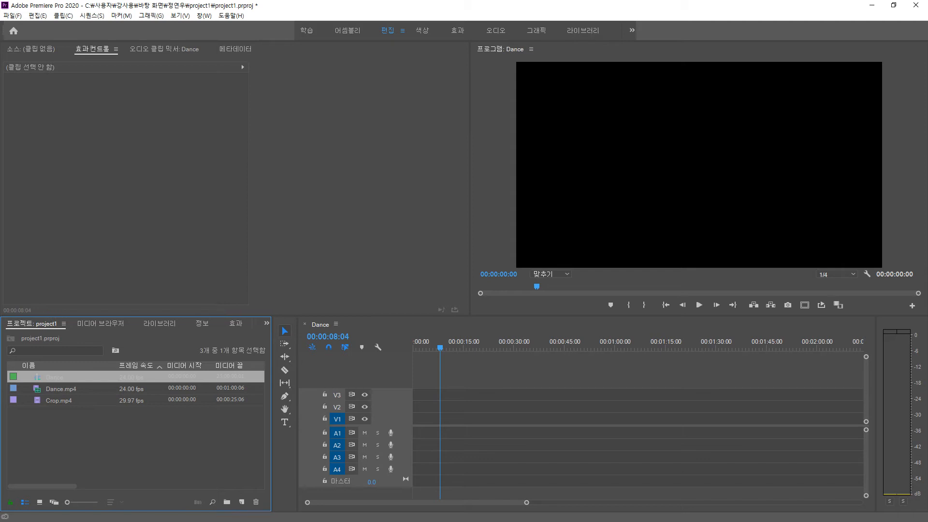
{"action": "left_click", "coordinate": [60, 389]}
{"action": "left_click_drag", "start_coordinate": [61, 389], "coordinate": [416, 418]}
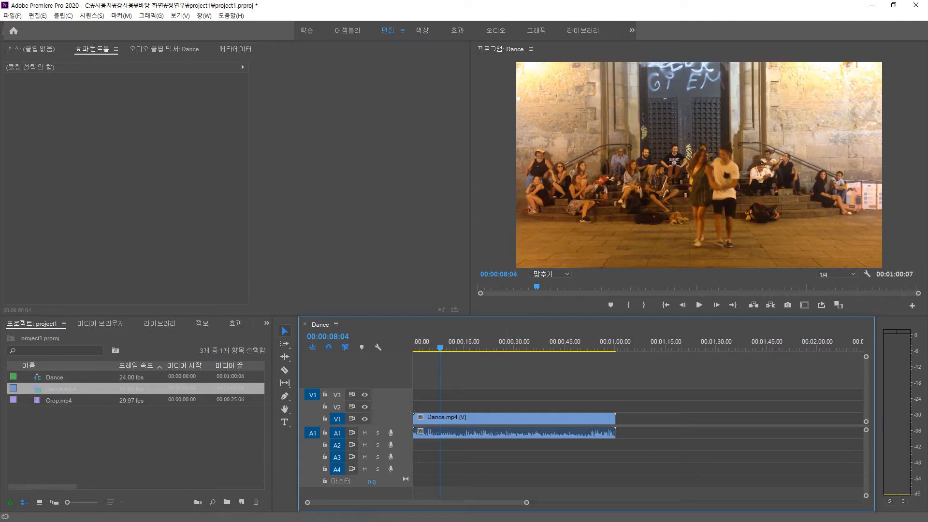
Create a black (000000) color matte at 1920 × 1080 and 24.00 fps, keeping the name 색상 매트.
{"action": "left_click", "coordinate": [241, 502]}
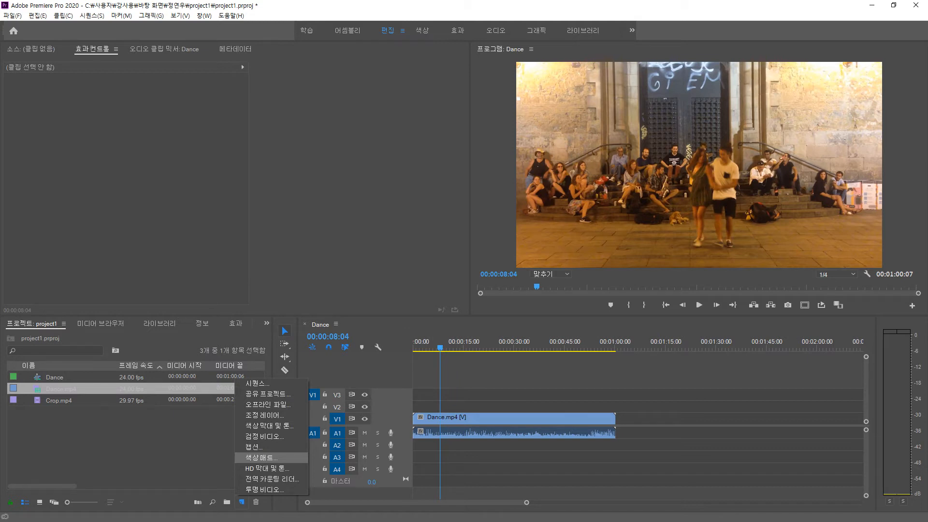
{"action": "left_click", "coordinate": [260, 458]}
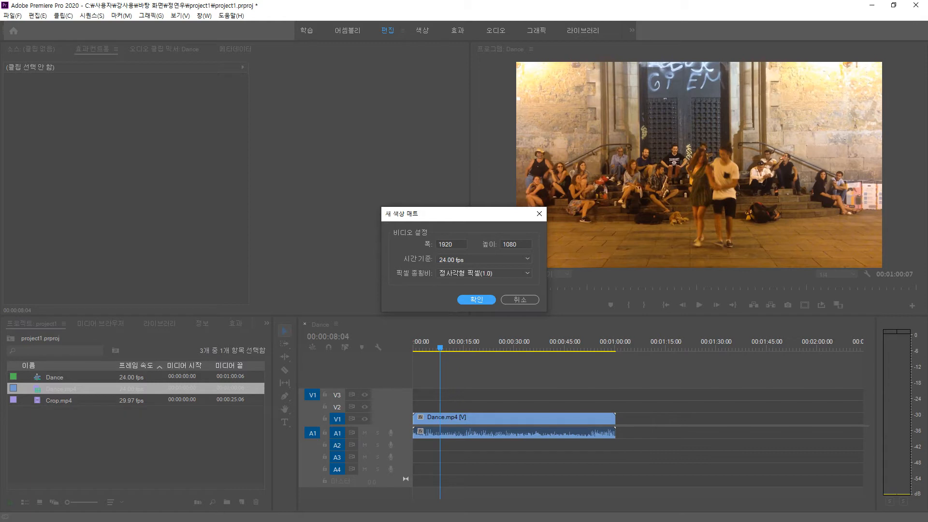
{"action": "key", "text": "Return"}
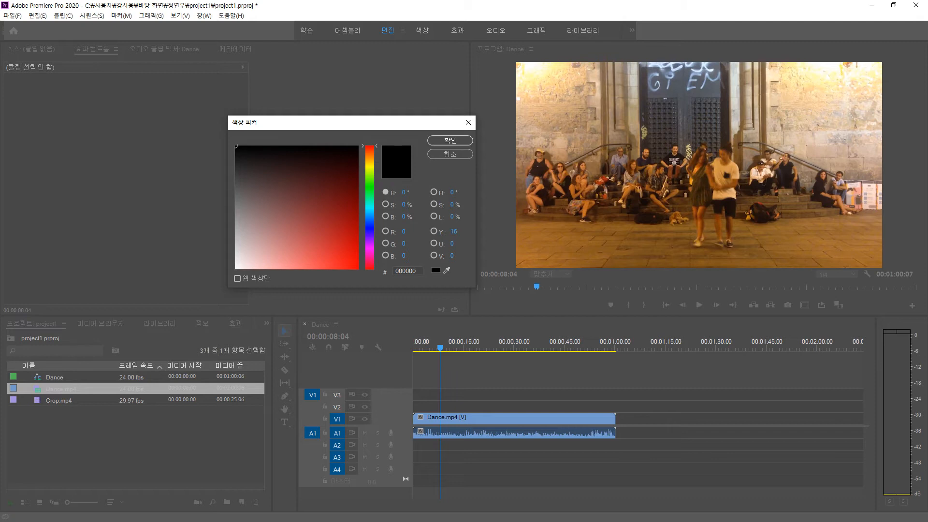
{"action": "key", "text": "Return"}
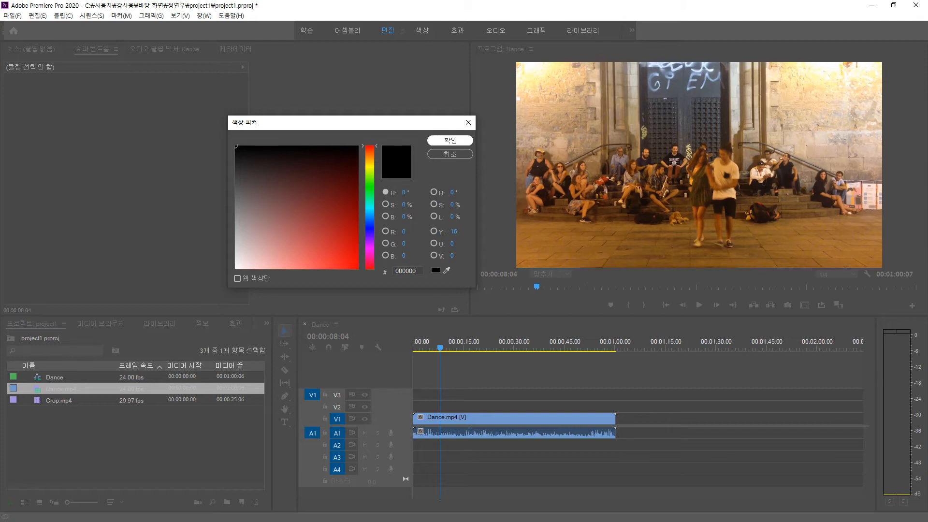
{"action": "key", "text": "Return"}
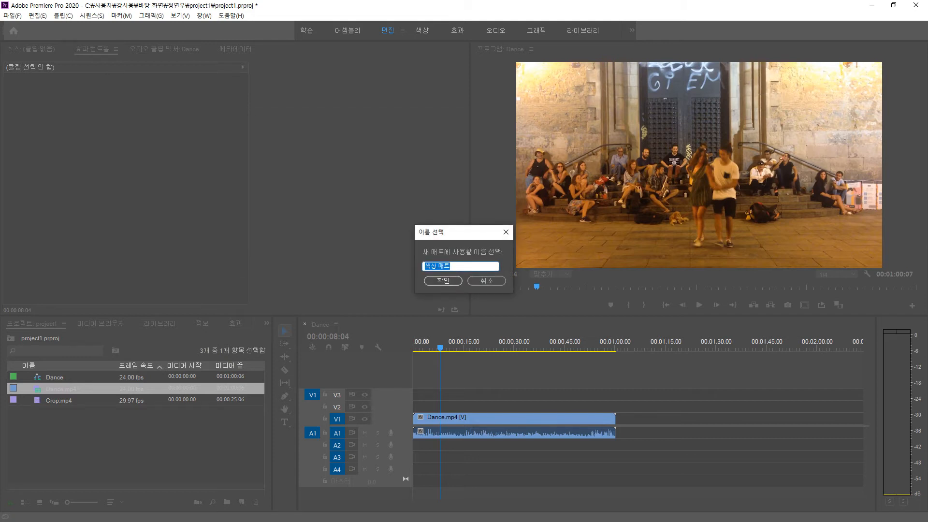
{"action": "key", "text": "Return"}
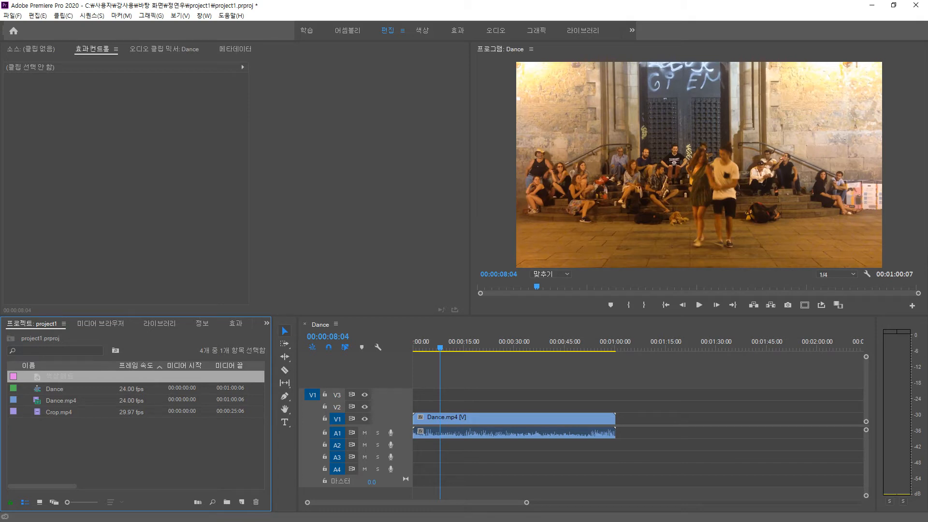
Place the 색상 매트 at the start of track V2 and extend it to about 10 seconds.
{"action": "left_click_drag", "start_coordinate": [52, 376], "coordinate": [413, 407]}
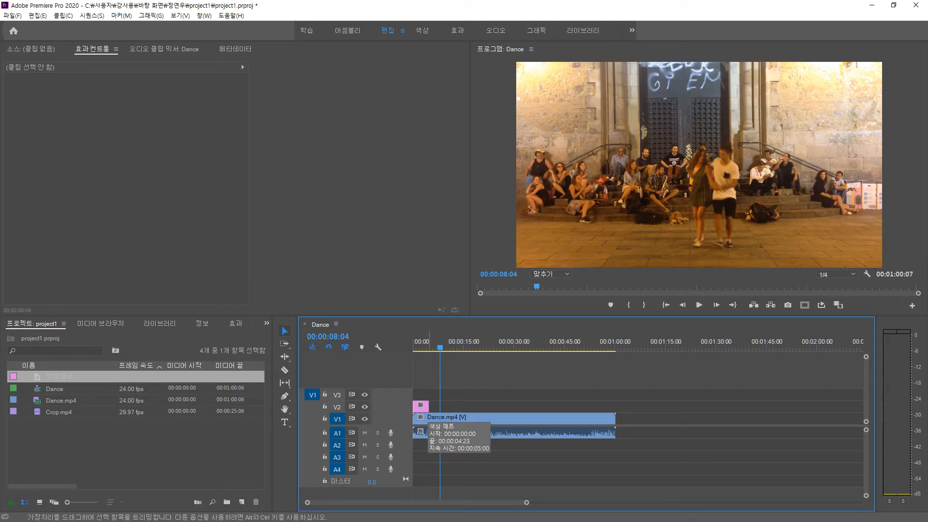
{"action": "mouse_move", "coordinate": [429, 407]}
{"action": "left_mouse_down"}
{"action": "mouse_move", "coordinate": [462, 407]}
{"action": "mouse_move", "coordinate": [446, 407]}
{"action": "left_mouse_up"}
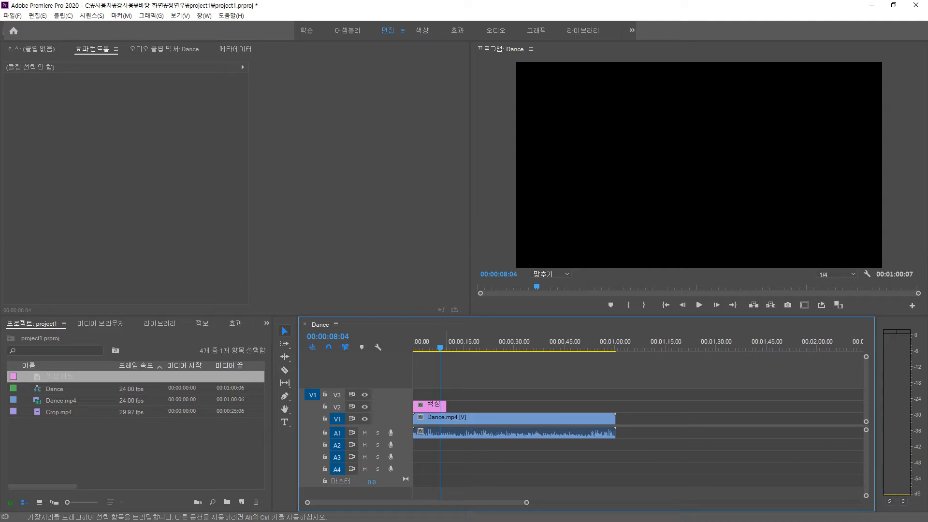
Apply the 자르기 (crop) effect to the 색상 매트 clip on V2.
{"action": "left_click", "coordinate": [235, 324]}
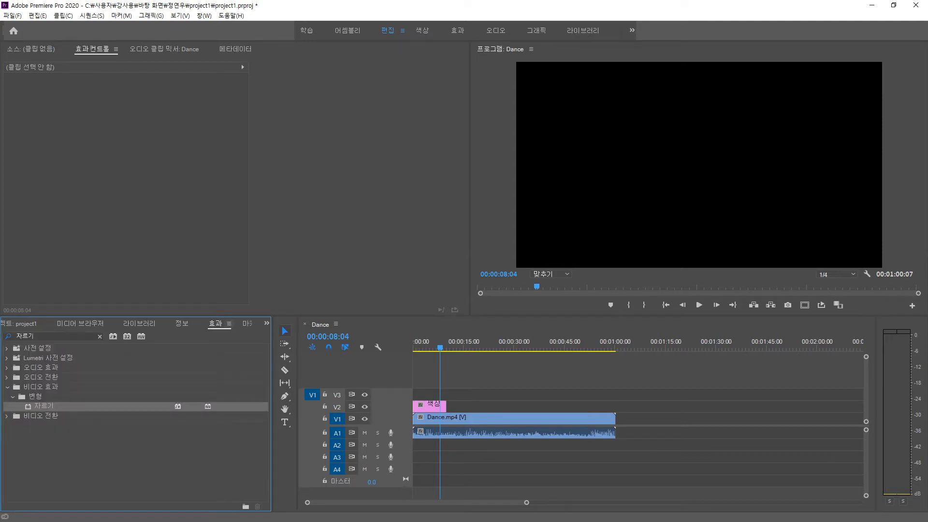
{"action": "left_click_drag", "start_coordinate": [44, 406], "coordinate": [434, 403]}
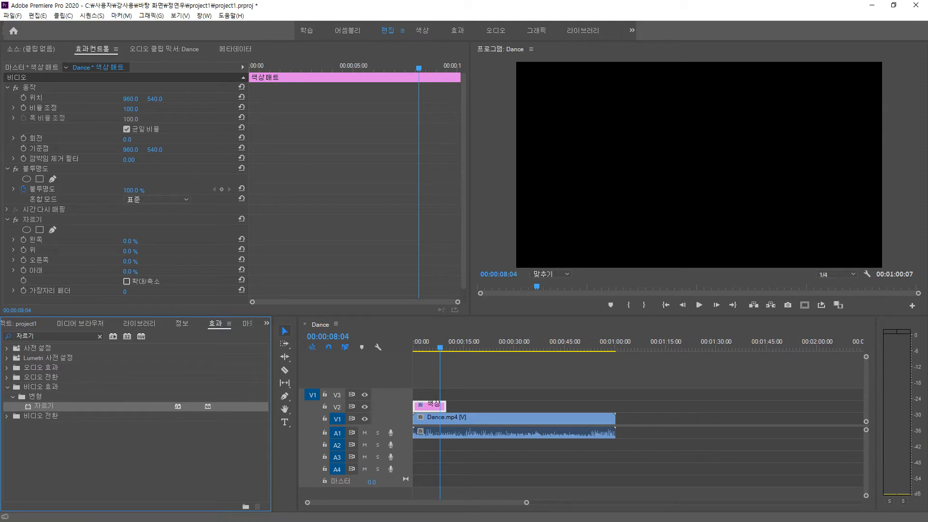
{"action": "mouse_move", "coordinate": [130, 251]}
{"action": "left_mouse_down"}
{"action": "mouse_move", "coordinate": [153, 251]}
{"action": "mouse_move", "coordinate": [123, 251]}
{"action": "mouse_move", "coordinate": [142, 251]}
{"action": "left_mouse_up"}
{"action": "mouse_move", "coordinate": [130, 251]}
{"action": "left_mouse_down"}
{"action": "mouse_move", "coordinate": [162, 252]}
{"action": "mouse_move", "coordinate": [131, 251]}
{"action": "left_mouse_up"}
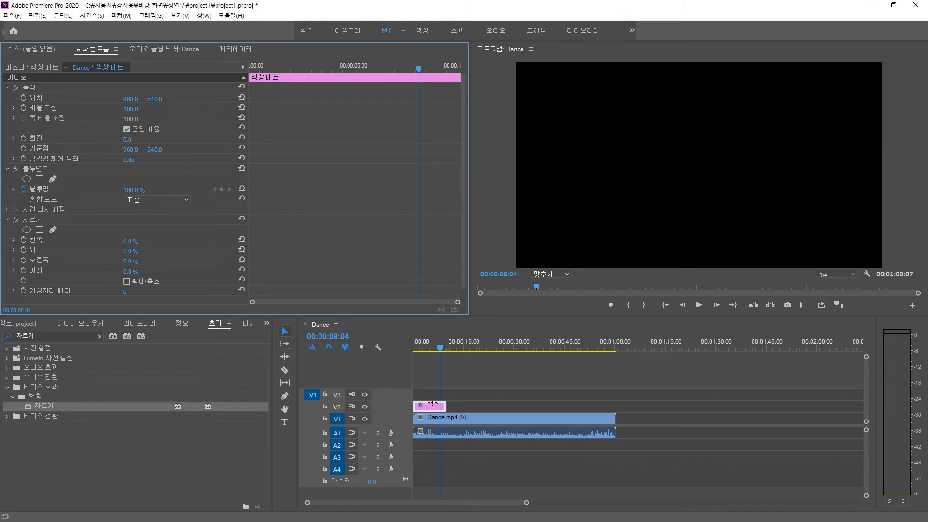
{"action": "mouse_move", "coordinate": [130, 272]}
{"action": "left_mouse_down"}
{"action": "mouse_move", "coordinate": [154, 272]}
{"action": "mouse_move", "coordinate": [134, 272]}
{"action": "left_mouse_up"}
Set the matte's 위 (top) crop to 50% and start keyframing it at 00:00:00:00.
{"action": "left_click", "coordinate": [131, 251]}
{"action": "type", "text": "50"}
{"action": "key", "text": "Return"}
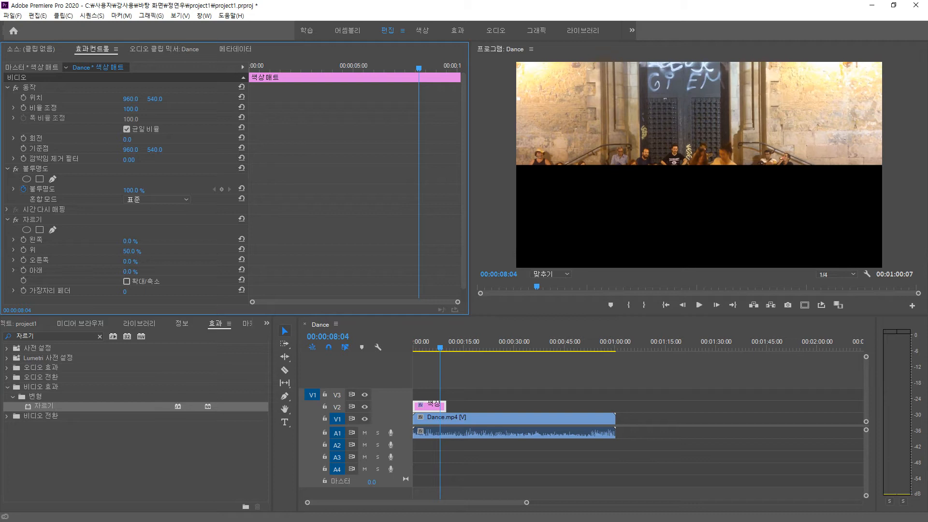
{"action": "left_click_drag", "start_coordinate": [418, 68], "coordinate": [249, 68]}
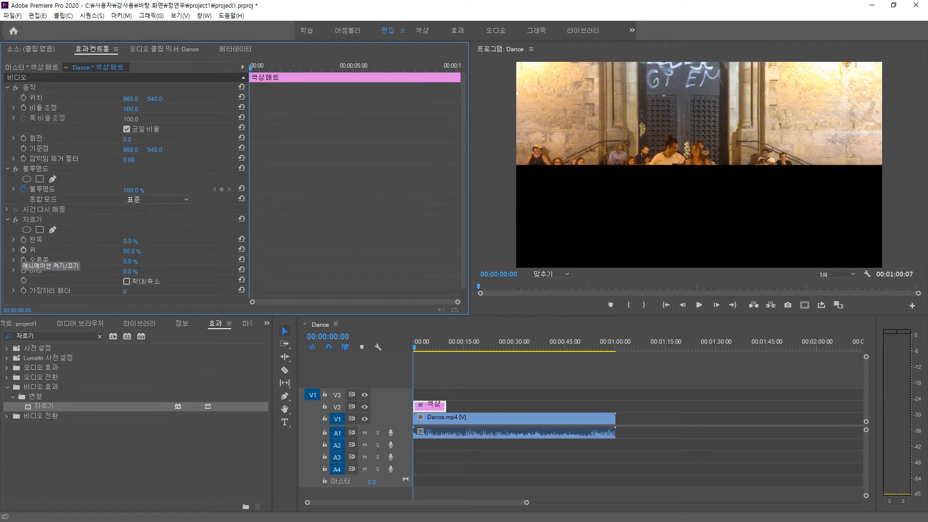
{"action": "left_click", "coordinate": [23, 250]}
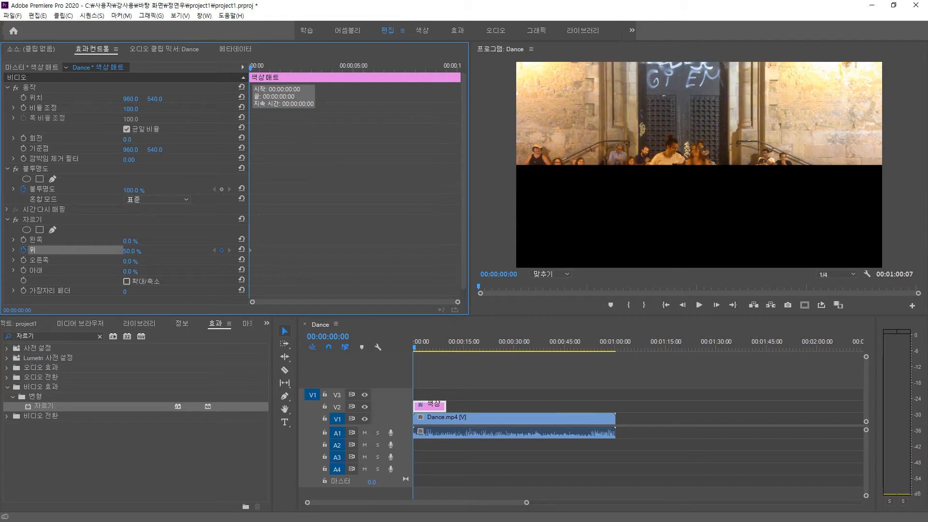
Add a 위 (top) crop keyframe of 100% at 00:00:06:00 on the color matte.
{"action": "left_click", "coordinate": [328, 337]}
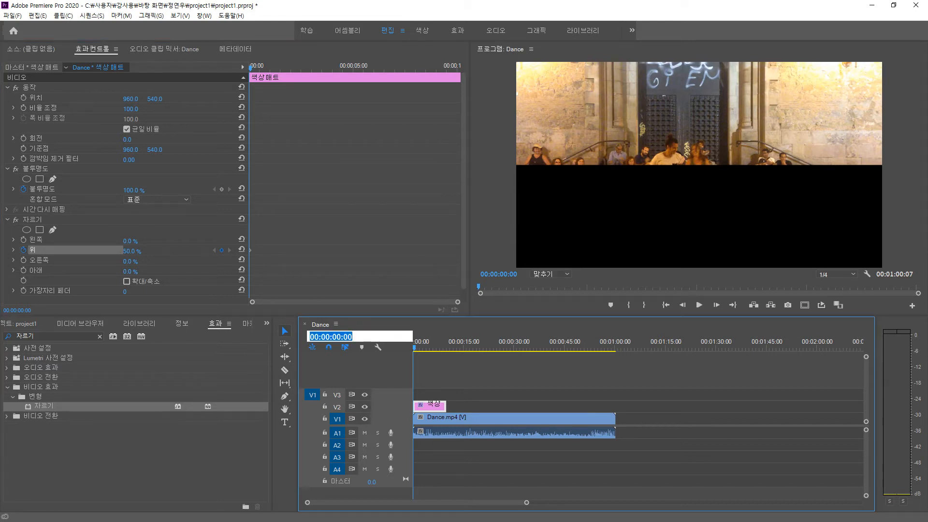
{"action": "type", "text": "600"}
{"action": "key", "text": "Return"}
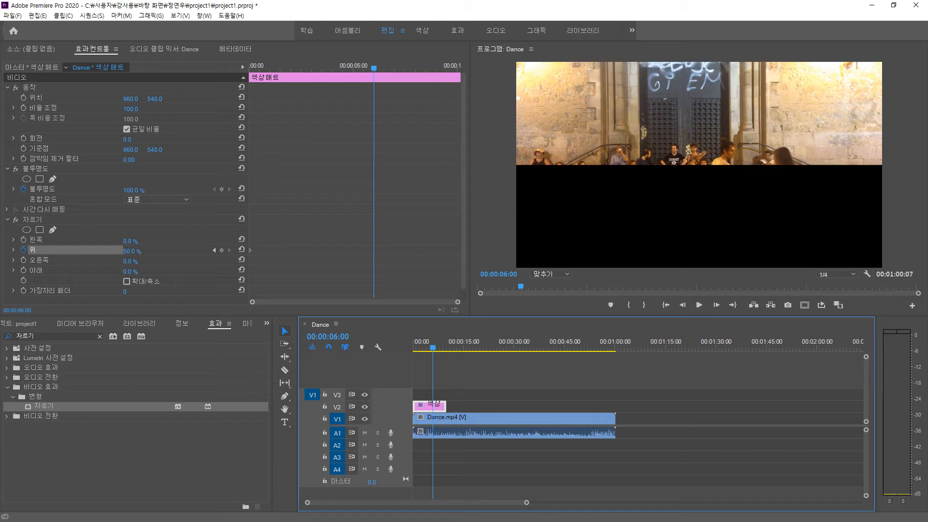
{"action": "left_click", "coordinate": [130, 251]}
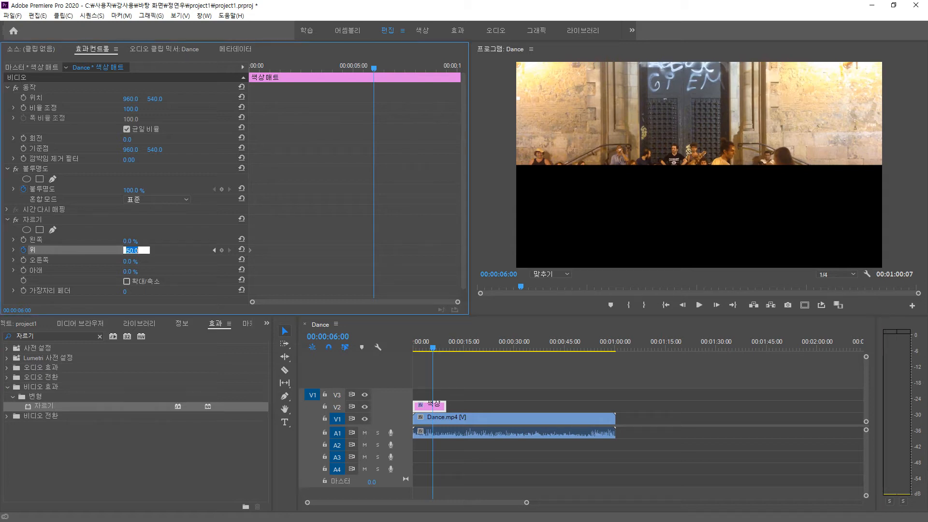
{"action": "type", "text": "100"}
{"action": "key", "text": "Return"}
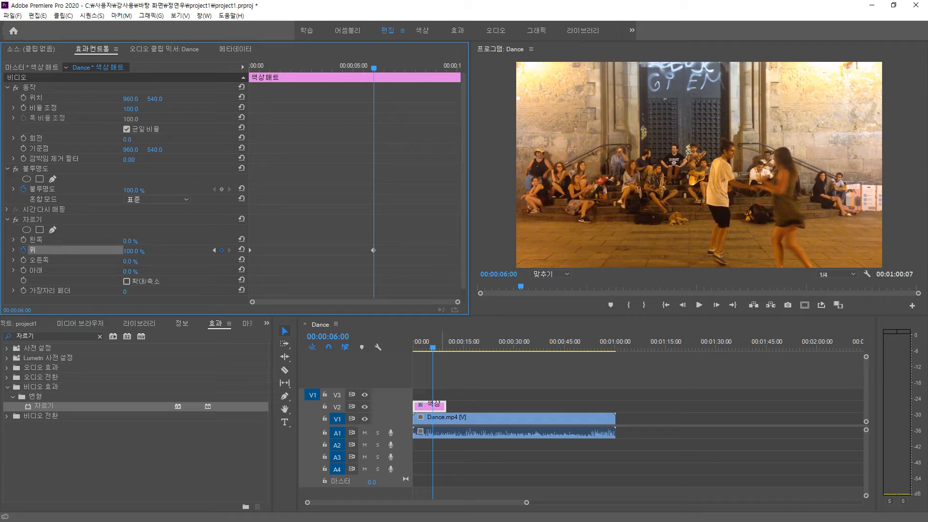
Play the sequence from the start to review the animated crop on the V2 matte.
{"action": "left_click_drag", "start_coordinate": [433, 347], "coordinate": [378, 348]}
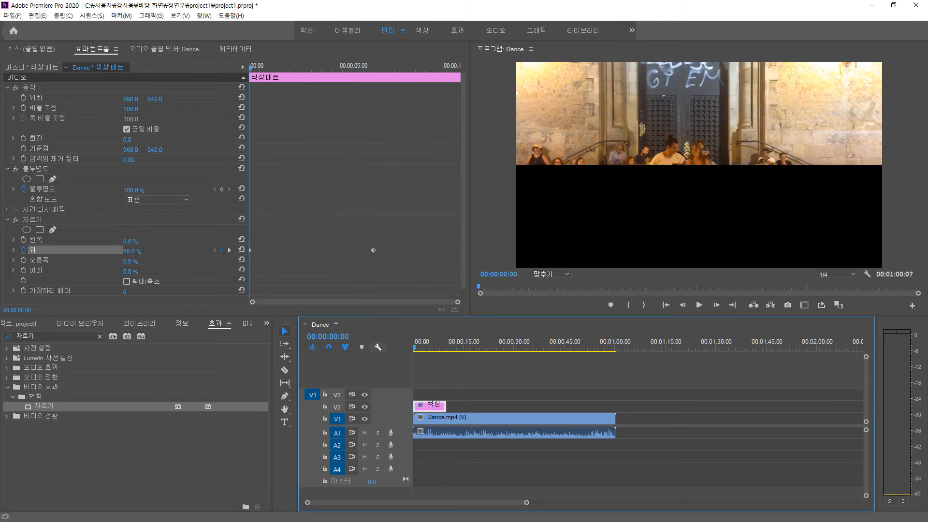
{"action": "key", "text": "space"}
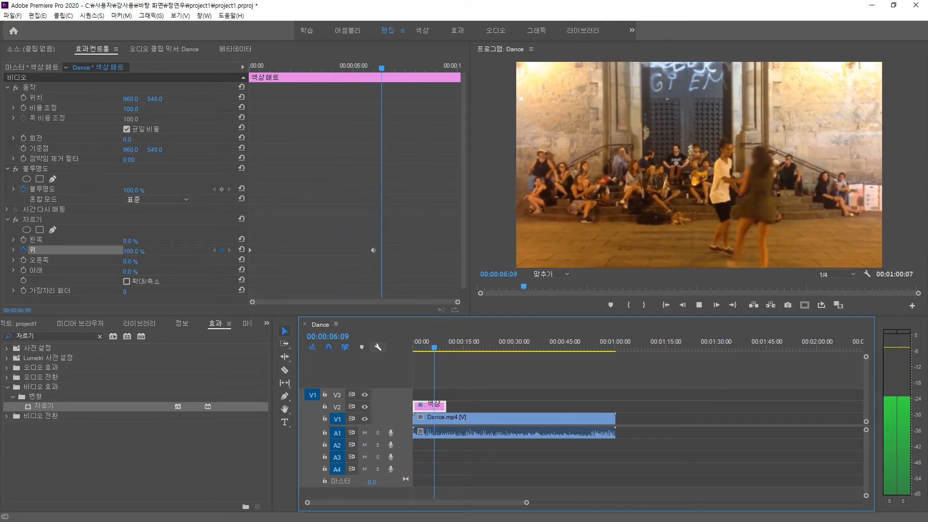
{"action": "key", "text": "space"}
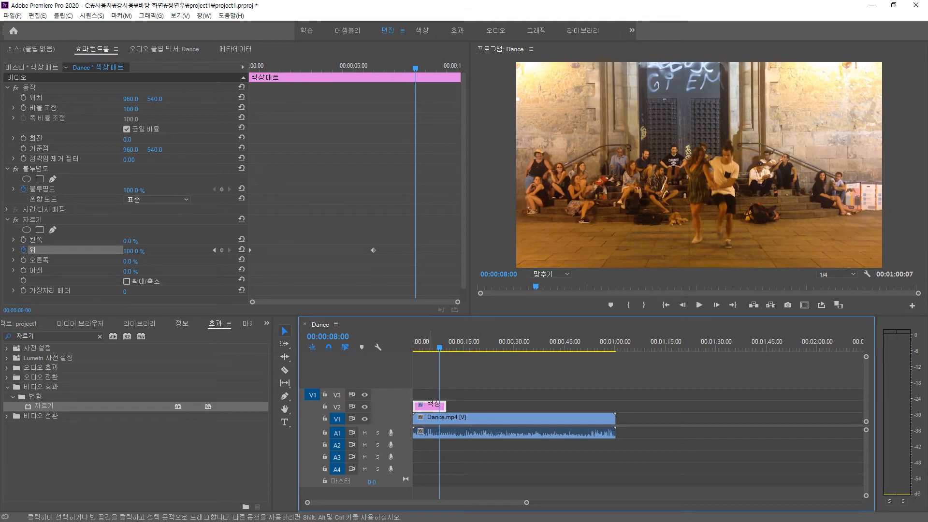
Duplicate the cropped 색상 매트 from V2 onto V3 at the same start time and preview the opening seconds.
{"action": "left_click_drag", "start_coordinate": [432, 405], "coordinate": [429, 393]}
{"action": "left_click", "coordinate": [429, 394]}
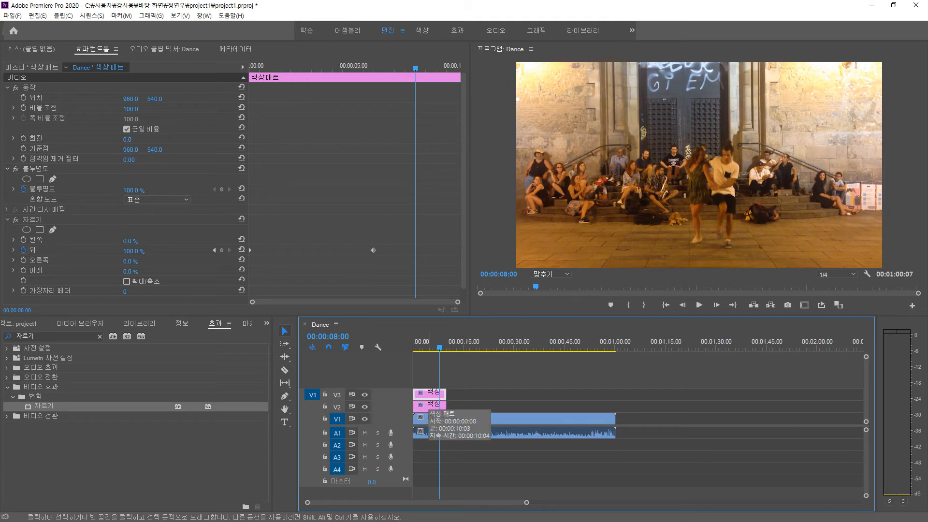
{"action": "left_click_drag", "start_coordinate": [440, 348], "coordinate": [415, 347]}
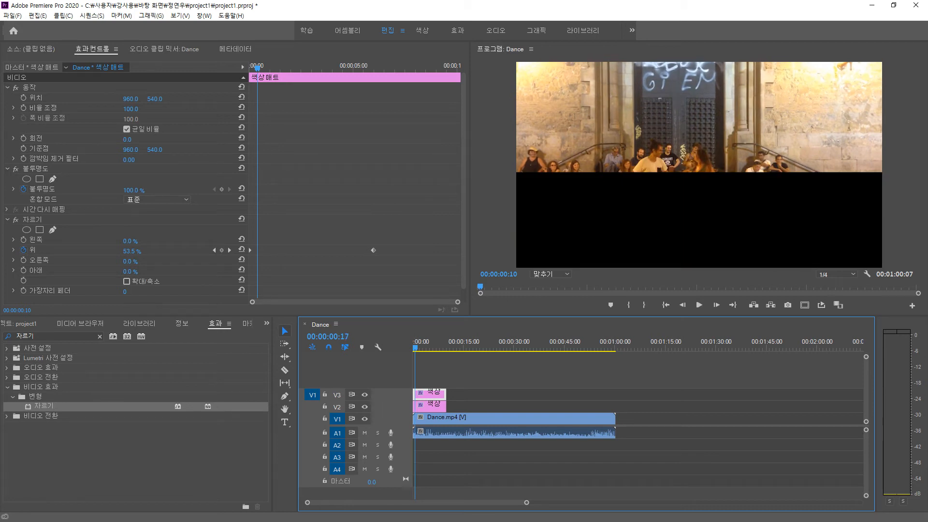
{"action": "key", "text": "space"}
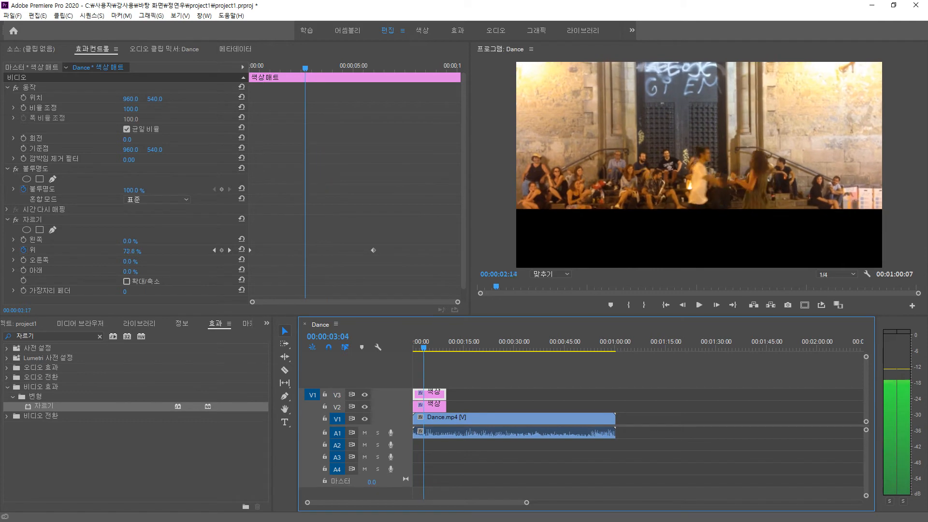
{"action": "left_click_drag", "start_coordinate": [424, 348], "coordinate": [424, 348]}
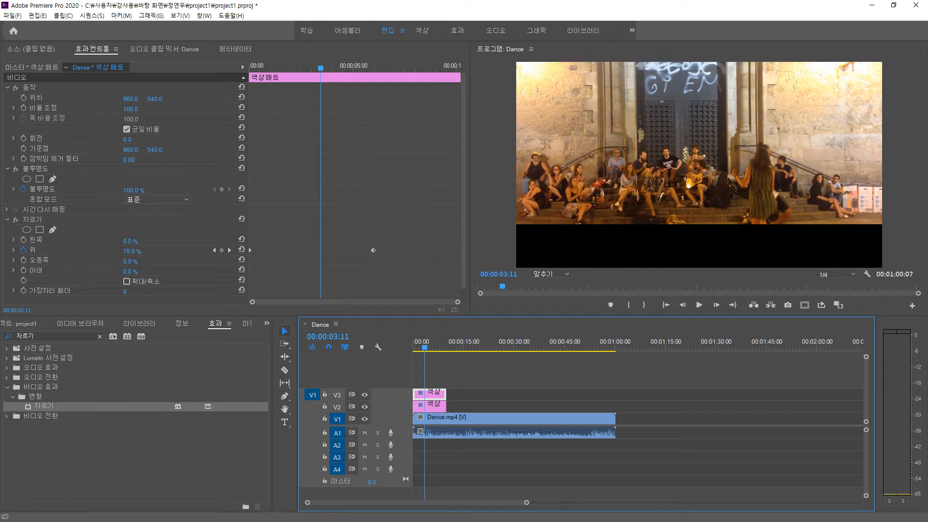
Find the 세로로 뒤집기 (vertical flip) effect and apply it to the 색상 매트 clip on V3.
{"action": "left_click", "coordinate": [37, 336]}
{"action": "key", "text": "ctrl+a"}
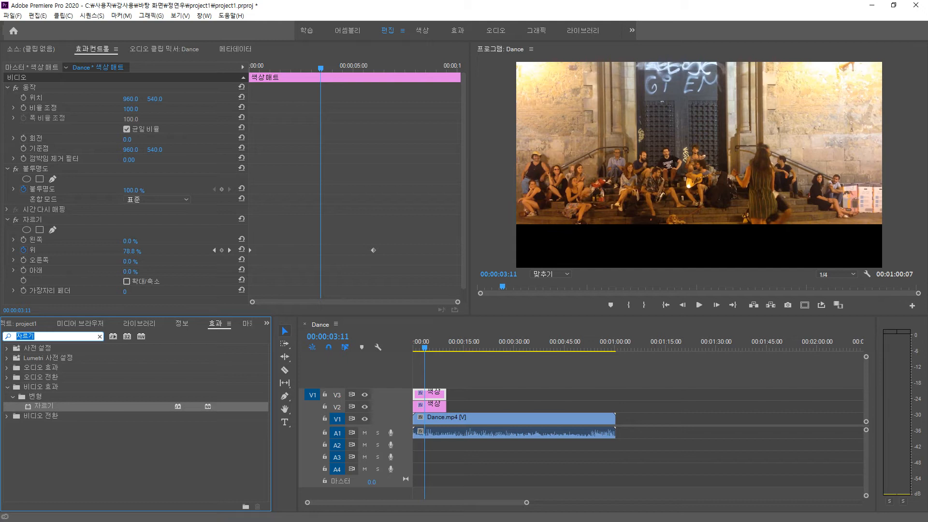
{"action": "type", "text": "뒤직"}
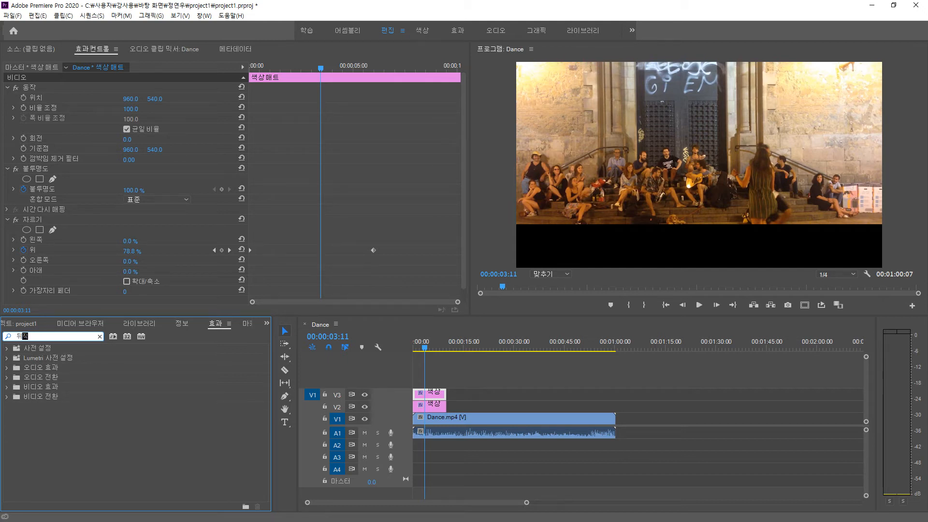
{"action": "type", "text": "집"}
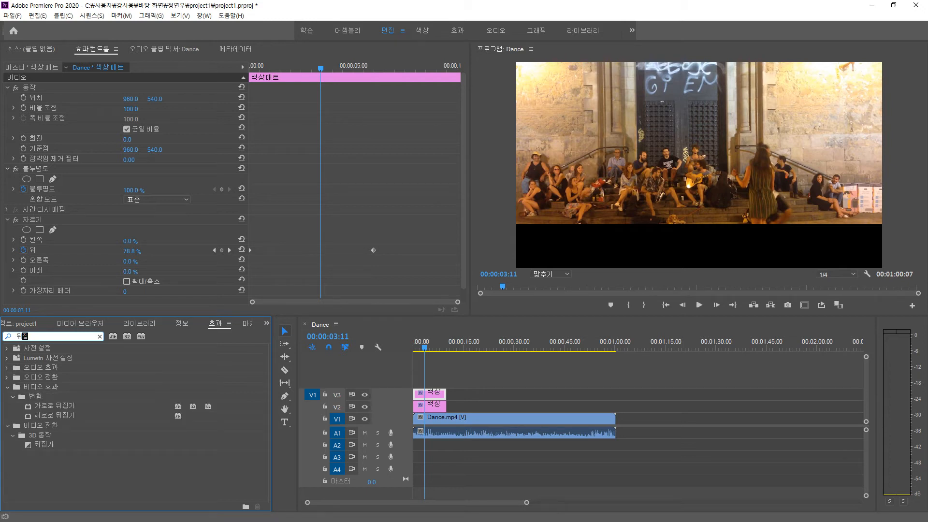
{"action": "left_click", "coordinate": [54, 416]}
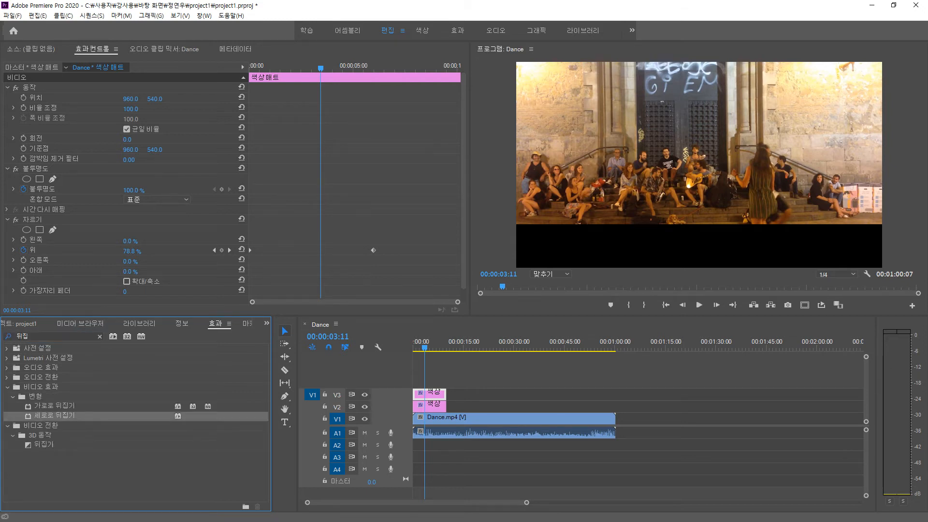
{"action": "left_click_drag", "start_coordinate": [54, 416], "coordinate": [435, 393]}
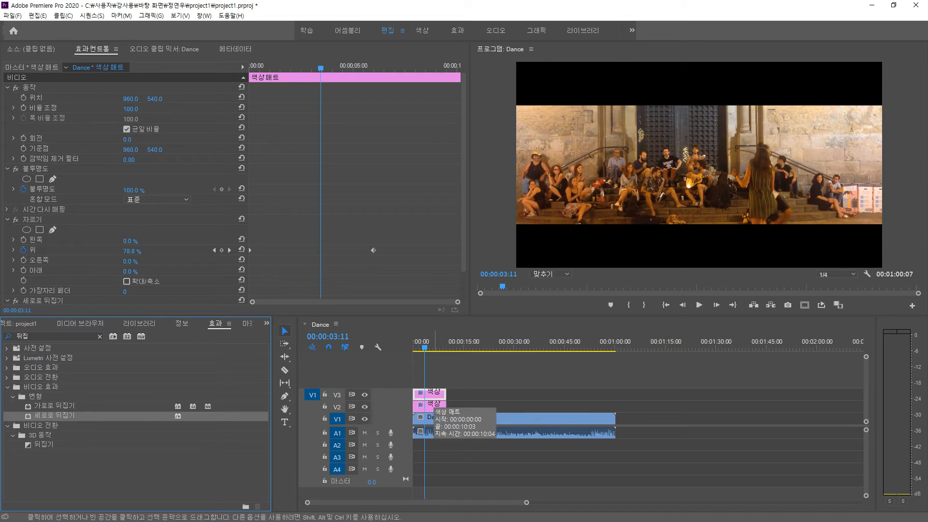
Play the sequence from the start to review both black mattes opening over the dance video.
{"action": "left_click", "coordinate": [425, 347]}
{"action": "mouse_move", "coordinate": [425, 348]}
{"action": "left_mouse_down"}
{"action": "mouse_move", "coordinate": [413, 348]}
{"action": "mouse_move", "coordinate": [435, 348]}
{"action": "mouse_move", "coordinate": [414, 348]}
{"action": "left_mouse_up"}
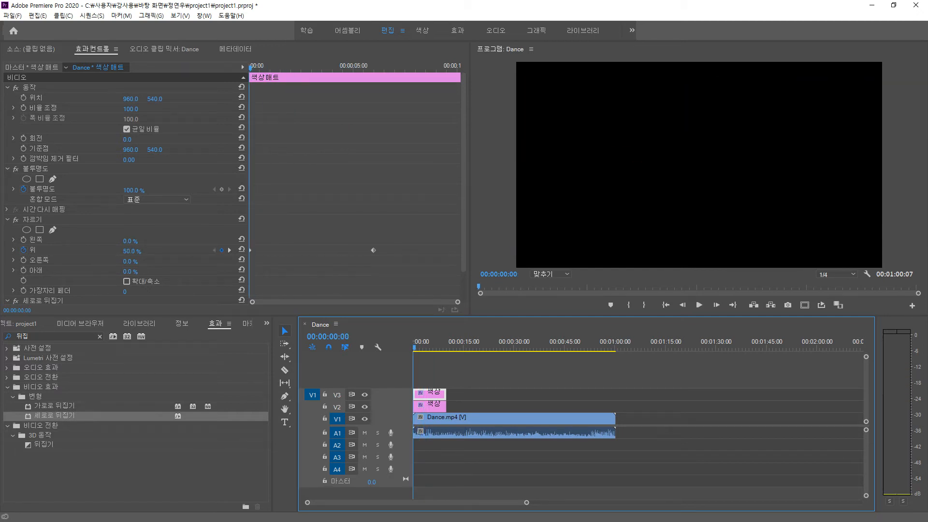
{"action": "key", "text": "space"}
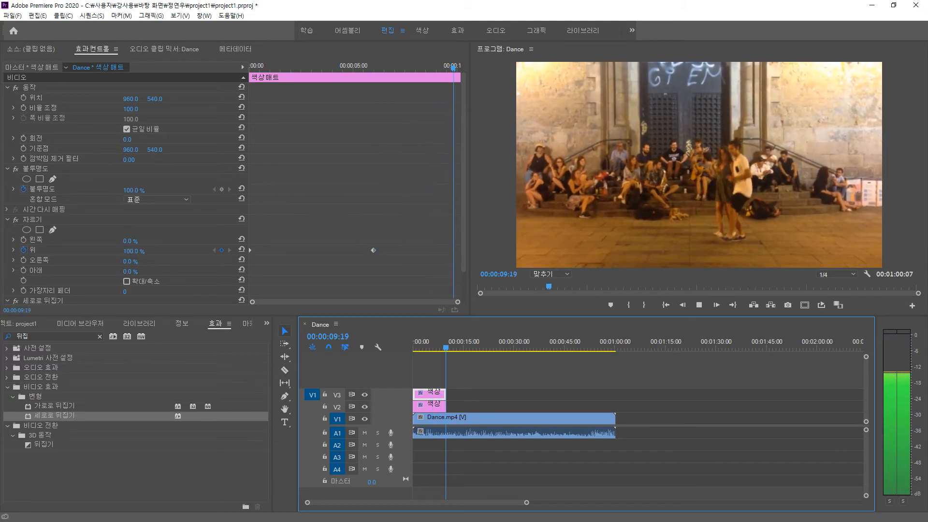
{"action": "key", "text": "space"}
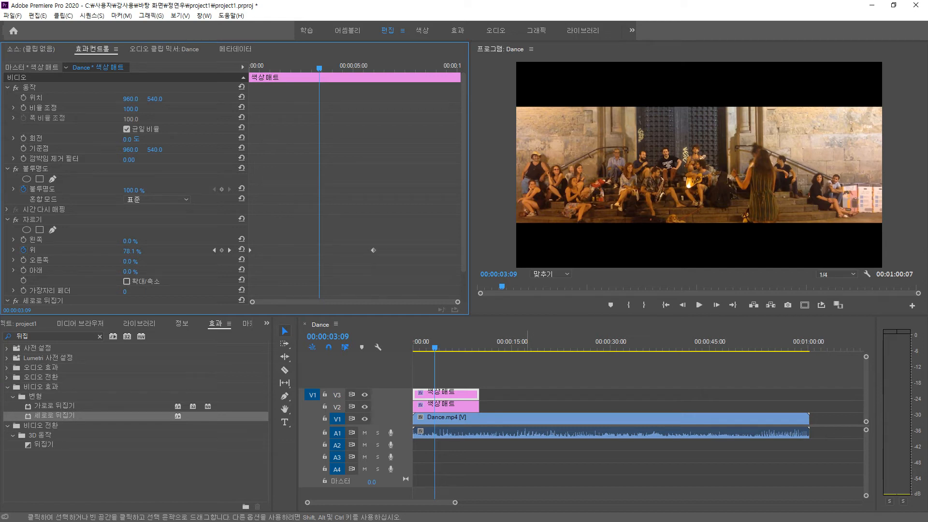
Nest both 색상 매트 clips and Dance.mp4 together, keeping the name 중첩 시퀀스 07.
{"action": "left_click", "coordinate": [517, 379]}
{"action": "left_click", "coordinate": [473, 395]}
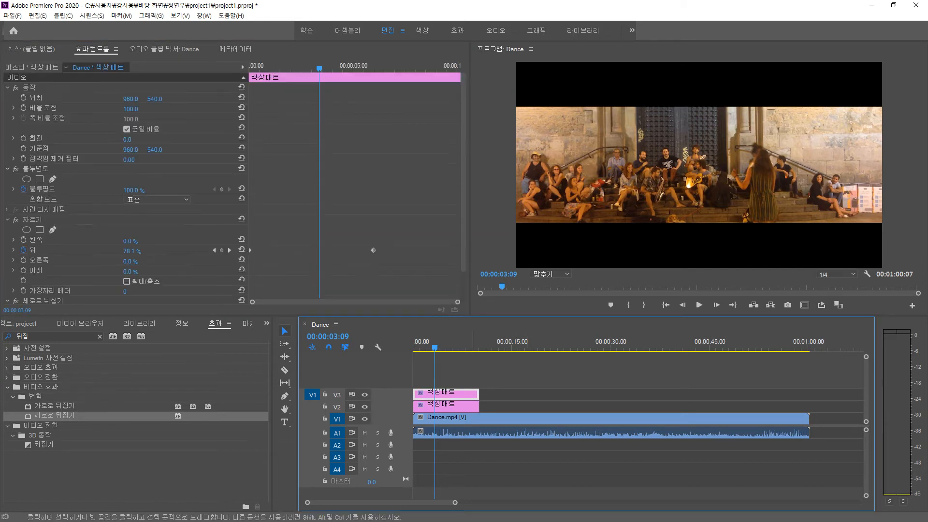
{"action": "left_click", "coordinate": [471, 407]}
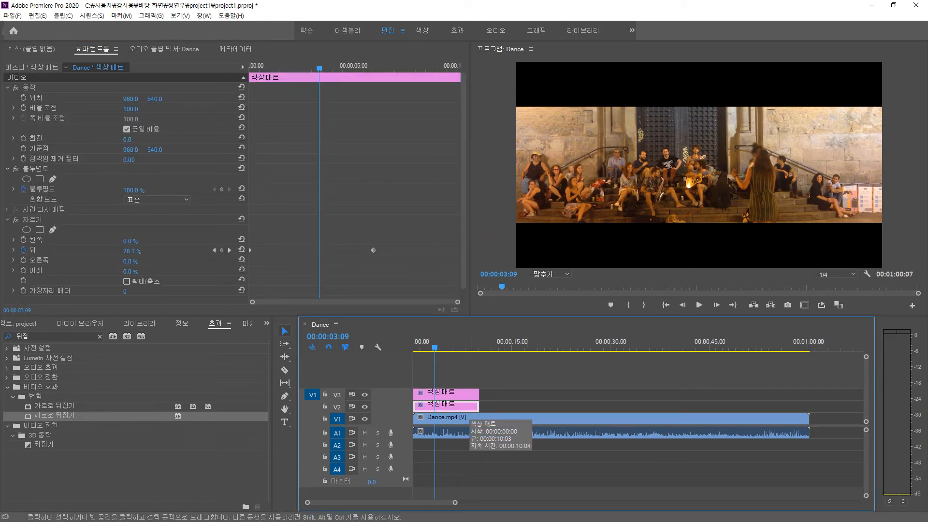
{"action": "left_click", "coordinate": [476, 419]}
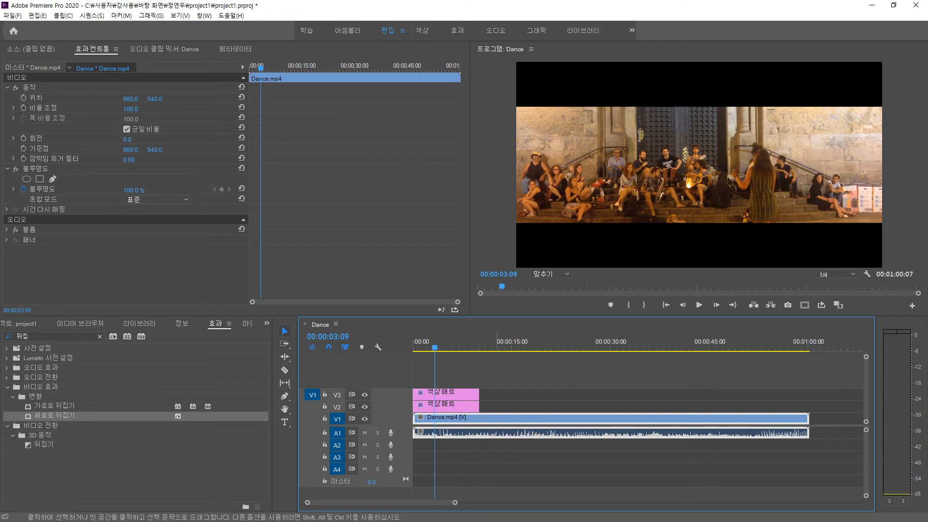
{"action": "left_click_drag", "start_coordinate": [477, 450], "coordinate": [451, 390]}
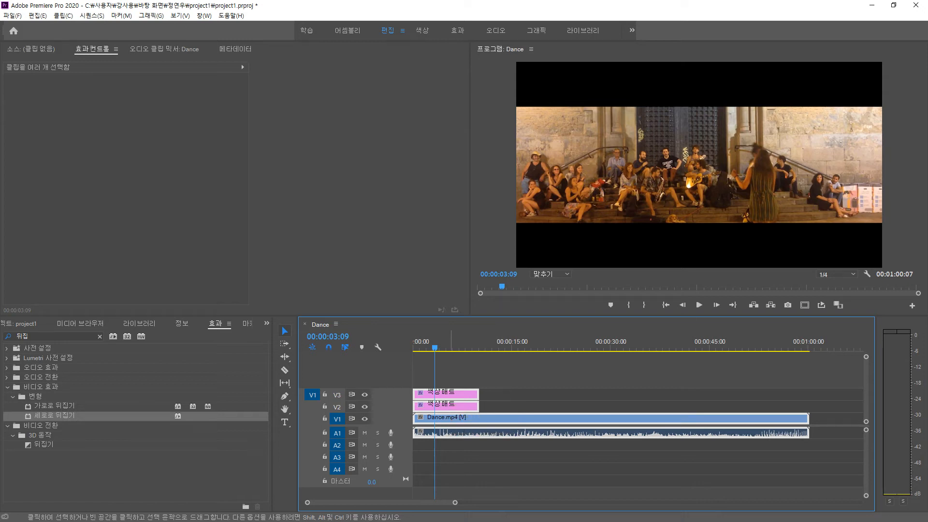
{"action": "right_click", "coordinate": [451, 393]}
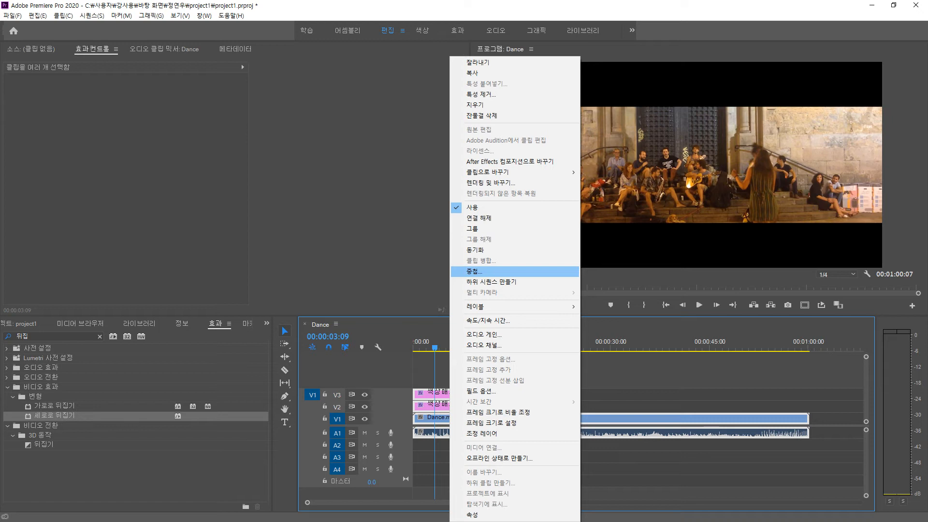
{"action": "left_click", "coordinate": [473, 271]}
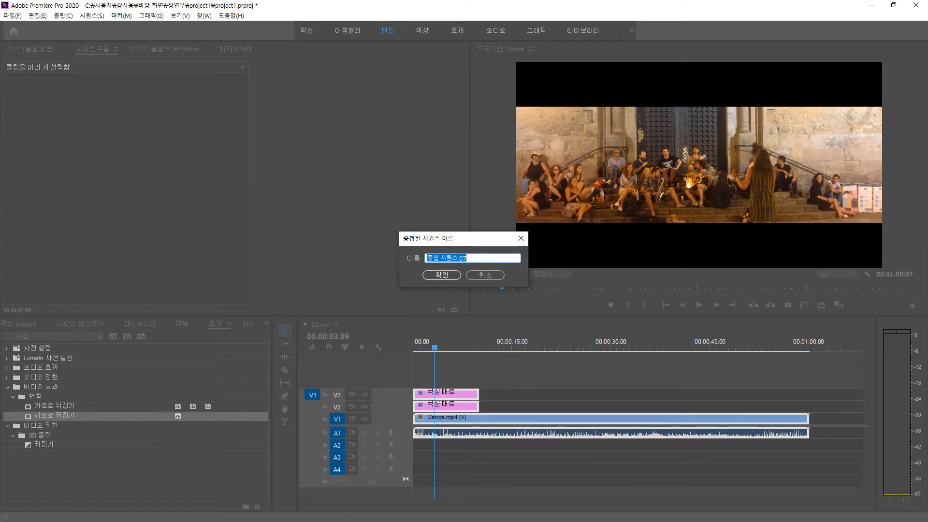
{"action": "left_click", "coordinate": [442, 275]}
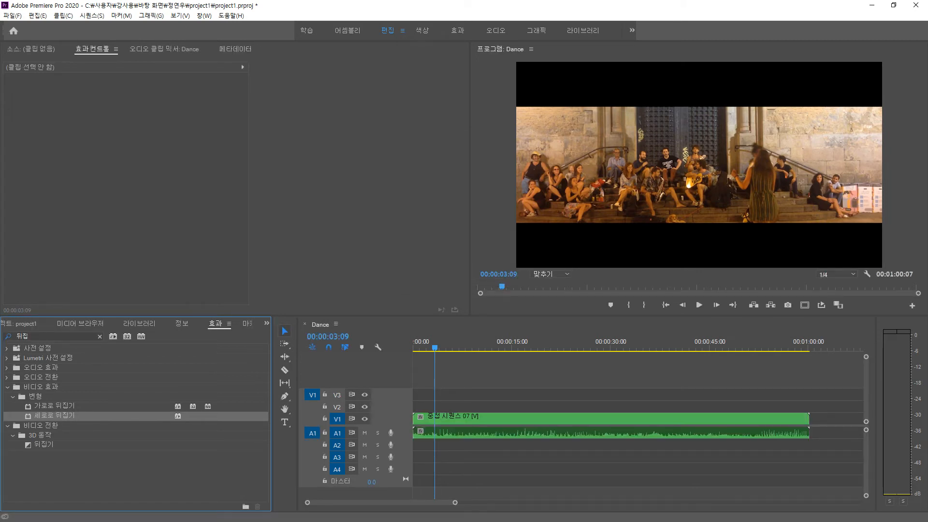
Play the nested sequence 중첩 시퀀스 07 from the start to check the opening effect.
{"action": "left_click", "coordinate": [452, 420]}
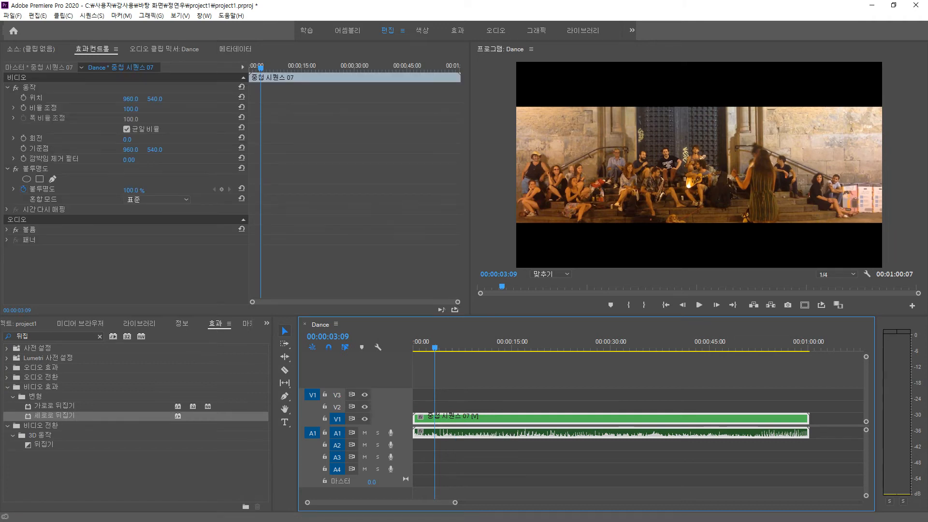
{"action": "key", "text": "Home"}
{"action": "key", "text": "space"}
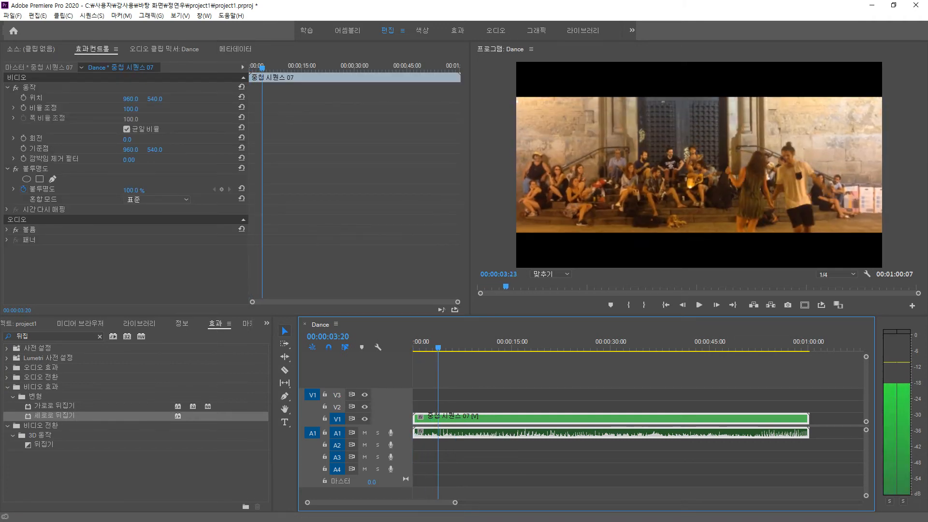
{"action": "key", "text": "Home"}
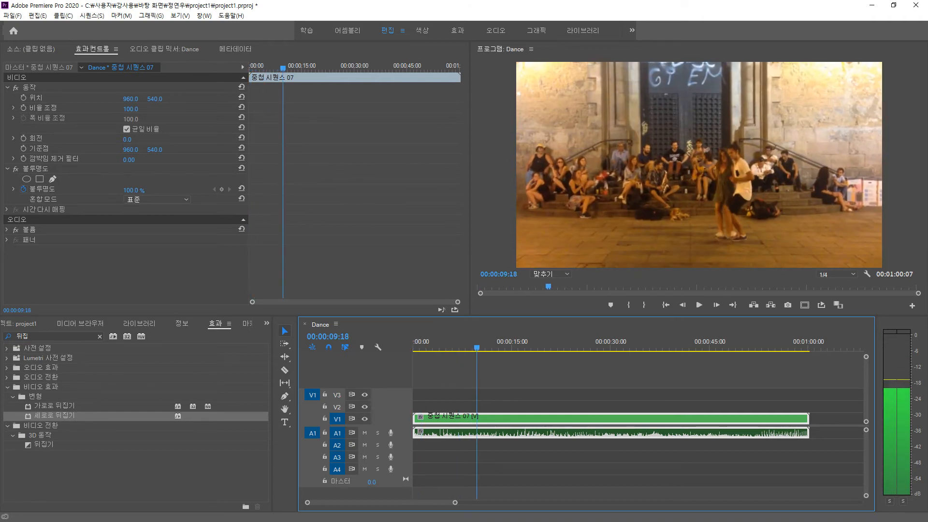
{"action": "key", "text": "Home"}
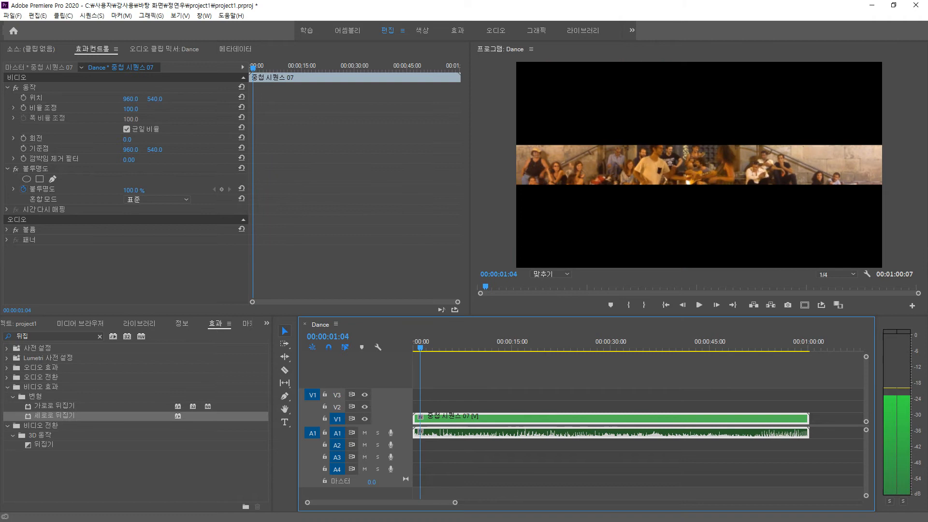
{"action": "key", "text": "space"}
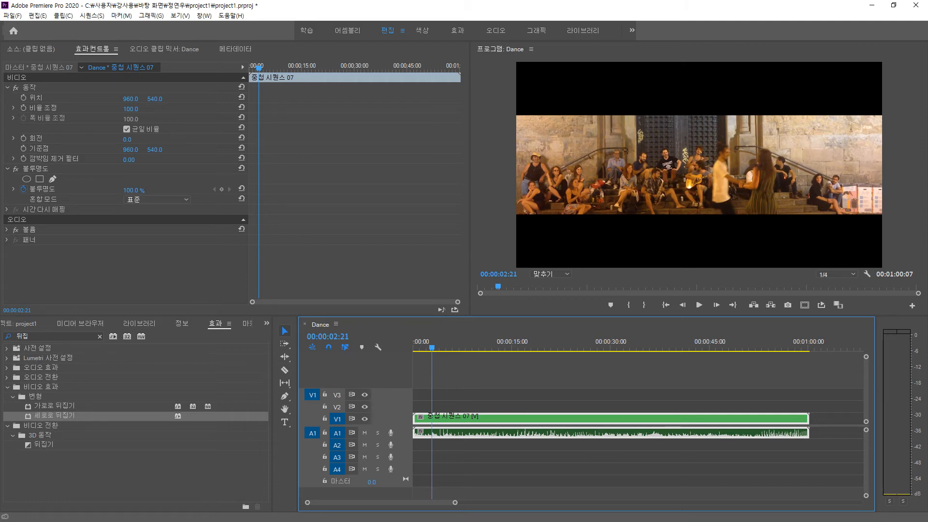
Start 회전 (rotation) keyframing on 중첩 시퀀스 07 at the sequence start with a value of 30°, and preview the tilt.
{"action": "key", "text": "Home"}
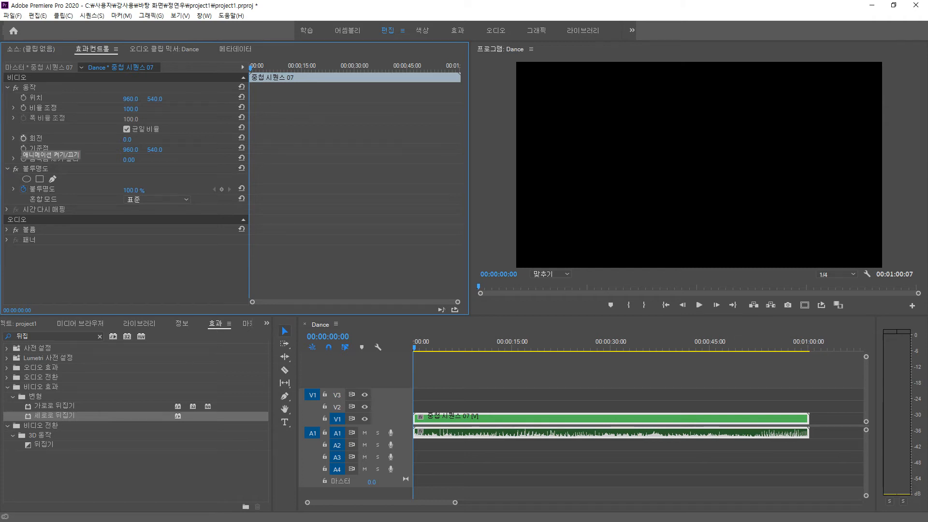
{"action": "left_click", "coordinate": [23, 138]}
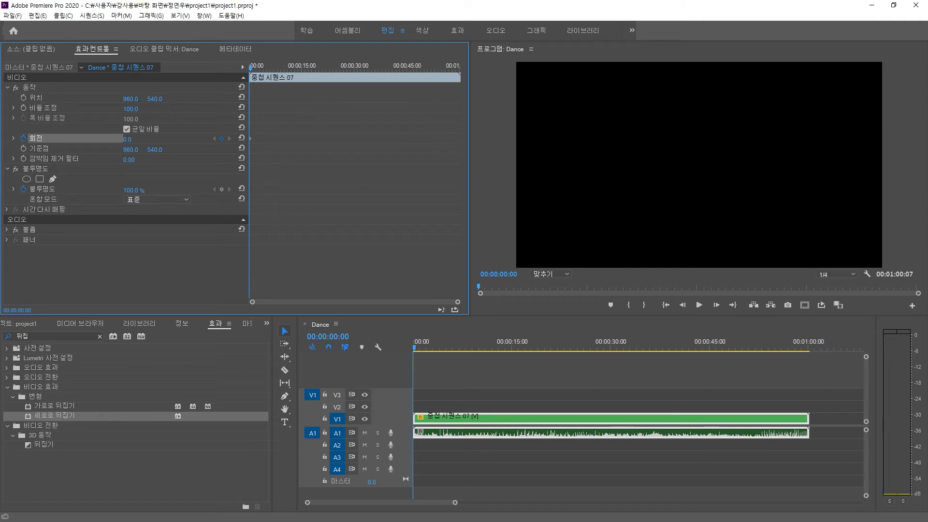
{"action": "left_click", "coordinate": [127, 139]}
{"action": "type", "text": "30"}
{"action": "key", "text": "Return"}
{"action": "key", "text": "space"}
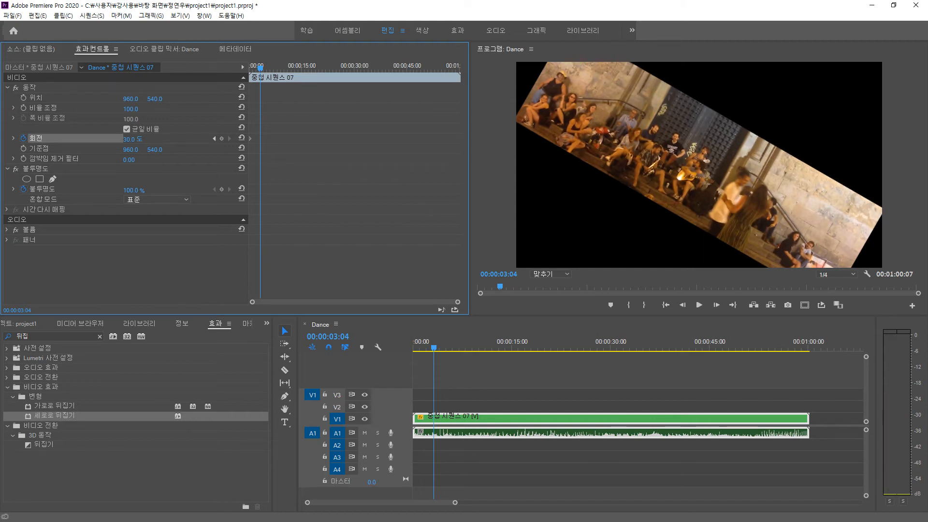
Set the 회전 keyframe at the sequence start to 15° and play the nested clip to check the tilt.
{"action": "key", "text": "Home"}
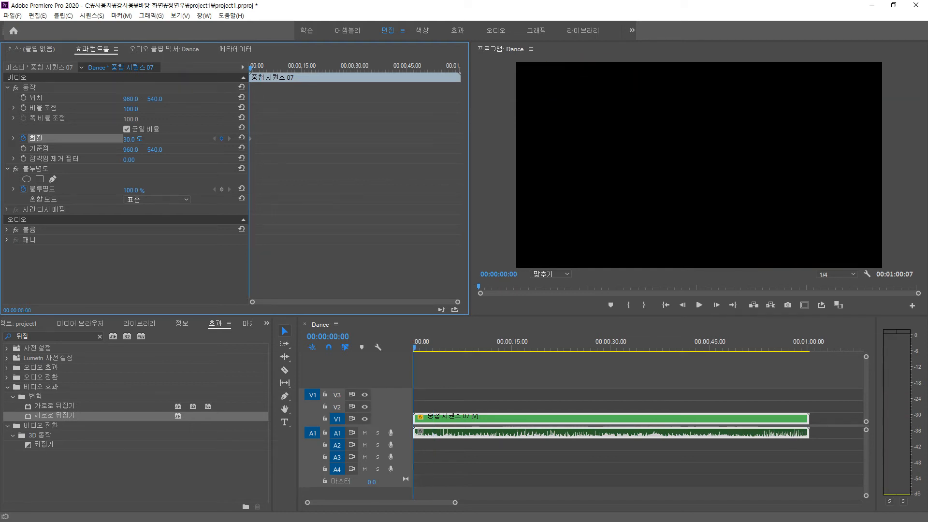
{"action": "left_click", "coordinate": [132, 139]}
{"action": "type", "text": "15"}
{"action": "key", "text": "Return"}
{"action": "key", "text": "space"}
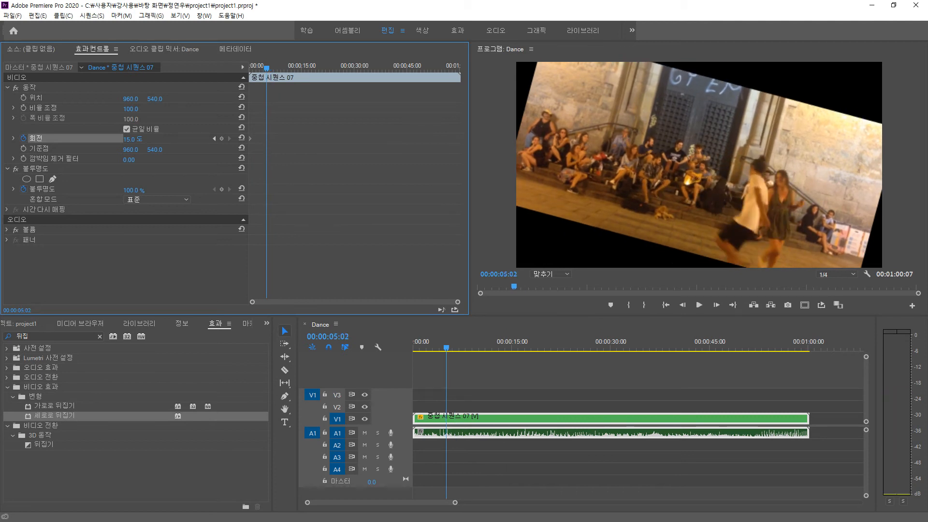
Add a second 회전 keyframe with a value of 0° at 00:00:05:00 on 중첩 시퀀스 07.
{"action": "left_click", "coordinate": [327, 337]}
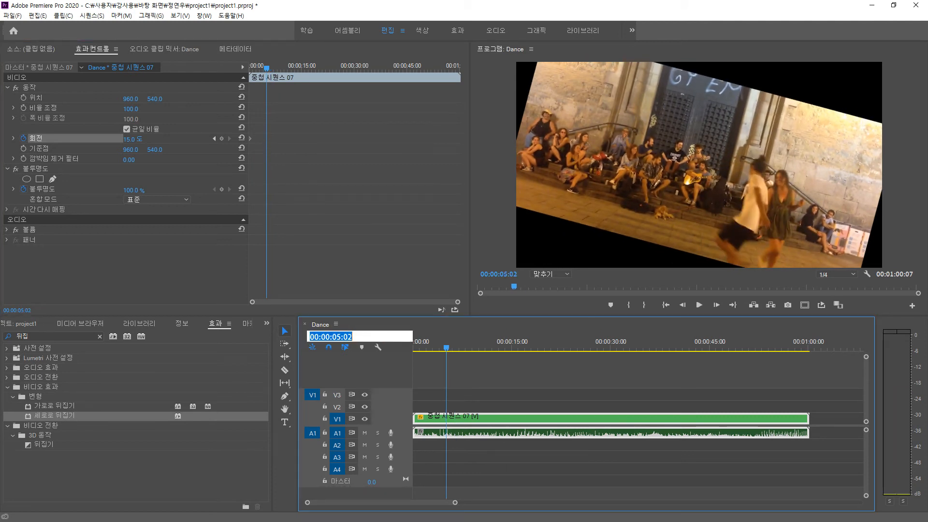
{"action": "type", "text": "5"}
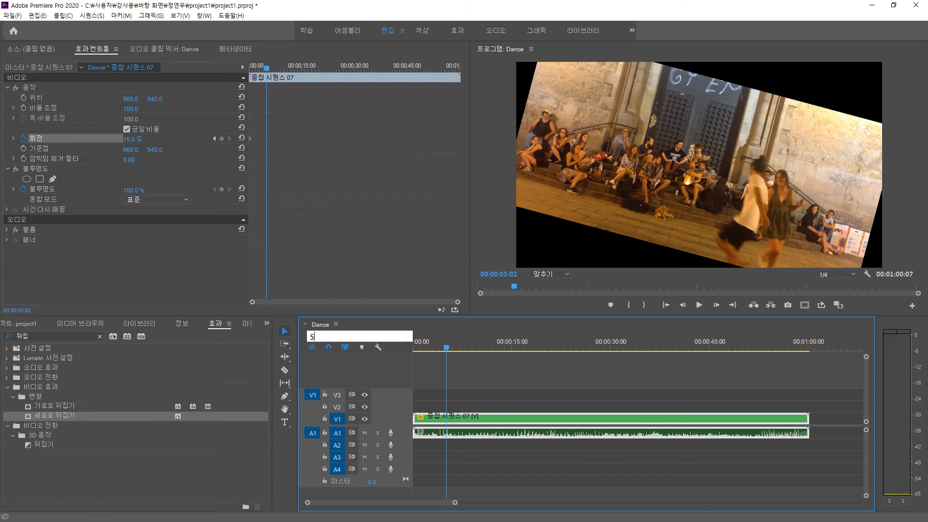
{"action": "type", "text": ":00"}
{"action": "key", "text": "Return"}
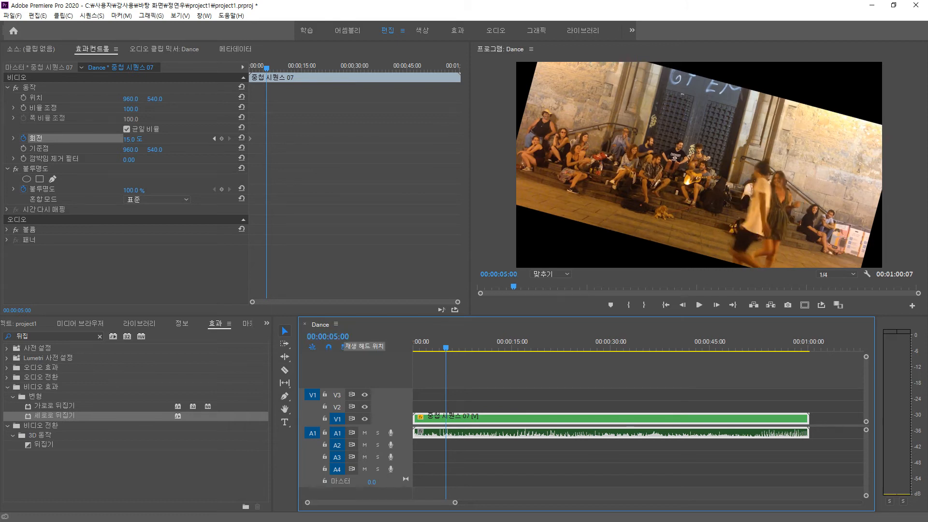
{"action": "left_click", "coordinate": [130, 140]}
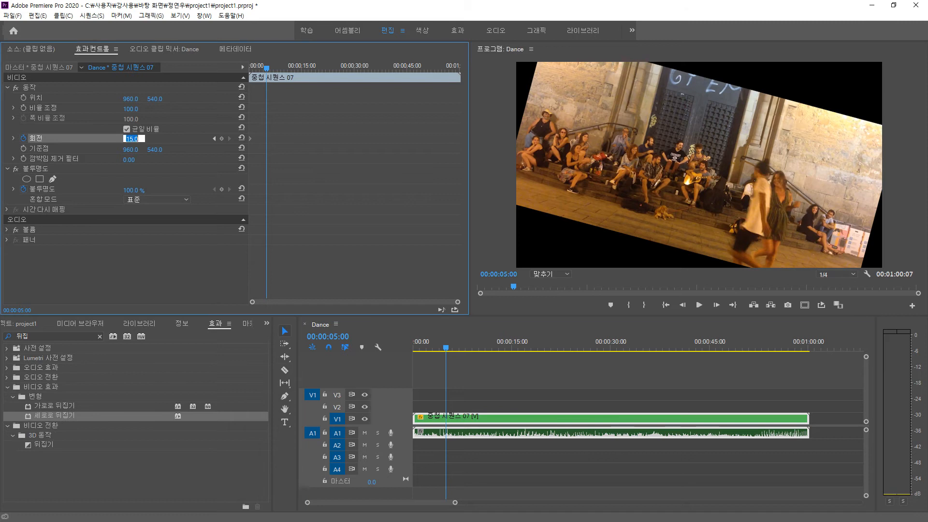
{"action": "type", "text": "0"}
{"action": "key", "text": "Return"}
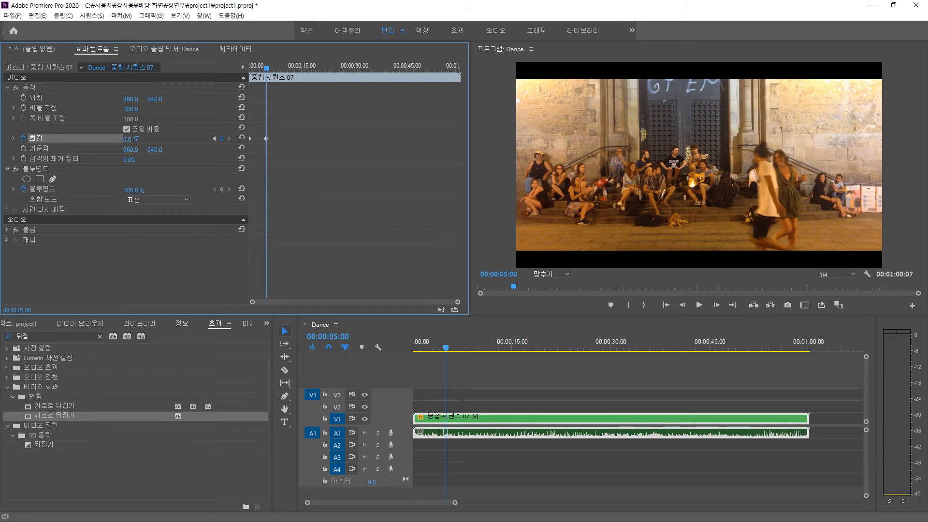
Play the sequence repeatedly from the start to review the tilted opening straightening out.
{"action": "key", "text": "Home"}
{"action": "key", "text": "space"}
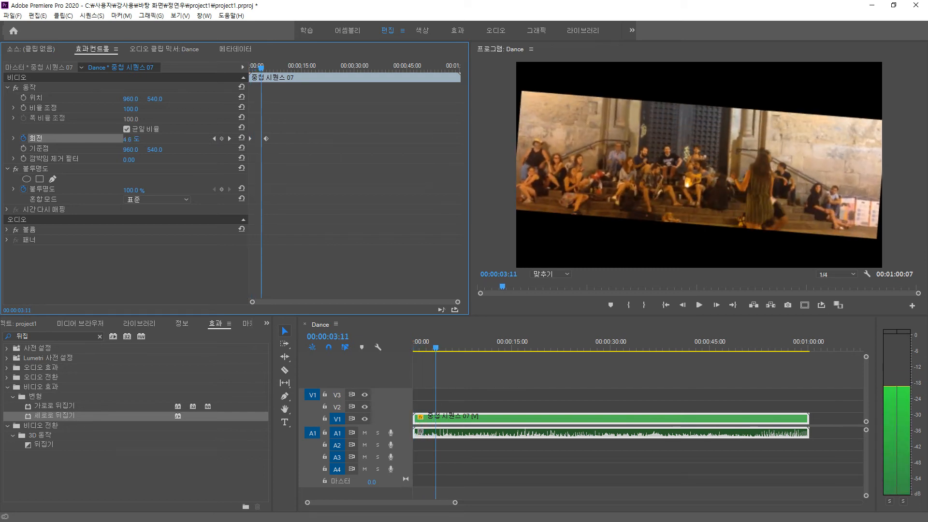
{"action": "key", "text": "space"}
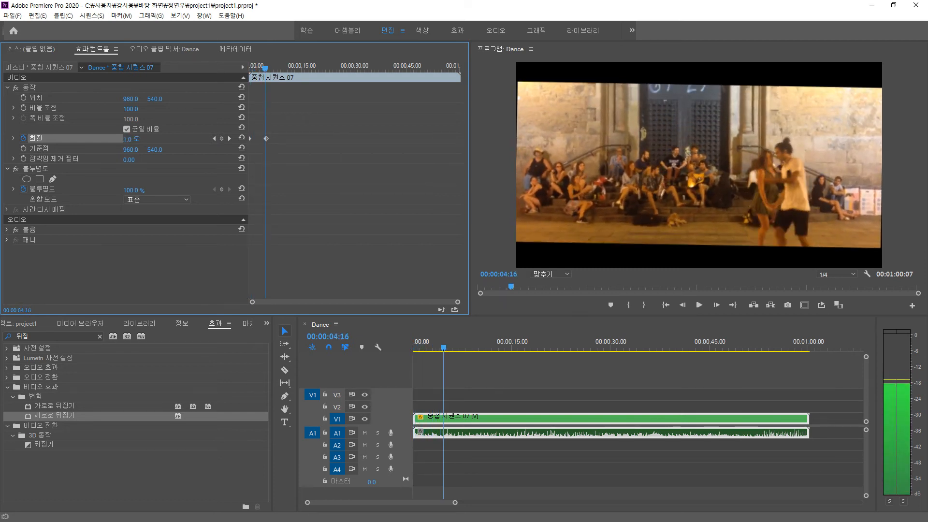
{"action": "key", "text": "Home"}
{"action": "key", "text": "space"}
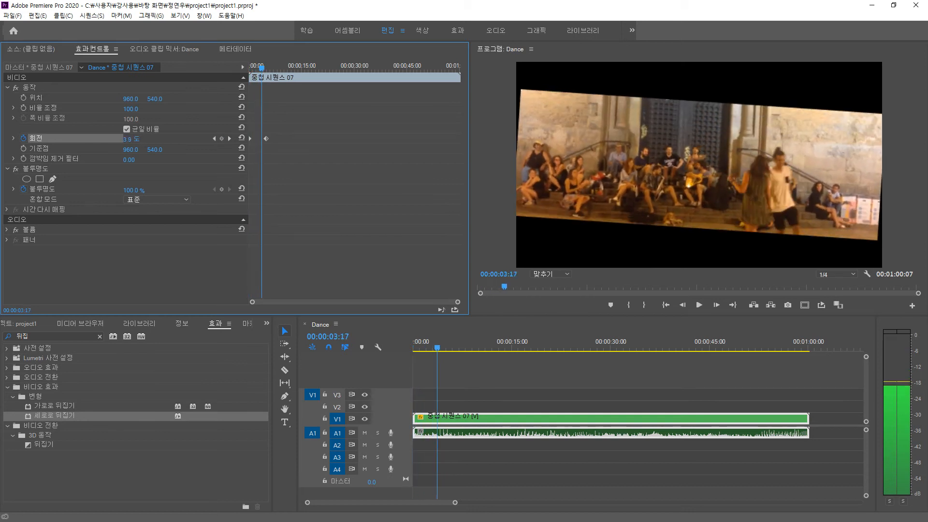
{"action": "key", "text": "space"}
{"action": "key", "text": "Home"}
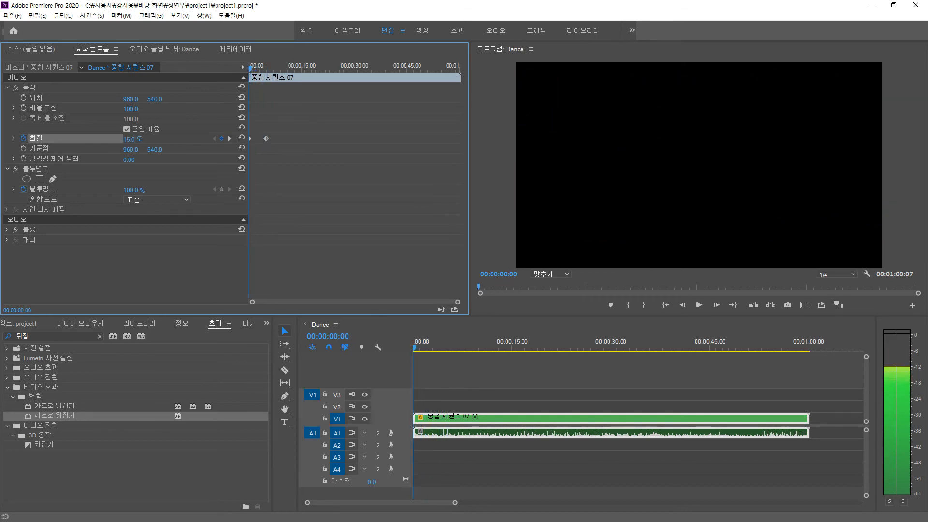
{"action": "key", "text": "space"}
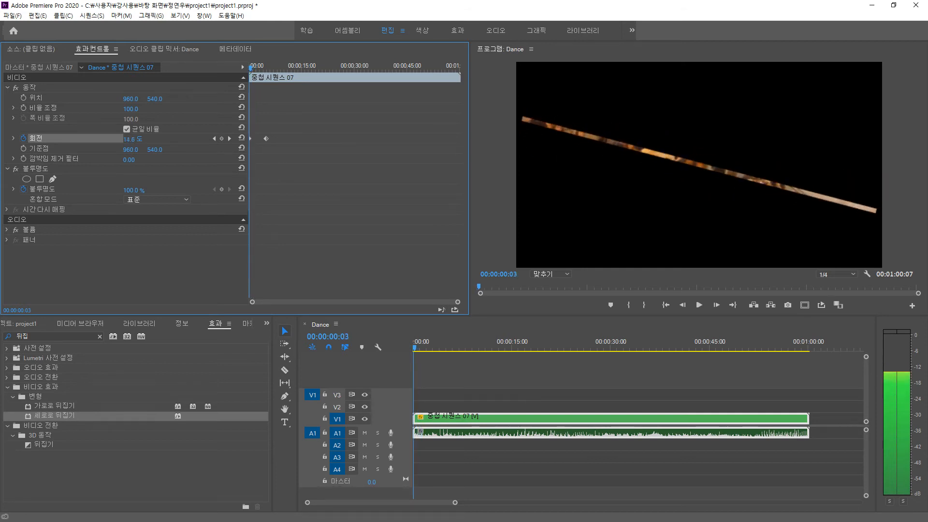
{"action": "key", "text": "space"}
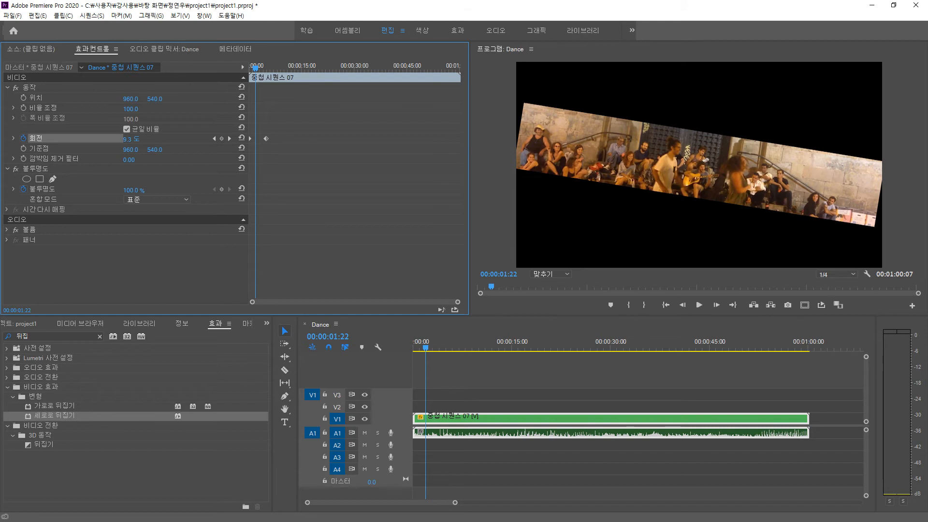
Start 비율 조정 (scale) keyframing on 중첩 시퀀스 07 at the sequence start with a value of 120.
{"action": "key", "text": "Home"}
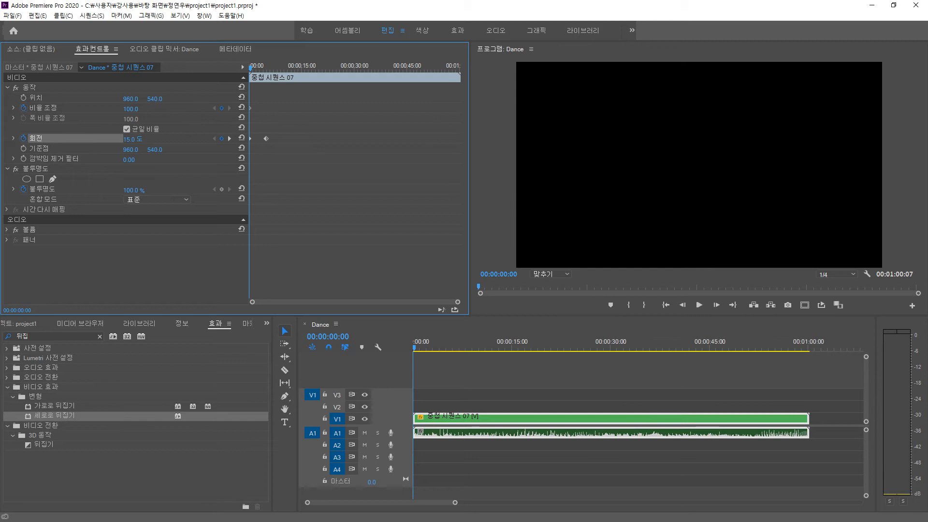
{"action": "left_click", "coordinate": [23, 107]}
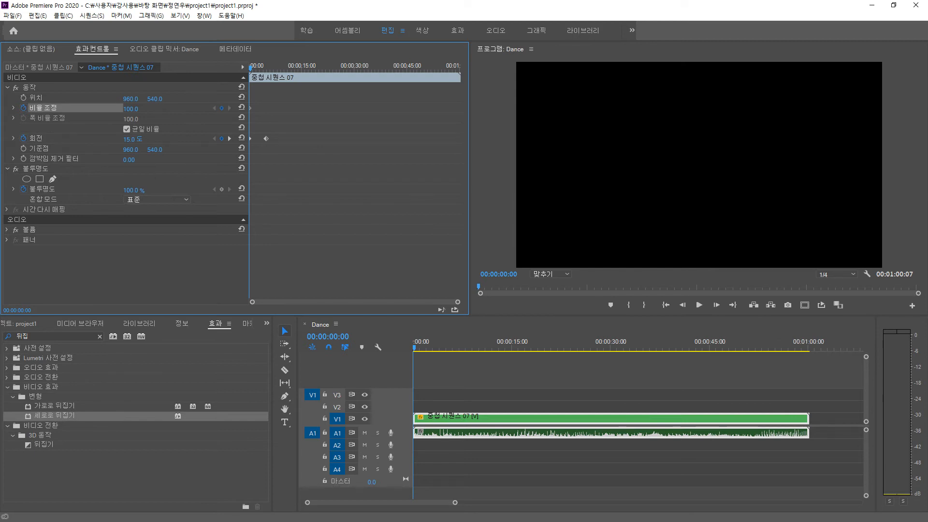
{"action": "left_click", "coordinate": [131, 109]}
{"action": "type", "text": "120"}
{"action": "key", "text": "Return"}
Add a 비율 조정 keyframe of 100 at 00:00:05:00, aligned with the second 회전 keyframe.
{"action": "left_click", "coordinate": [229, 138]}
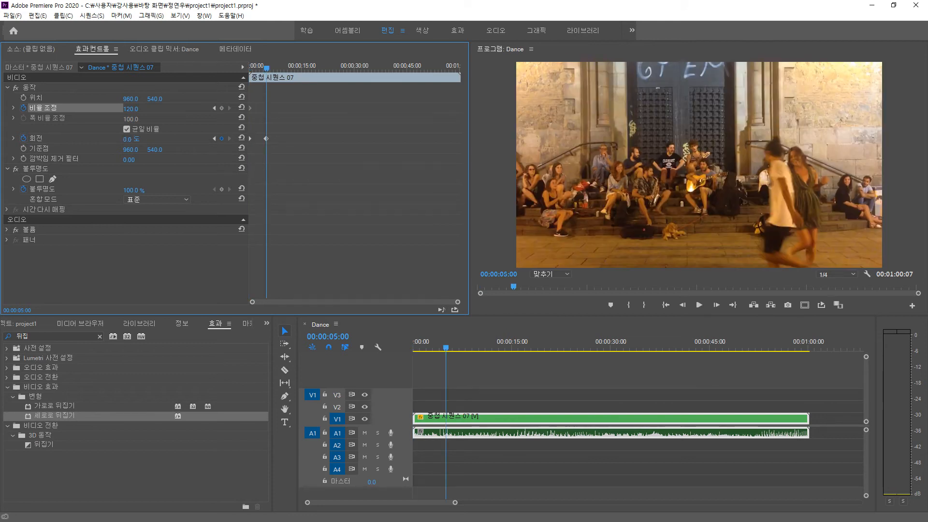
{"action": "left_click", "coordinate": [131, 109]}
{"action": "type", "text": "100"}
{"action": "key", "text": "Return"}
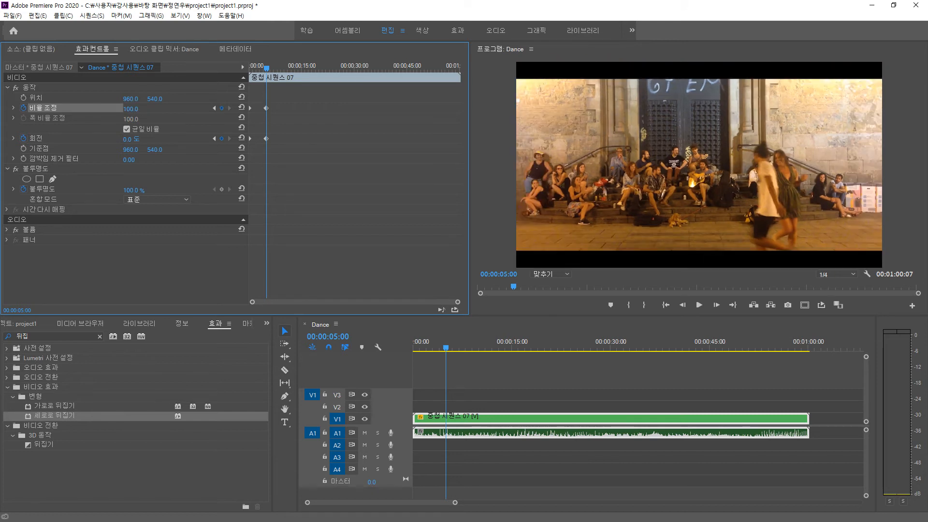
Play the sequence repeatedly from the start to review the combined rotation and scale opening.
{"action": "left_click_drag", "start_coordinate": [266, 68], "coordinate": [249, 69]}
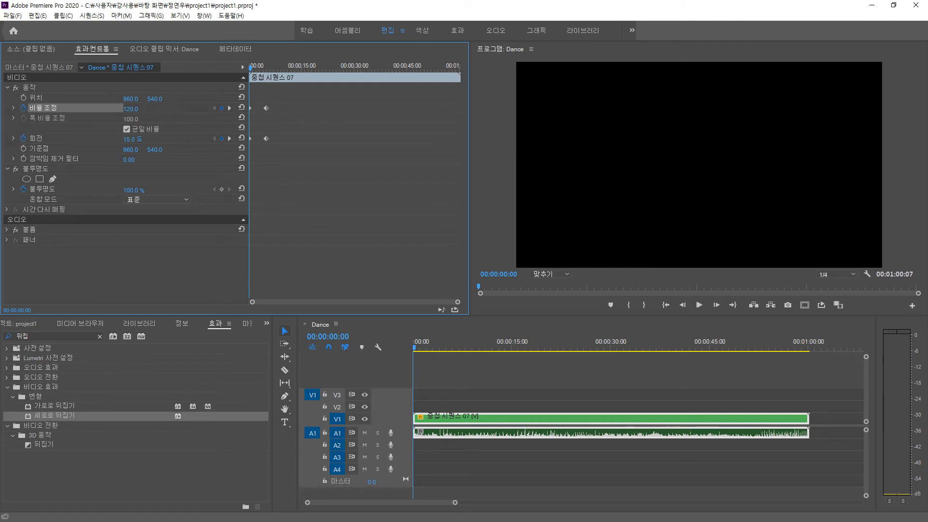
{"action": "key", "text": "space"}
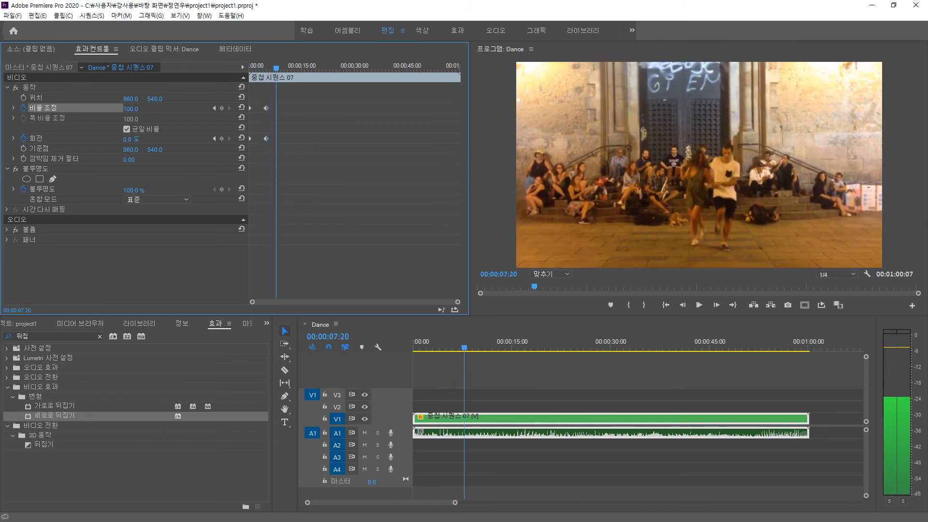
{"action": "left_click_drag", "start_coordinate": [281, 68], "coordinate": [250, 68]}
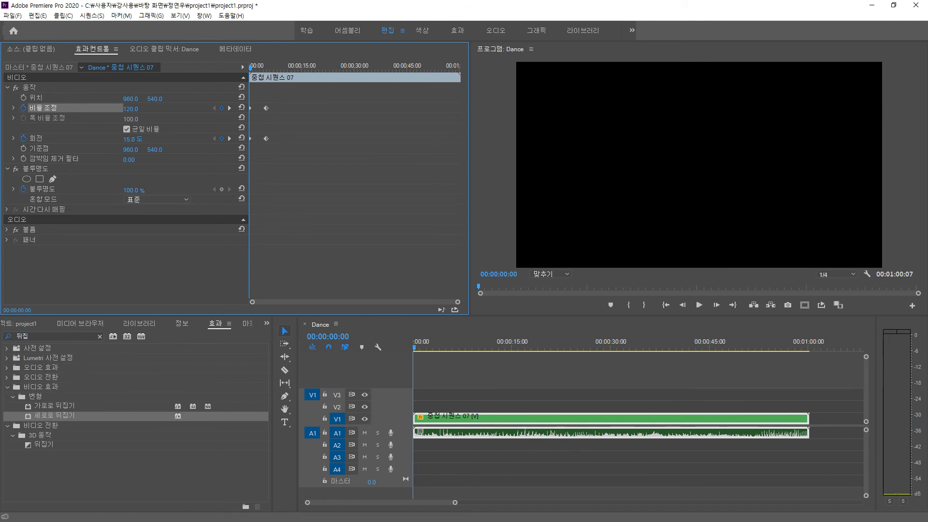
{"action": "key", "text": "space"}
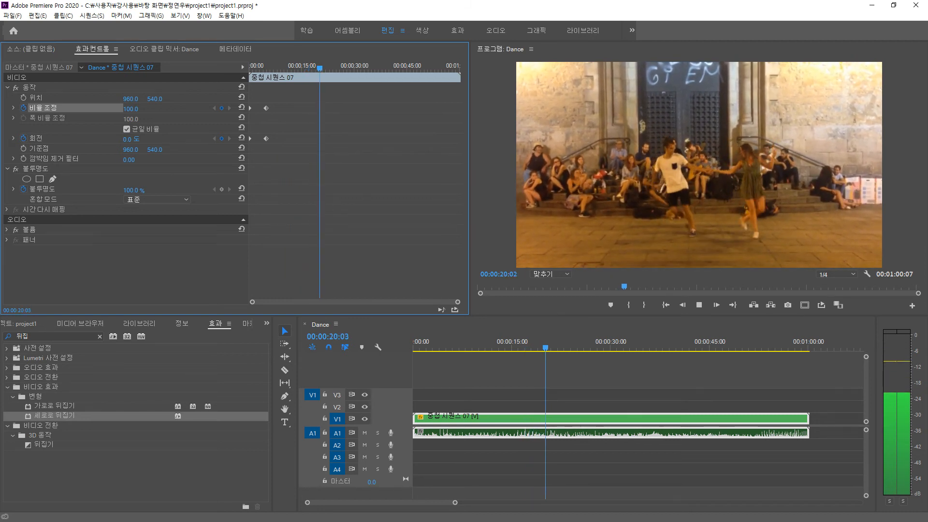
{"action": "key", "text": "space"}
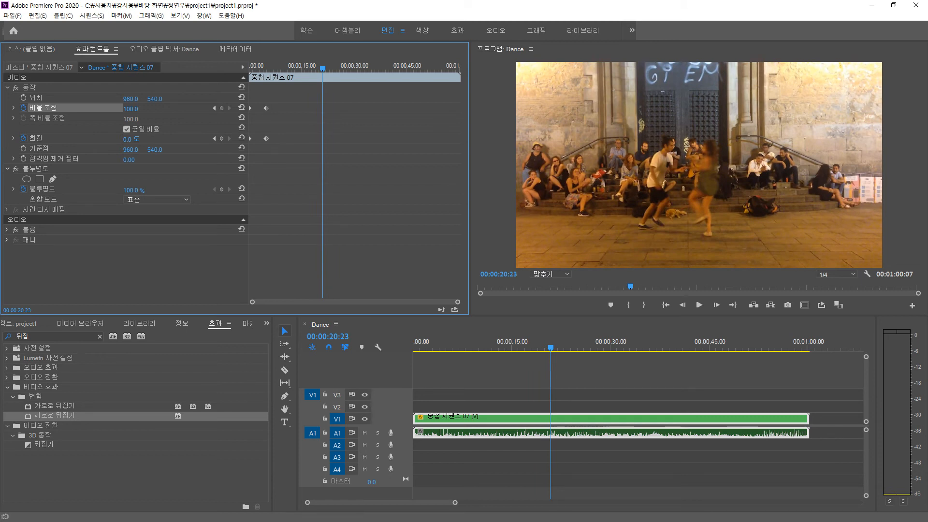
{"action": "left_click_drag", "start_coordinate": [551, 347], "coordinate": [413, 348]}
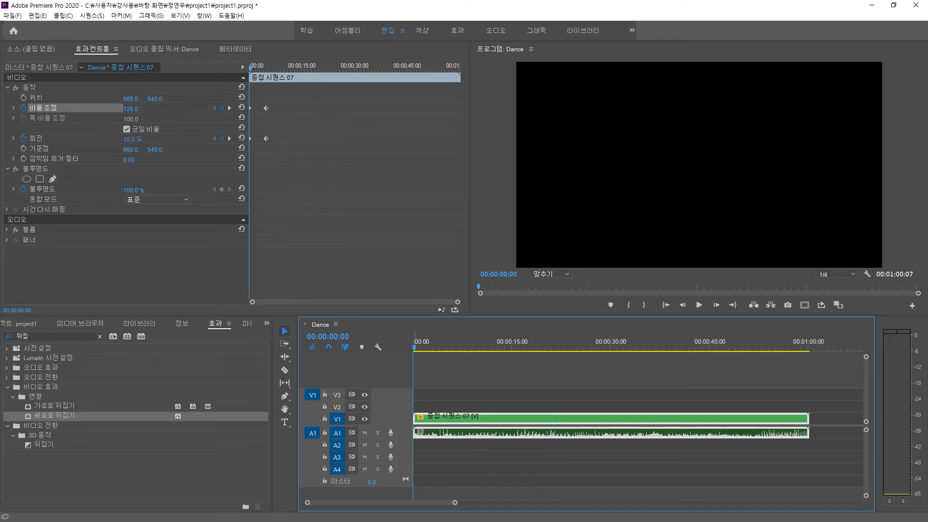
{"action": "key", "text": "space"}
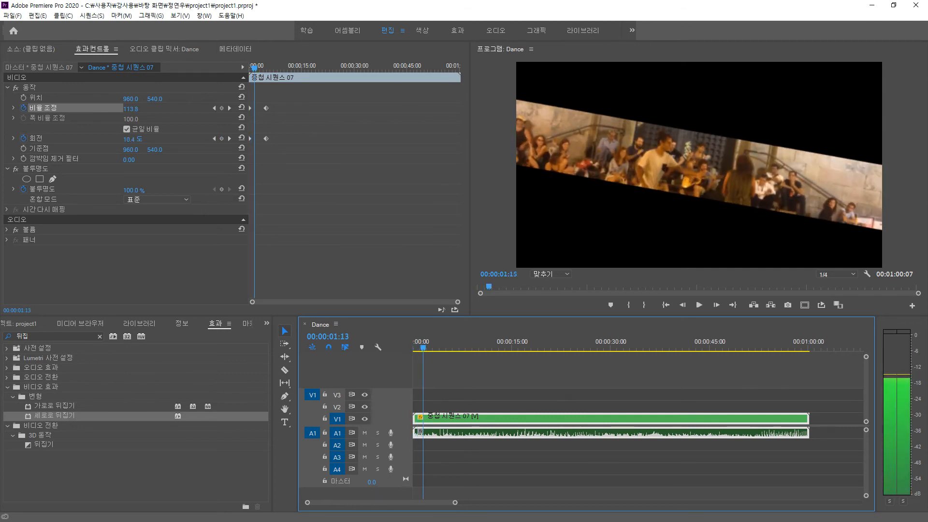
{"action": "left_click_drag", "start_coordinate": [453, 348], "coordinate": [448, 347]}
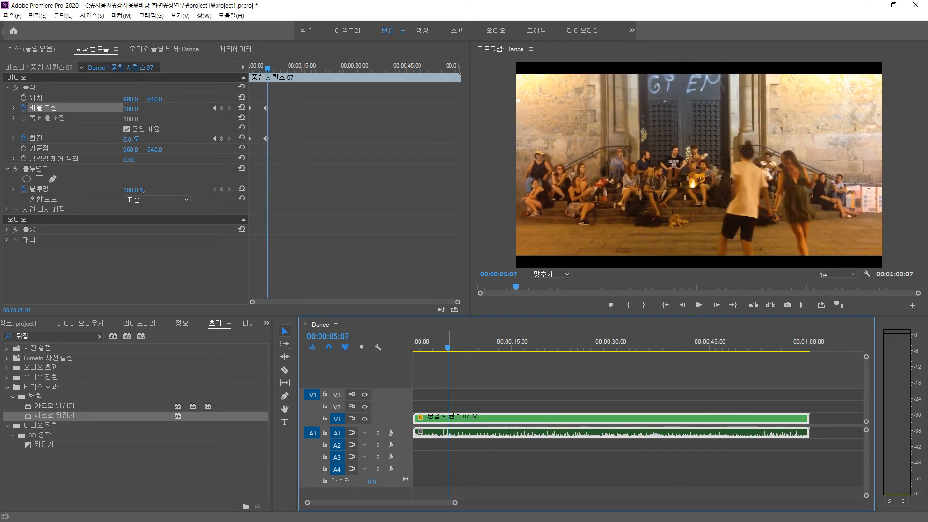
Add a text title reading "Dance" near the middle of the video frame at 00:00:05:00.
{"action": "left_click", "coordinate": [328, 337]}
{"action": "type", "text": "500"}
{"action": "key", "text": "Return"}
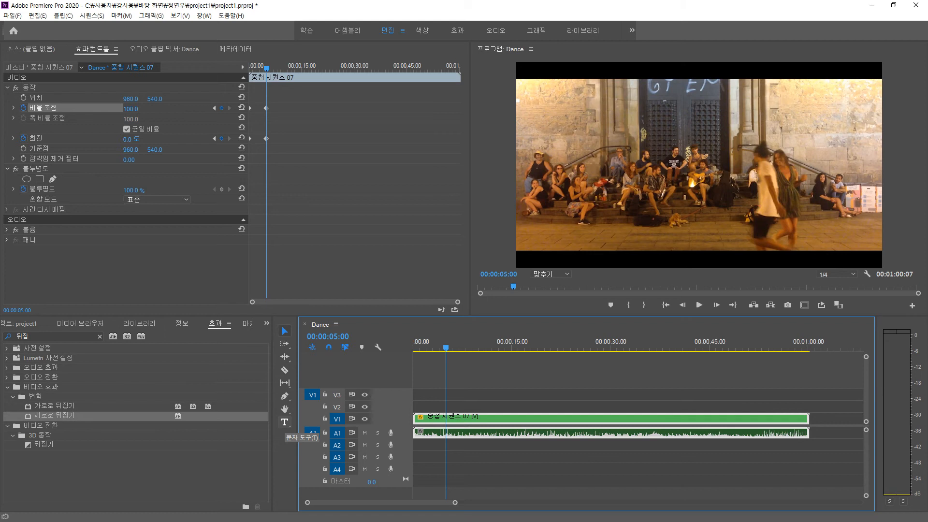
{"action": "left_click", "coordinate": [284, 422]}
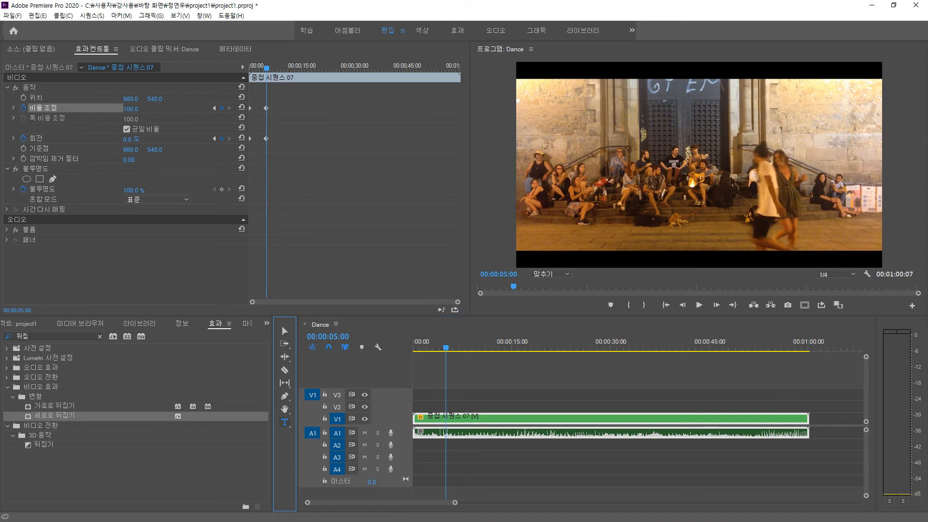
{"action": "left_click", "coordinate": [677, 164]}
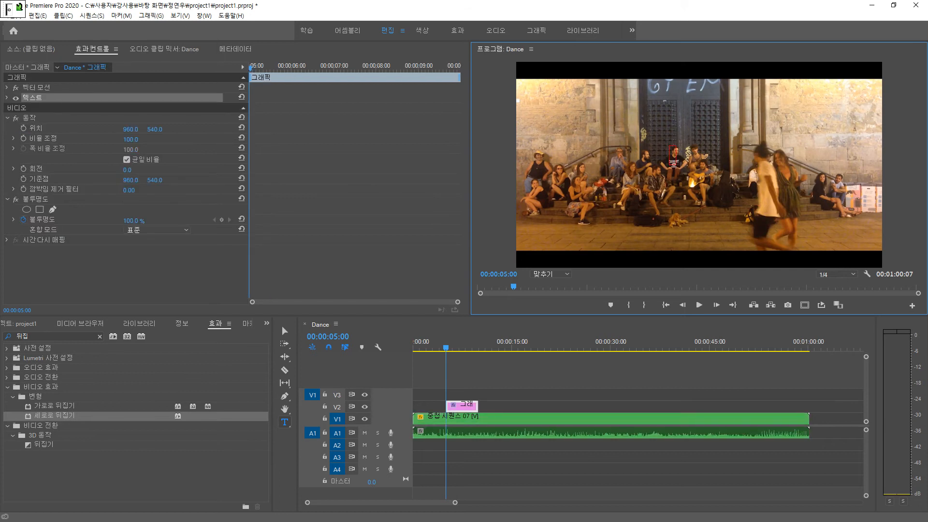
{"action": "type", "text": "D"}
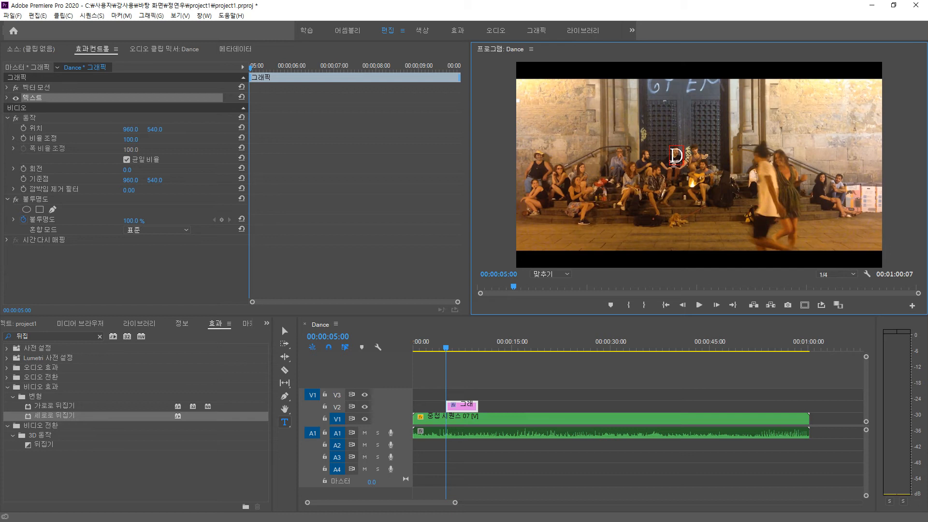
{"action": "type", "text": "ance"}
Extend the title text on the video so that it reads "Dance Dance".
{"action": "left_click", "coordinate": [20, 324]}
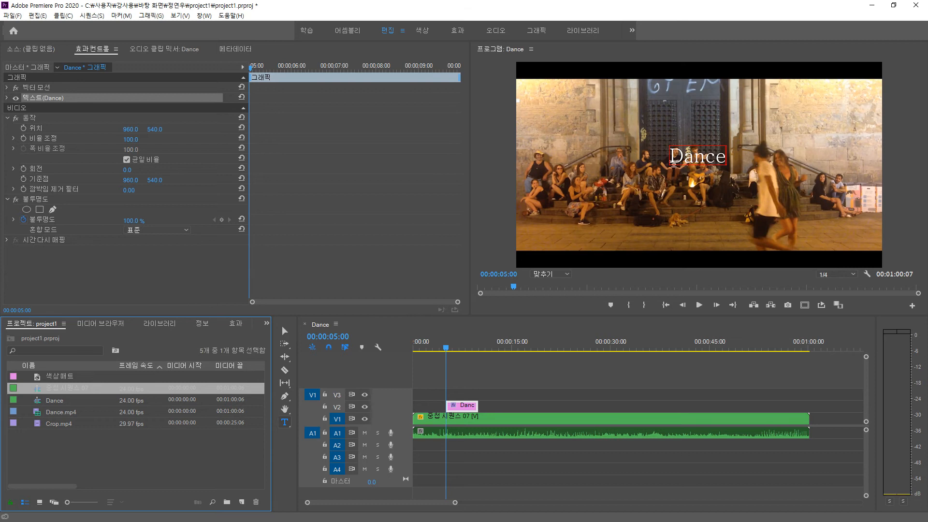
{"action": "left_click", "coordinate": [697, 156]}
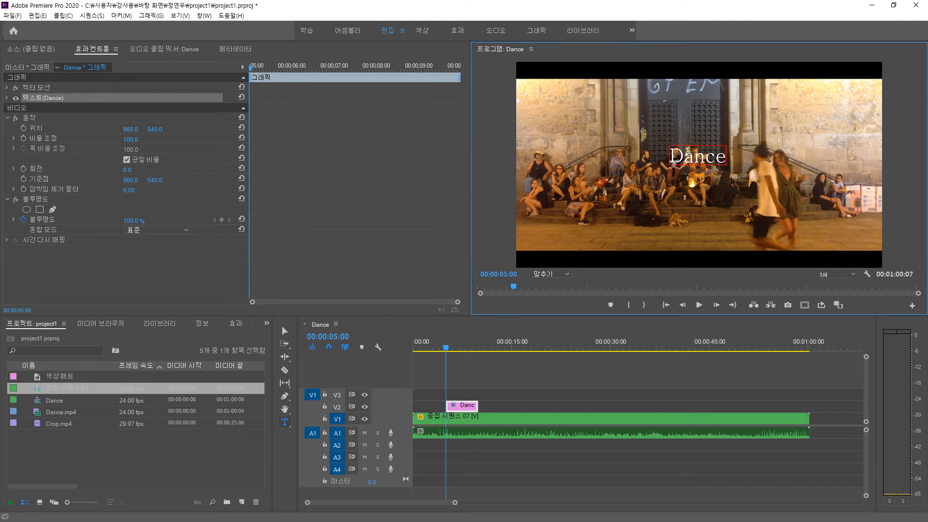
{"action": "type", "text": "Dance"}
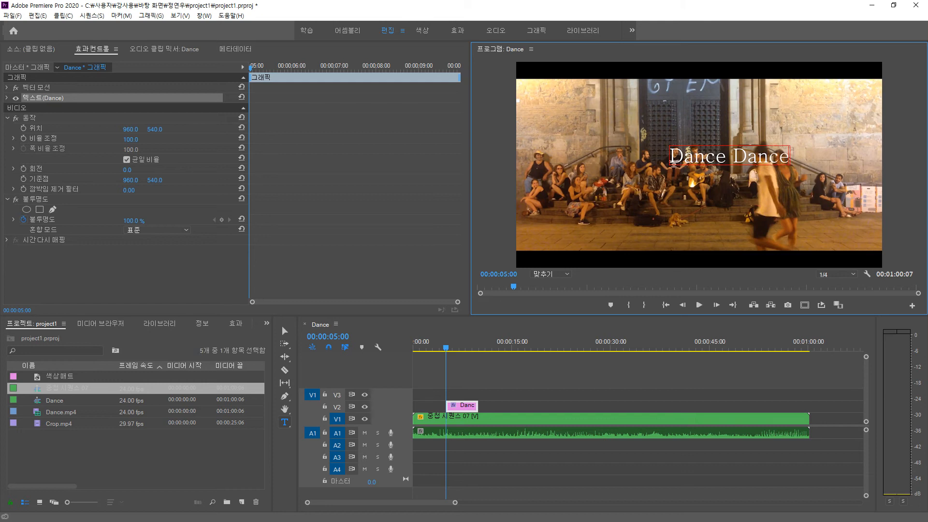
Center-align the "Dance Dance" title text and reposition it in the middle of the video frame.
{"action": "left_click", "coordinate": [283, 326]}
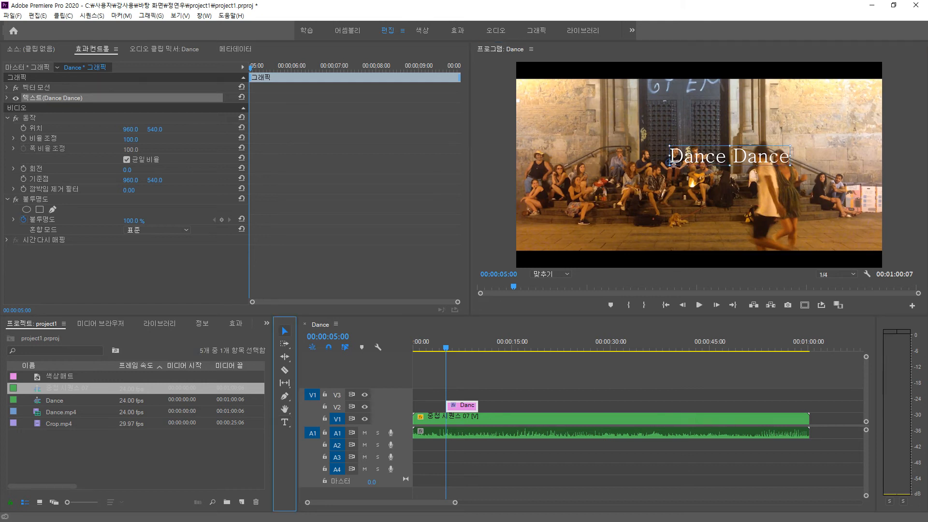
{"action": "left_click", "coordinate": [7, 98]}
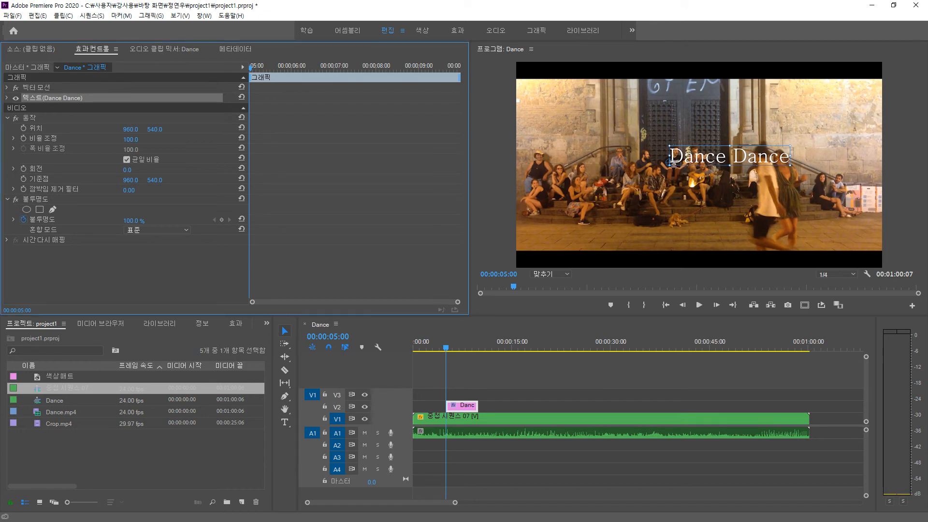
{"action": "left_click", "coordinate": [44, 159]}
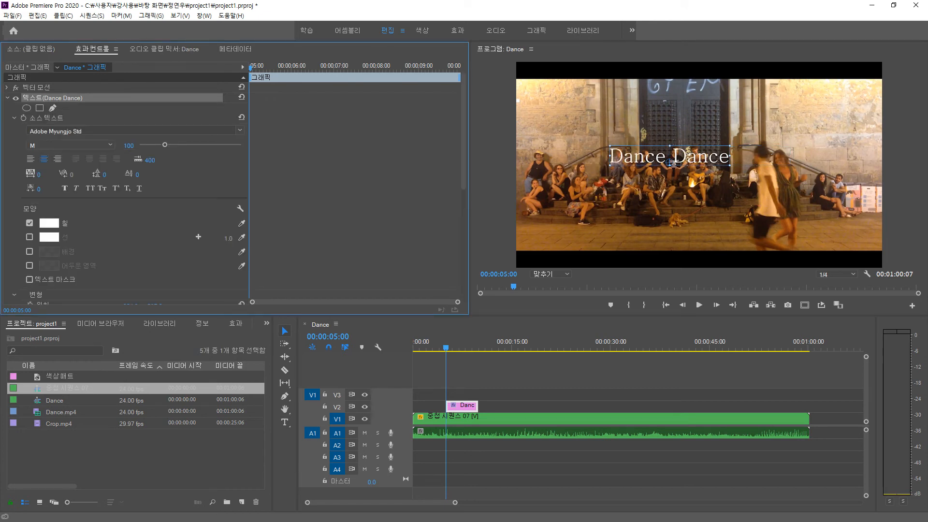
{"action": "left_click_drag", "start_coordinate": [670, 157], "coordinate": [689, 135]}
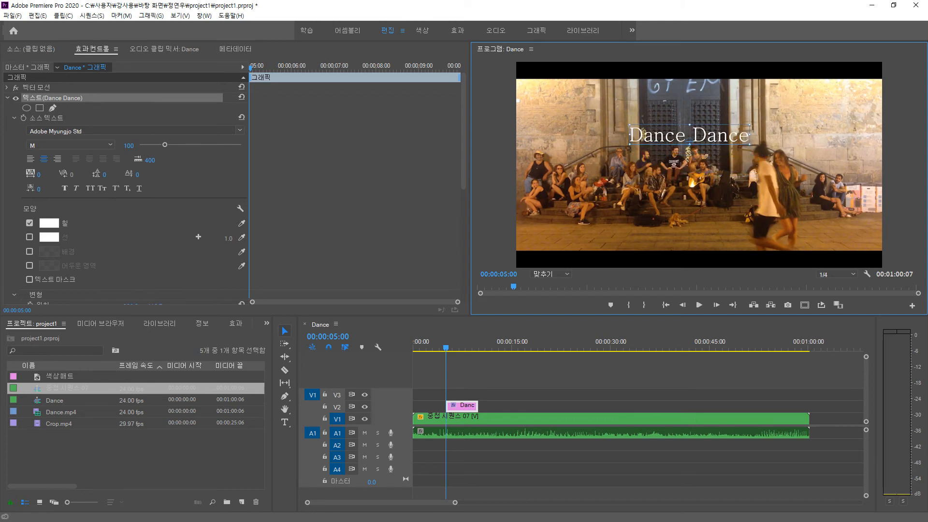
{"action": "left_click_drag", "start_coordinate": [690, 135], "coordinate": [700, 165]}
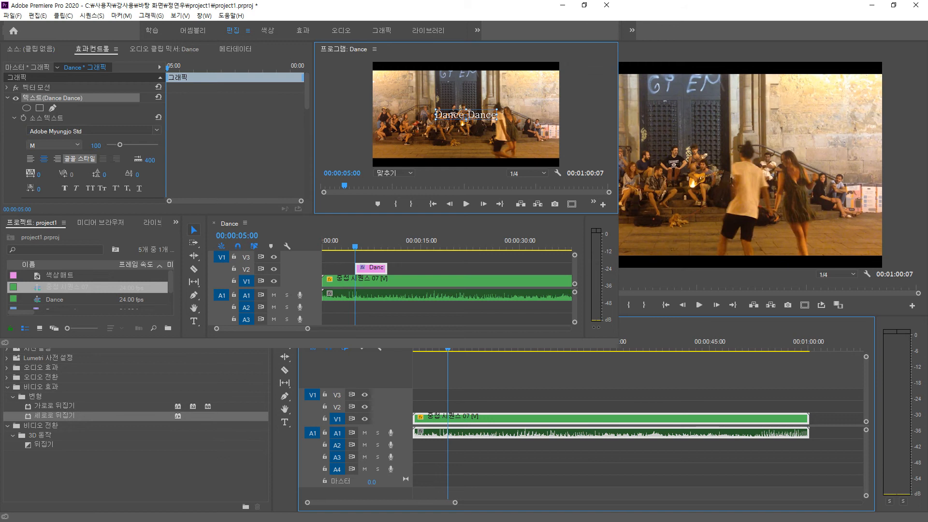
Set the title's font size to 120 and try the faux bold style on it.
{"action": "left_click_drag", "start_coordinate": [120, 145], "coordinate": [123, 144]}
{"action": "left_click", "coordinate": [95, 146]}
{"action": "type", "text": "120"}
{"action": "key", "text": "Return"}
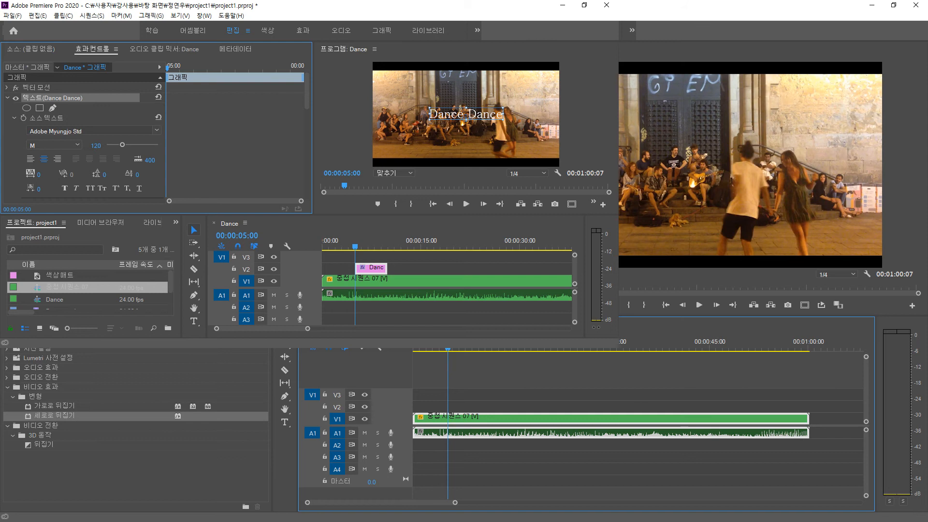
{"action": "left_click", "coordinate": [65, 189]}
{"action": "left_click", "coordinate": [65, 188]}
{"action": "left_click", "coordinate": [65, 189]}
Change the title's font to Chaparral Pro in Bold Italic and set its size to 171.
{"action": "left_click", "coordinate": [92, 130]}
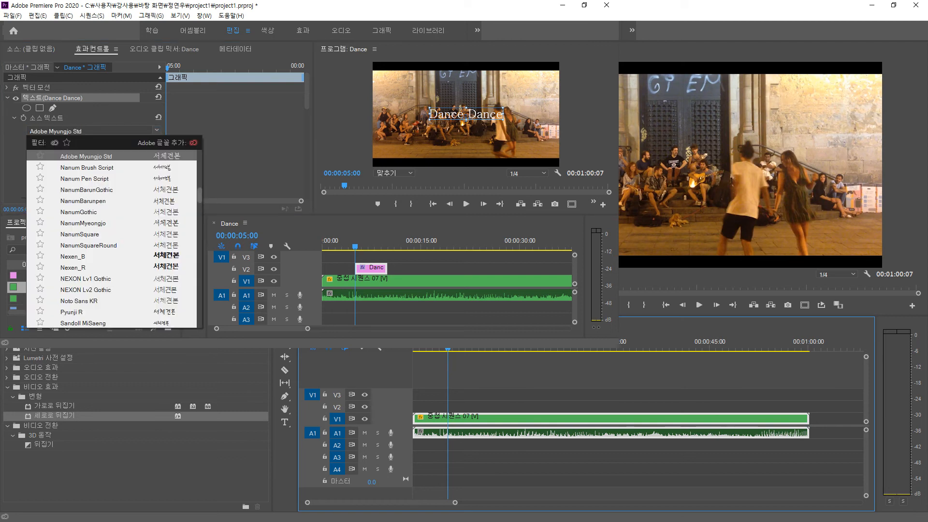
{"action": "scroll", "coordinate": [111, 237], "scroll_direction": "down", "scroll_amount": 8}
{"action": "scroll", "coordinate": [111, 237], "scroll_direction": "down", "scroll_amount": 3}
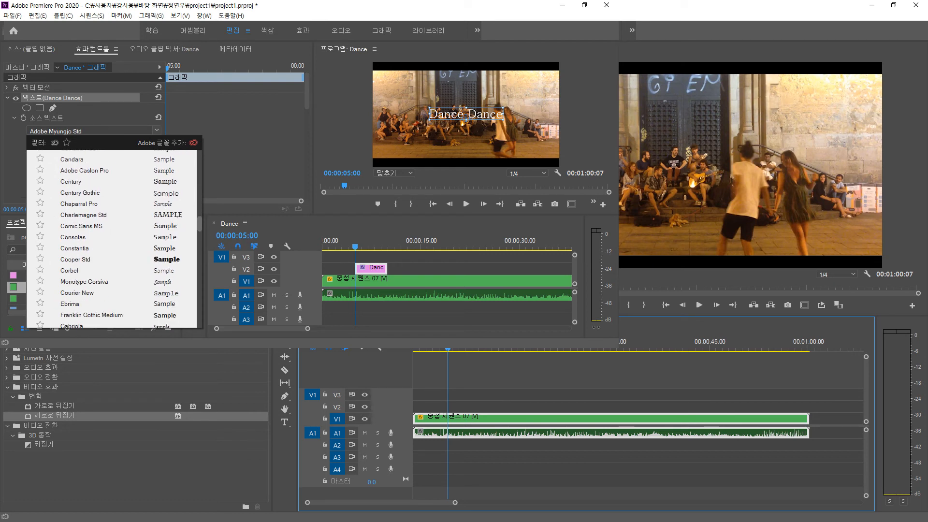
{"action": "left_click", "coordinate": [79, 203]}
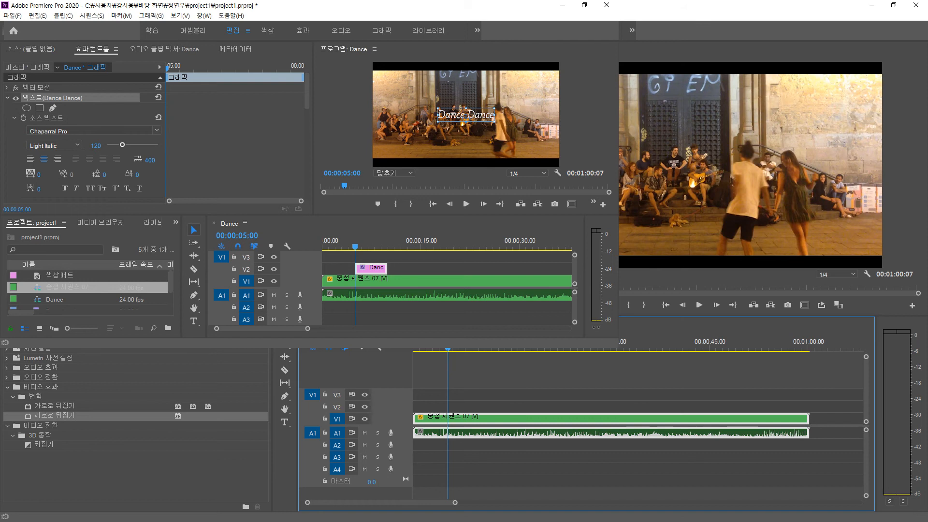
{"action": "left_click", "coordinate": [53, 145]}
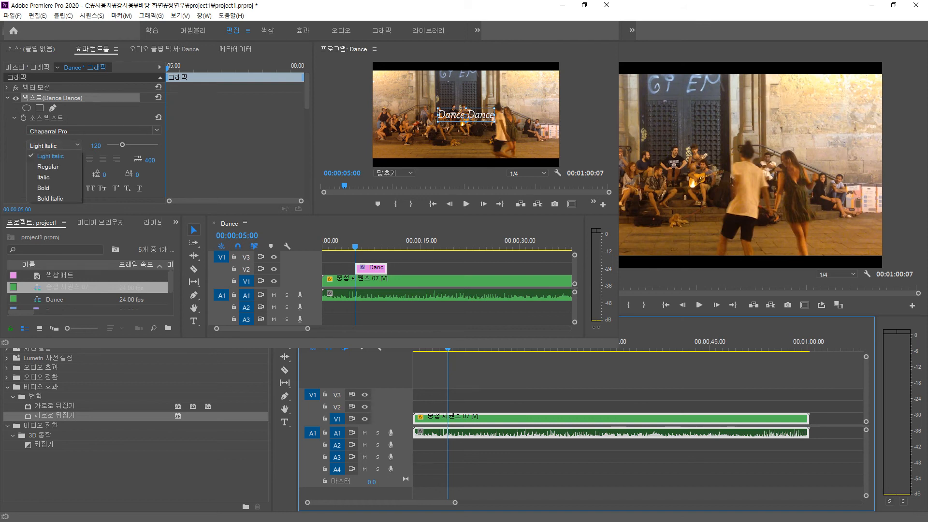
{"action": "left_click", "coordinate": [48, 198]}
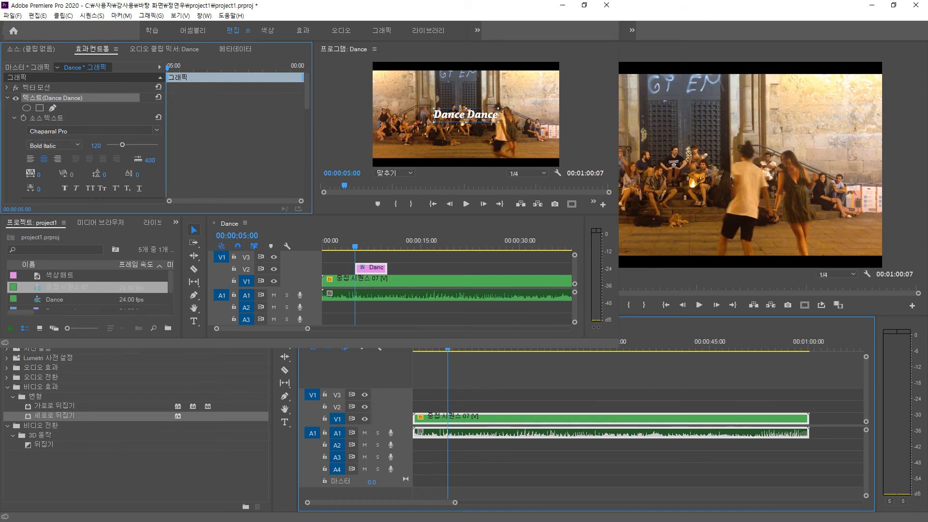
{"action": "left_click_drag", "start_coordinate": [123, 145], "coordinate": [129, 145]}
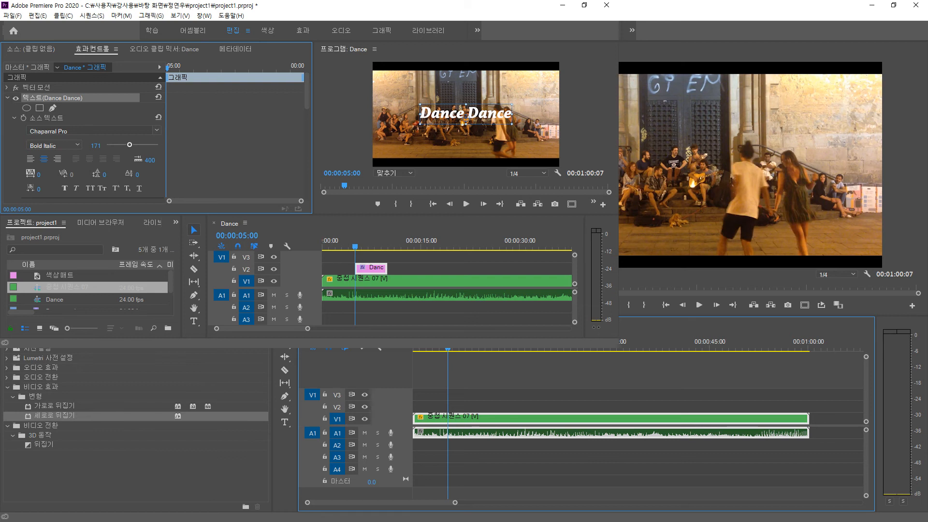
Enable the title's shadow (어두운 영역) and set its color to dark gray 212121.
{"action": "scroll", "coordinate": [92, 141], "scroll_direction": "down", "scroll_amount": 5}
{"action": "scroll", "coordinate": [29, 150], "scroll_direction": "down", "scroll_amount": 1}
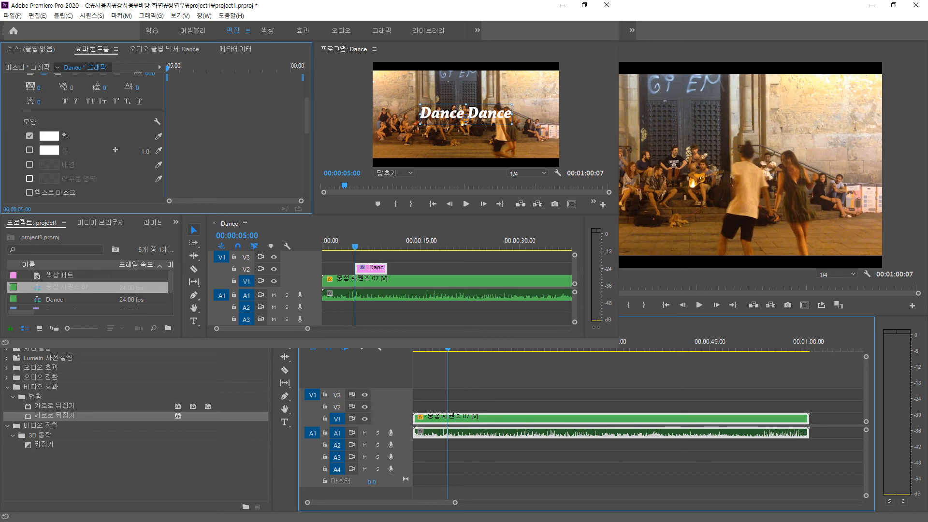
{"action": "left_click", "coordinate": [30, 179]}
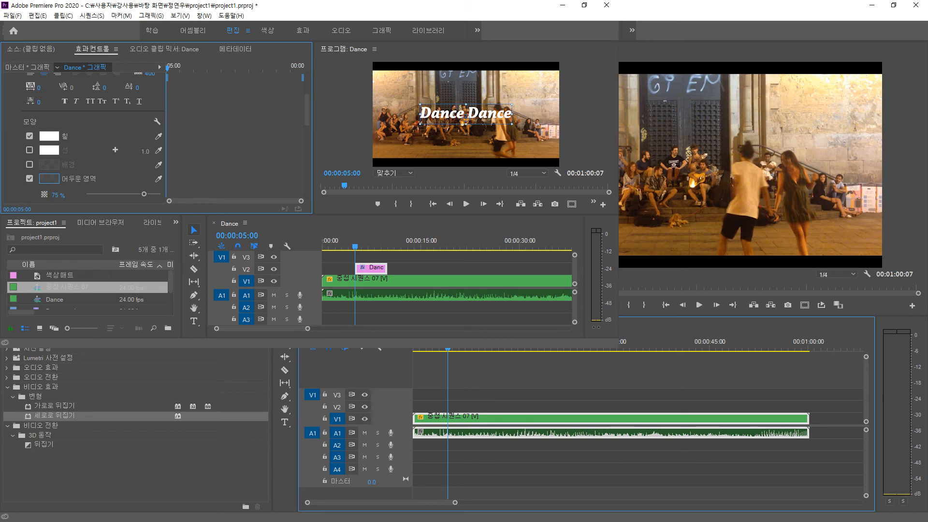
{"action": "scroll", "coordinate": [92, 140], "scroll_direction": "down", "scroll_amount": 4}
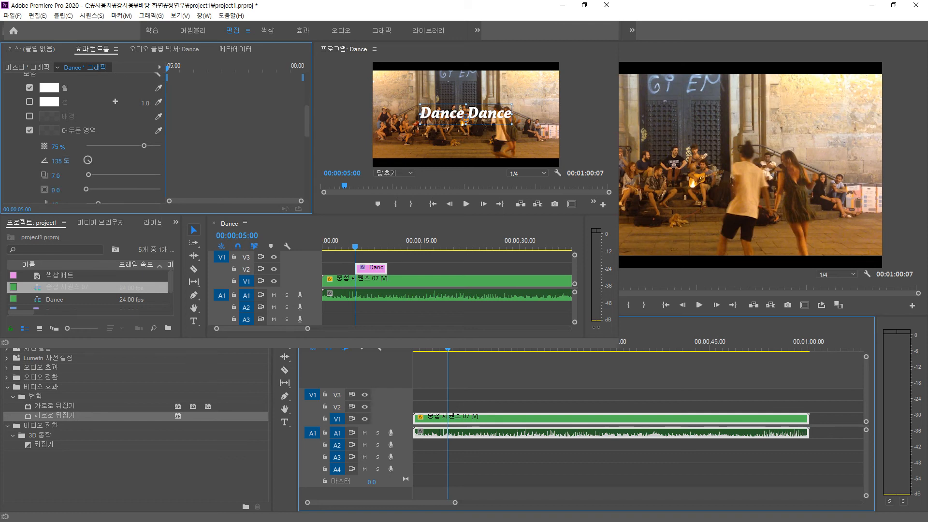
{"action": "left_click", "coordinate": [49, 130]}
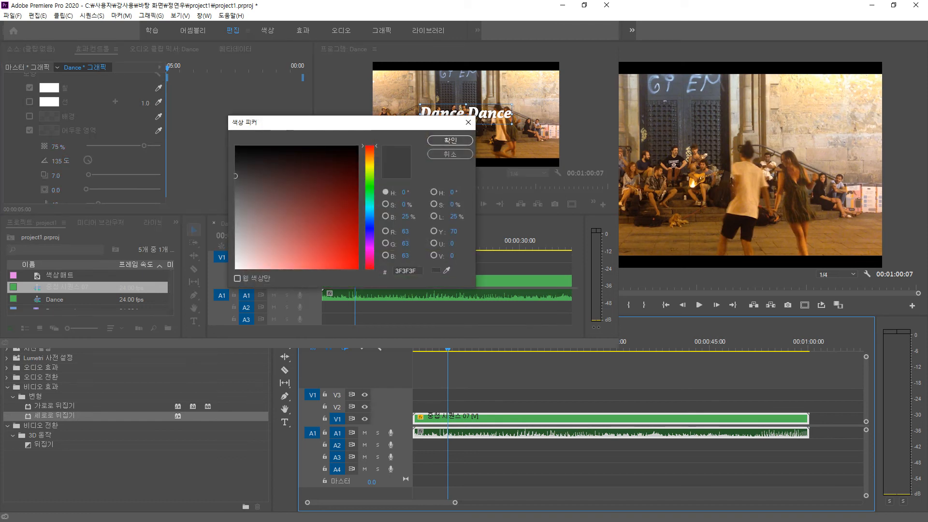
{"action": "left_click", "coordinate": [236, 161]}
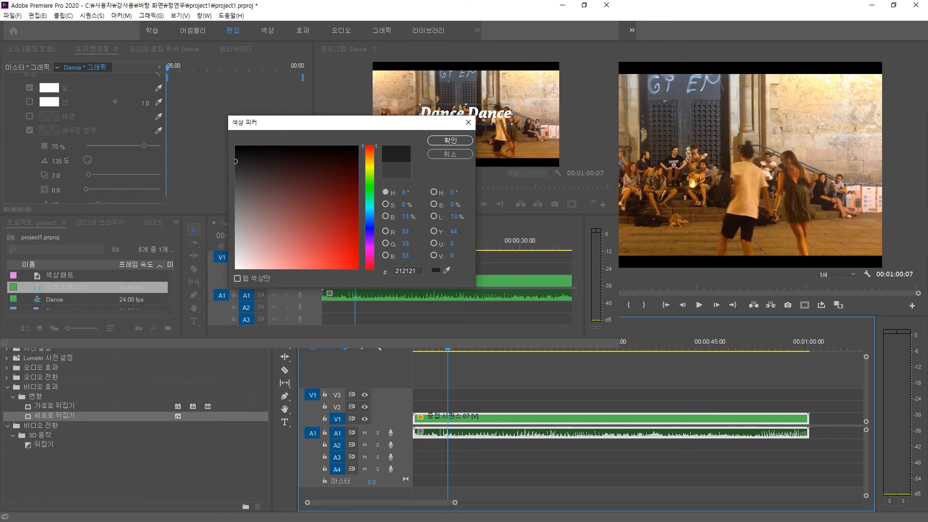
{"action": "left_click", "coordinate": [450, 141]}
Set the title shadow to 79% opacity, 20.2 distance and 15 blur, and nudge the title into the center of the frame.
{"action": "scroll", "coordinate": [92, 140], "scroll_direction": "down", "scroll_amount": 2}
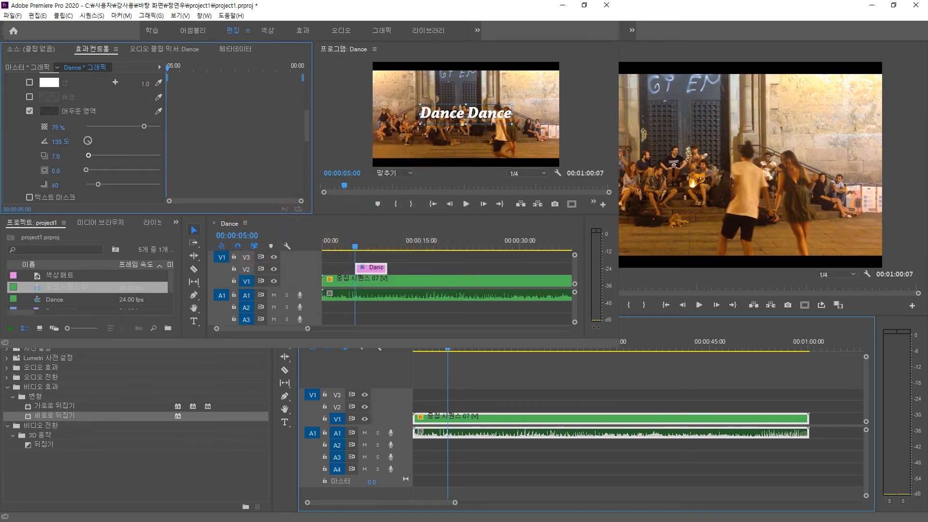
{"action": "left_click_drag", "start_coordinate": [98, 184], "coordinate": [95, 155]}
{"action": "left_click_drag", "start_coordinate": [144, 126], "coordinate": [145, 126]}
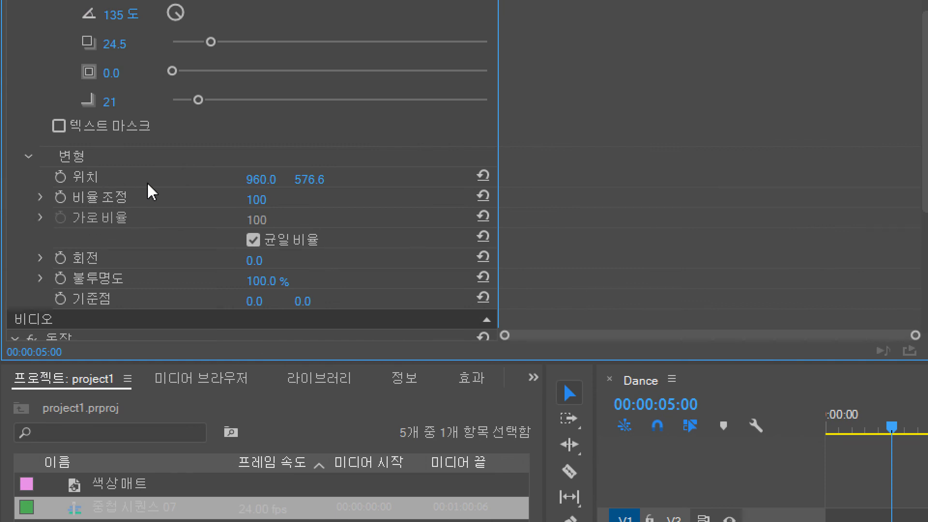
{"action": "scroll", "coordinate": [153, 186], "scroll_direction": "up", "scroll_amount": 2}
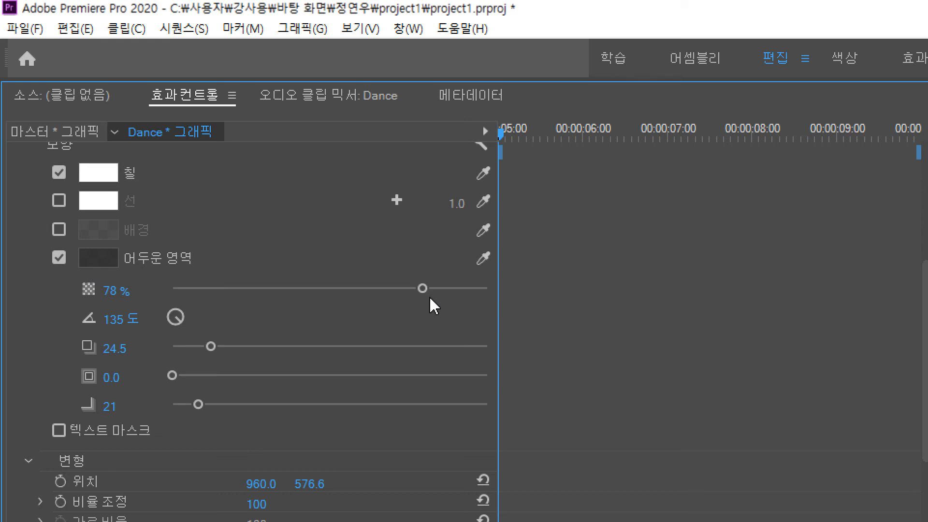
{"action": "left_click_drag", "start_coordinate": [428, 290], "coordinate": [421, 291]}
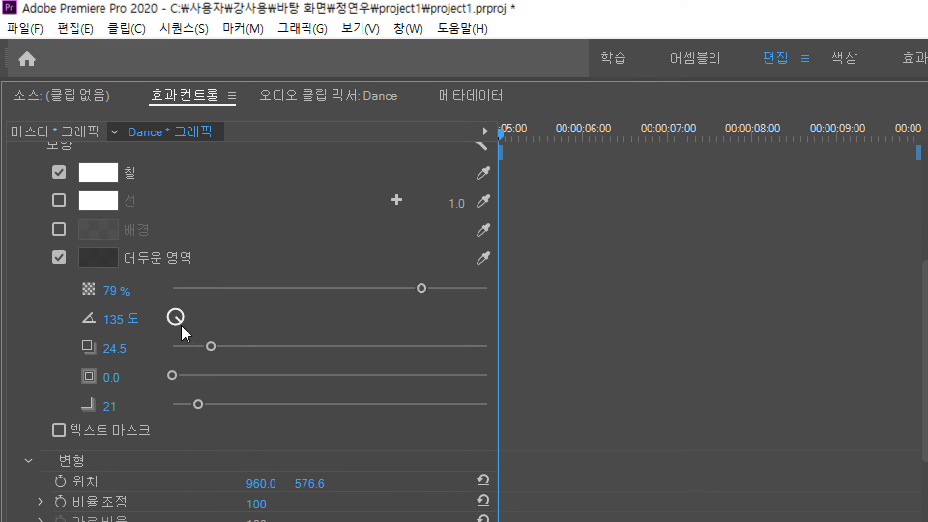
{"action": "mouse_move", "coordinate": [209, 344]}
{"action": "left_mouse_down"}
{"action": "mouse_move", "coordinate": [193, 342]}
{"action": "mouse_move", "coordinate": [202, 344]}
{"action": "left_mouse_up"}
{"action": "left_click_drag", "start_coordinate": [197, 403], "coordinate": [189, 404]}
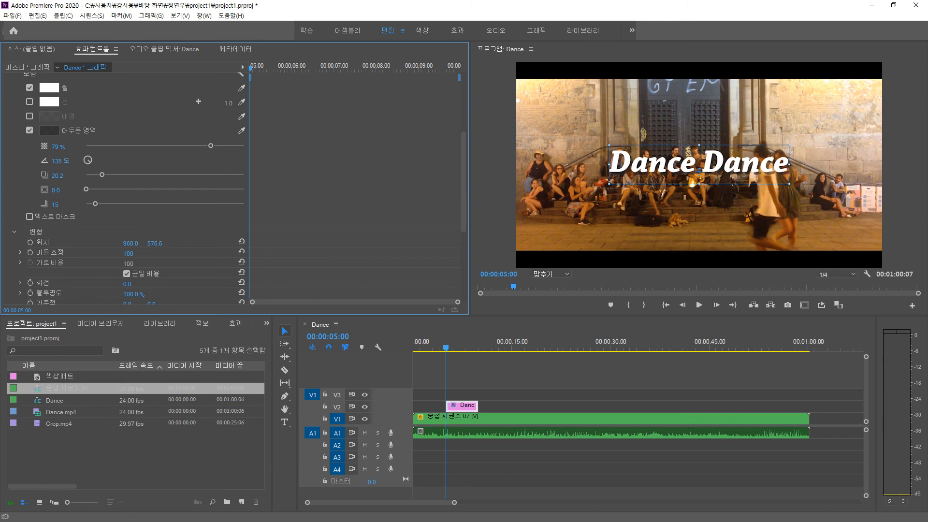
{"action": "left_click_drag", "start_coordinate": [699, 164], "coordinate": [699, 164]}
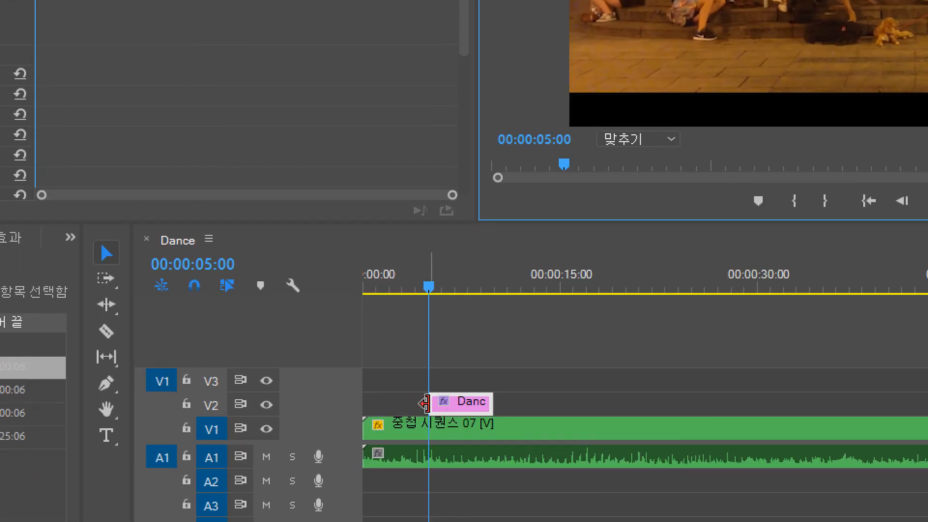
Adjust the title clip on V2 so it starts at 00:00:01:00, and trim its end slightly.
{"action": "left_click_drag", "start_coordinate": [425, 404], "coordinate": [364, 399]}
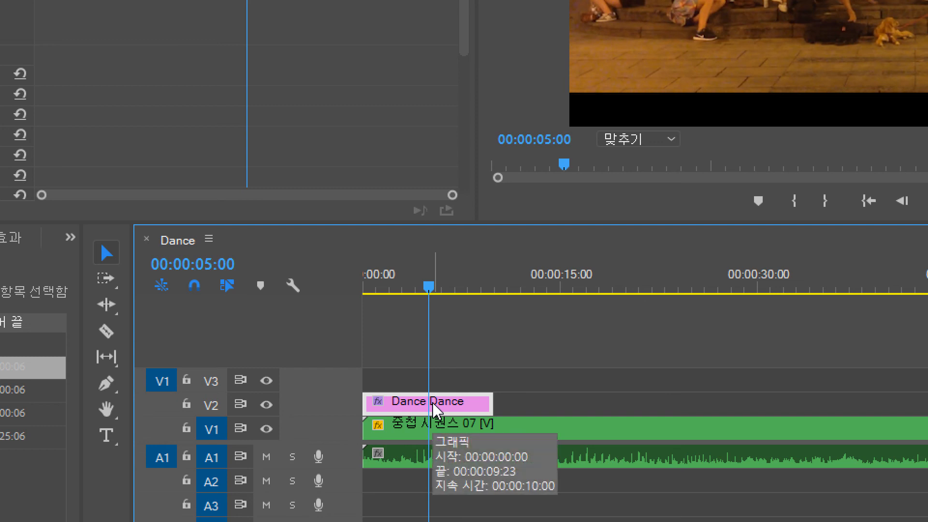
{"action": "mouse_move", "coordinate": [491, 403]}
{"action": "left_mouse_down"}
{"action": "mouse_move", "coordinate": [430, 409]}
{"action": "mouse_move", "coordinate": [489, 407]}
{"action": "left_mouse_up"}
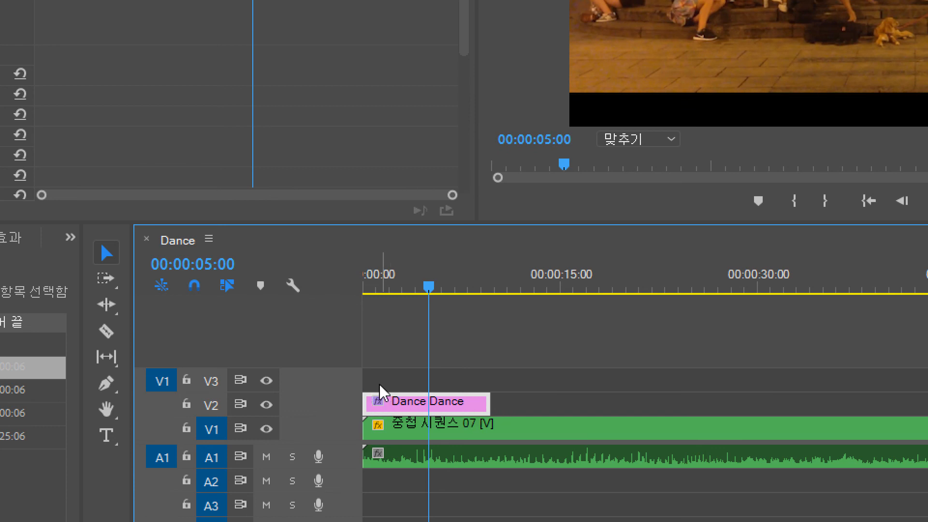
{"action": "left_click_drag", "start_coordinate": [431, 288], "coordinate": [361, 292]}
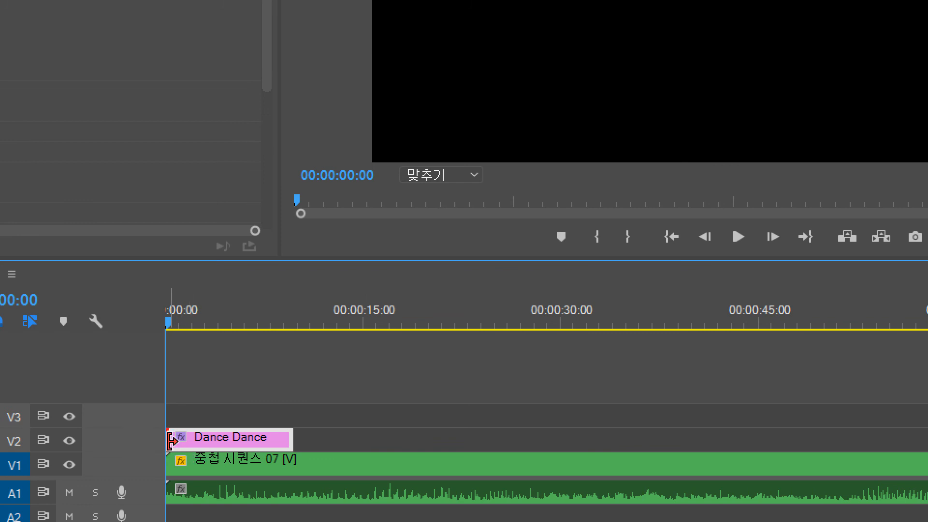
{"action": "left_click_drag", "start_coordinate": [175, 441], "coordinate": [196, 439]}
{"action": "left_click", "coordinate": [177, 299]}
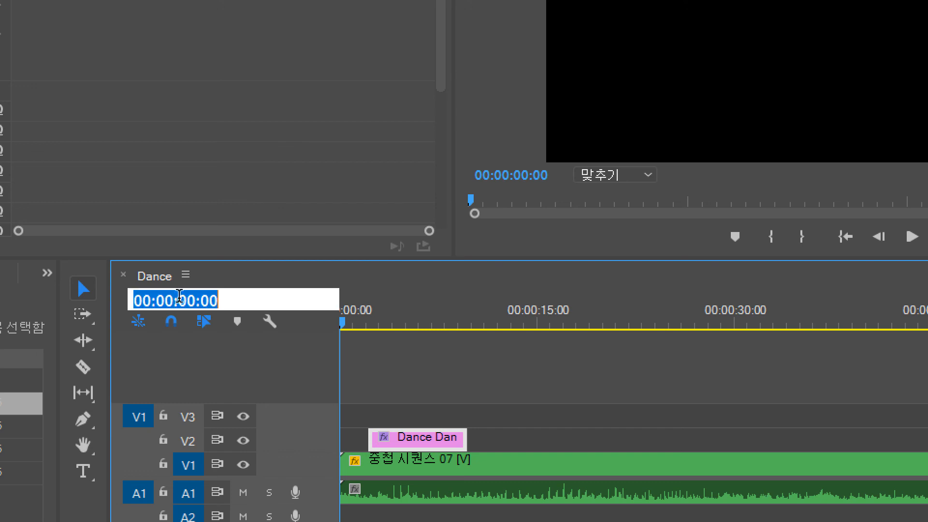
{"action": "type", "text": "1:00"}
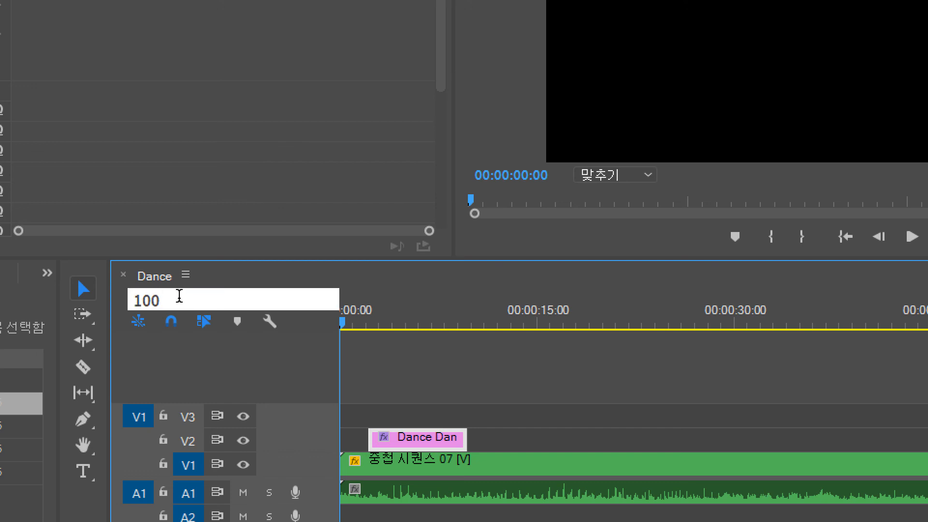
{"action": "key", "text": "Return"}
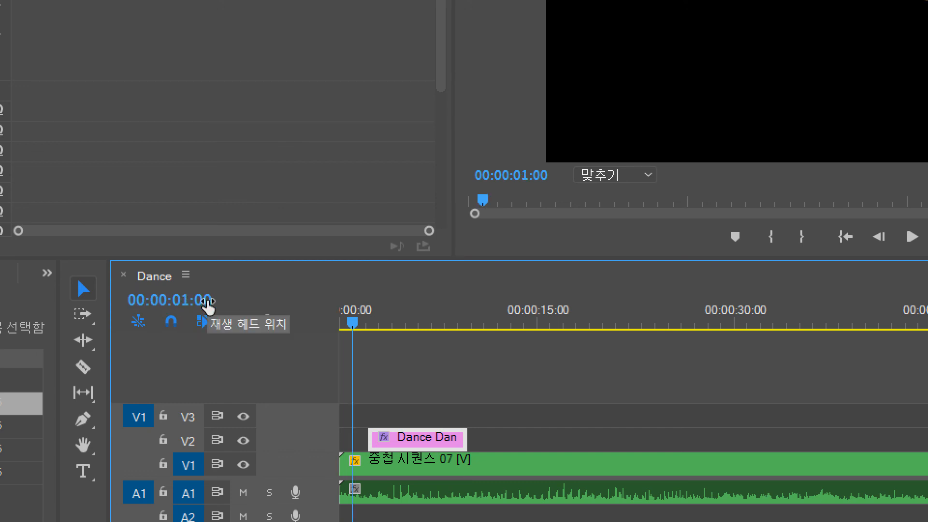
{"action": "left_click_drag", "start_coordinate": [363, 443], "coordinate": [352, 442]}
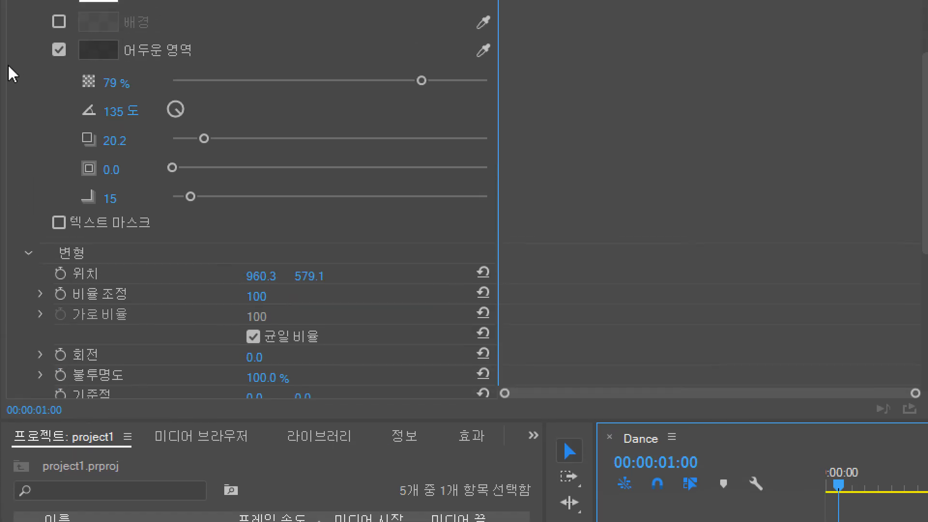
Add a 비율 조정 keyframe of 0 to the title clip's motion at 00:00:01:00.
{"action": "scroll", "coordinate": [145, 199], "scroll_direction": "up", "scroll_amount": 5}
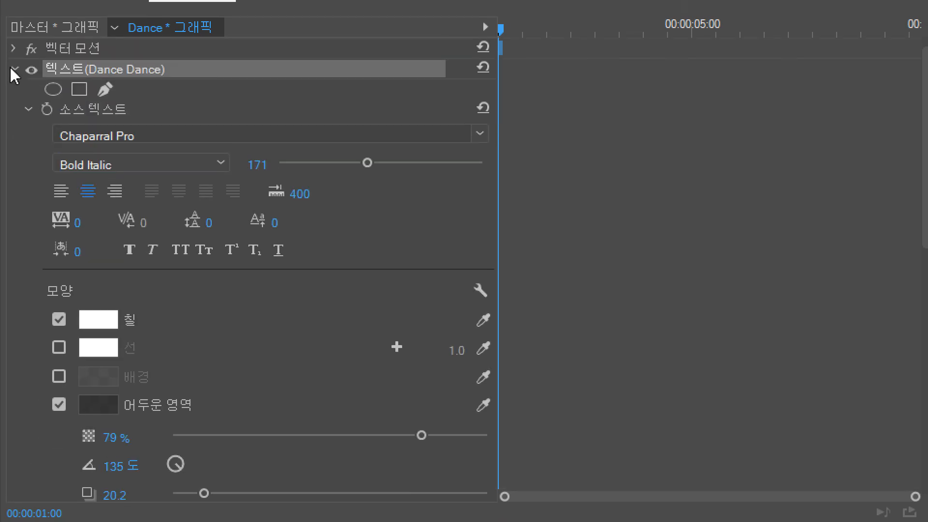
{"action": "left_click", "coordinate": [12, 68]}
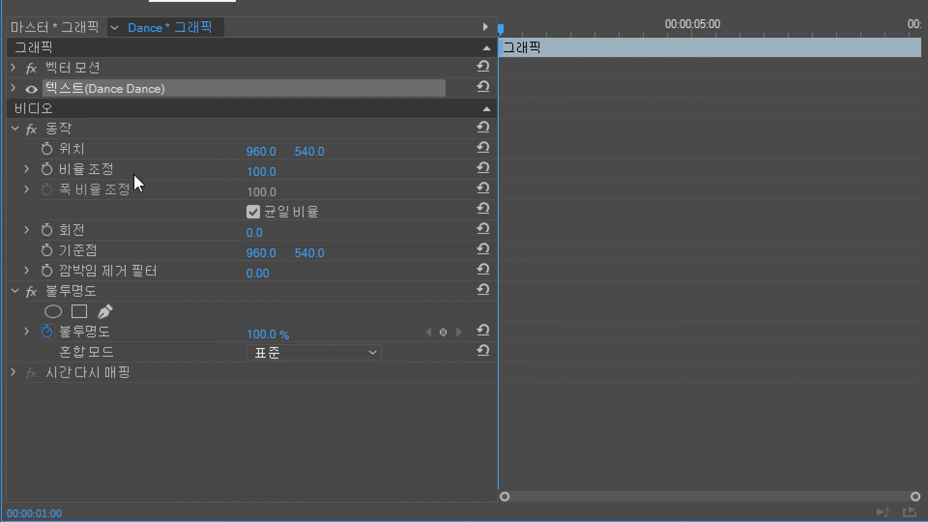
{"action": "left_click", "coordinate": [47, 169]}
{"action": "left_click", "coordinate": [273, 170]}
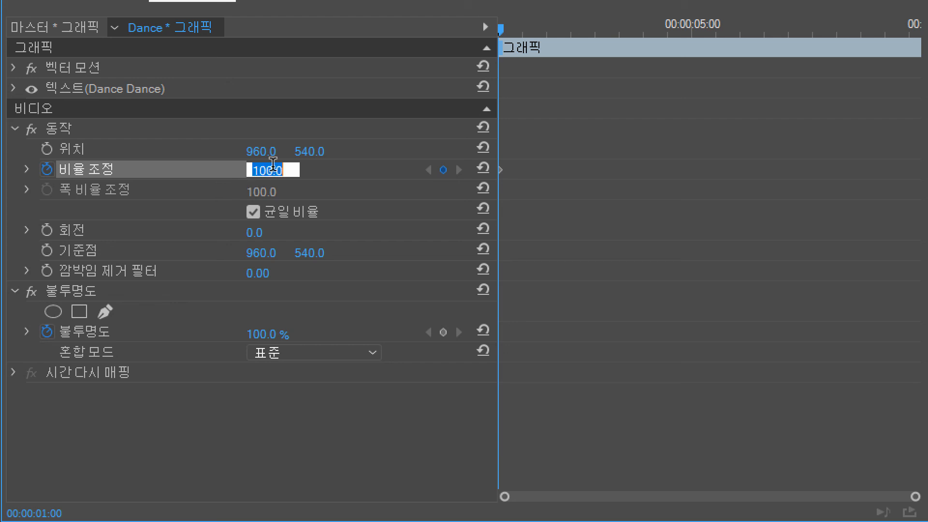
{"action": "type", "text": "0"}
{"action": "key", "text": "Return"}
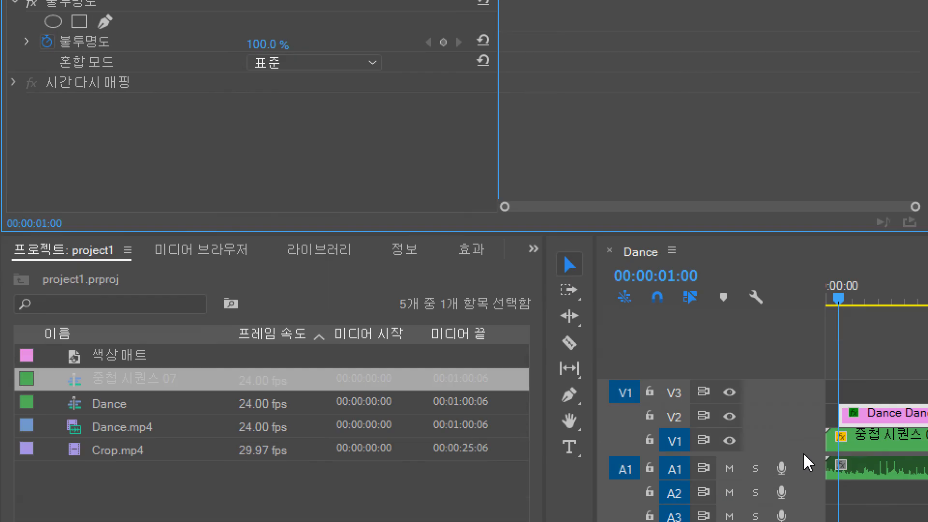
Add a 비율 조정 keyframe of 100 to the title clip's motion at 00:00:05:00.
{"action": "left_click", "coordinate": [671, 235]}
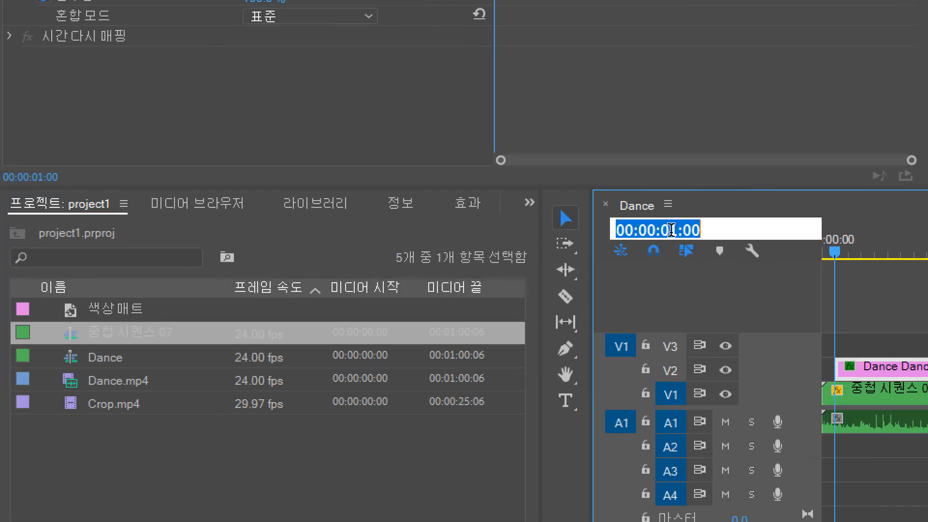
{"action": "type", "text": "500"}
{"action": "key", "text": "Return"}
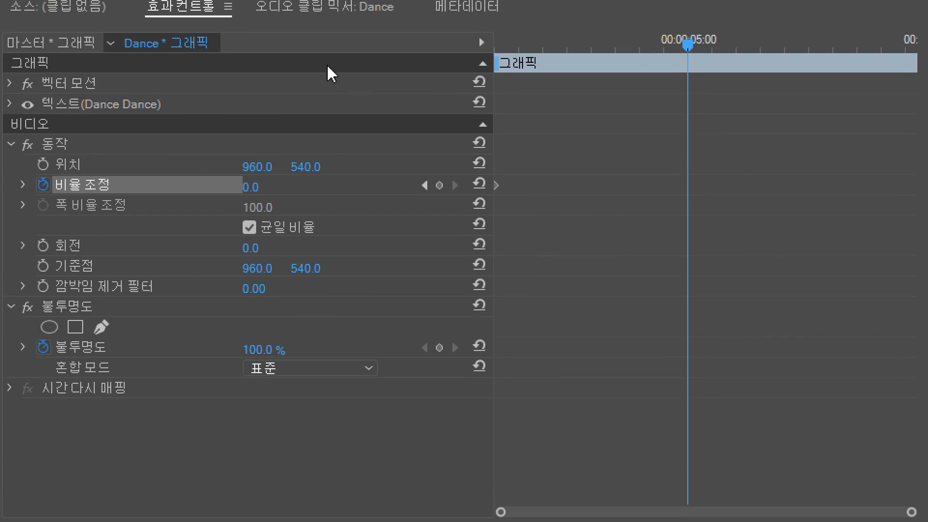
{"action": "left_click", "coordinate": [254, 187]}
{"action": "type", "text": "100"}
{"action": "key", "text": "Return"}
Add a 불투명도 keyframe of 0% at the title's first 비율 조정 keyframe.
{"action": "left_click", "coordinate": [424, 186]}
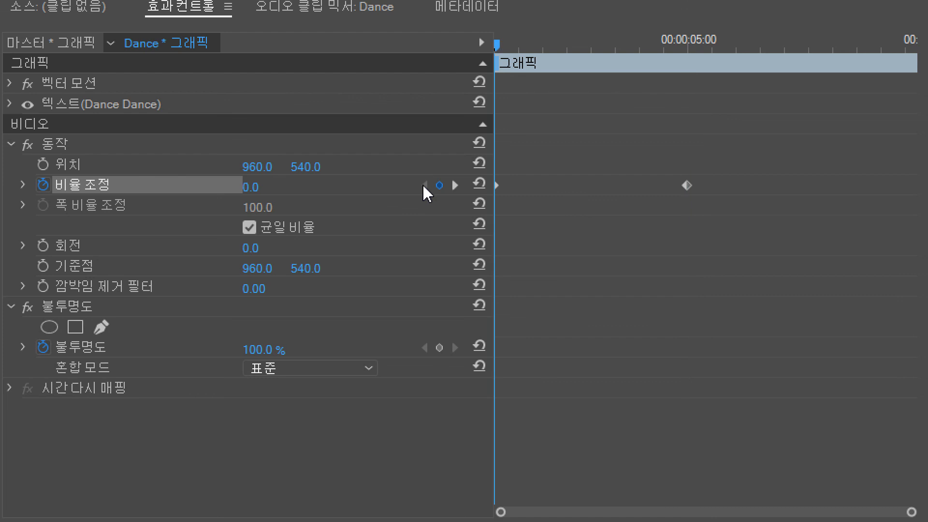
{"action": "left_click", "coordinate": [253, 352]}
{"action": "type", "text": "0"}
{"action": "key", "text": "Return"}
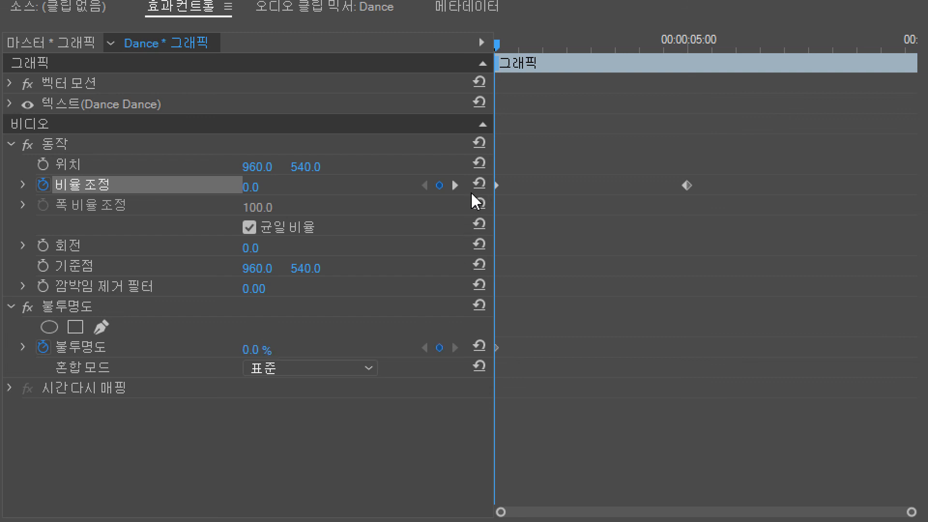
Try a 불투명도 keyframe of 1% at the title's 00:00:05:00 비율 조정 keyframe.
{"action": "left_click", "coordinate": [454, 186]}
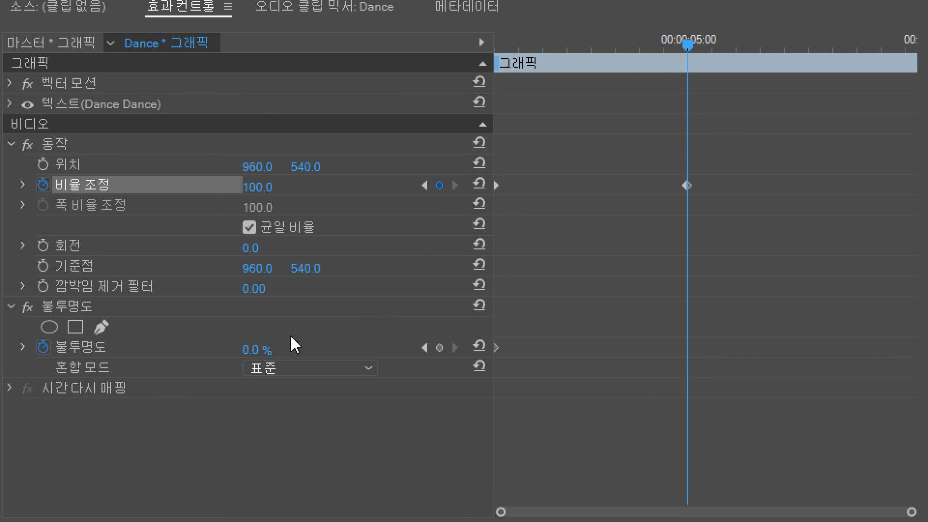
{"action": "left_click", "coordinate": [251, 349]}
{"action": "type", "text": "1"}
Add a 100% 불투명도 keyframe a little over a third of the way between the 비율 조정 keyframes, and delete the 불투명도 keyframe at 00:00:05:00.
{"action": "left_click", "coordinate": [686, 45]}
{"action": "left_click_drag", "start_coordinate": [660, 65], "coordinate": [539, 72]}
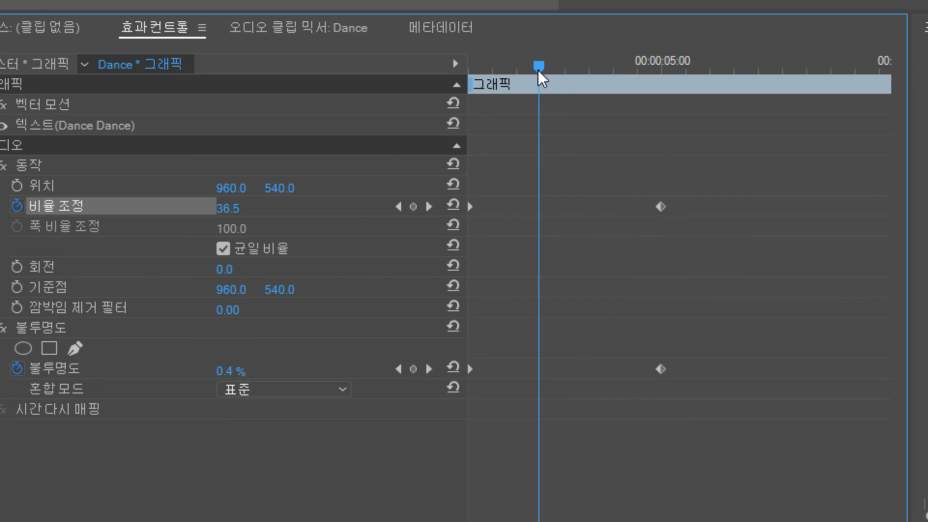
{"action": "left_click", "coordinate": [223, 380]}
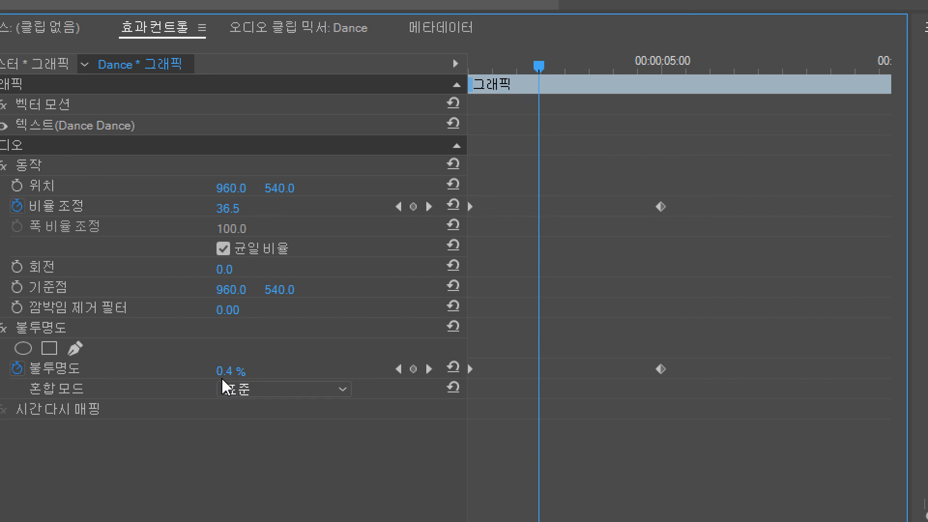
{"action": "left_click", "coordinate": [232, 371]}
{"action": "type", "text": "100"}
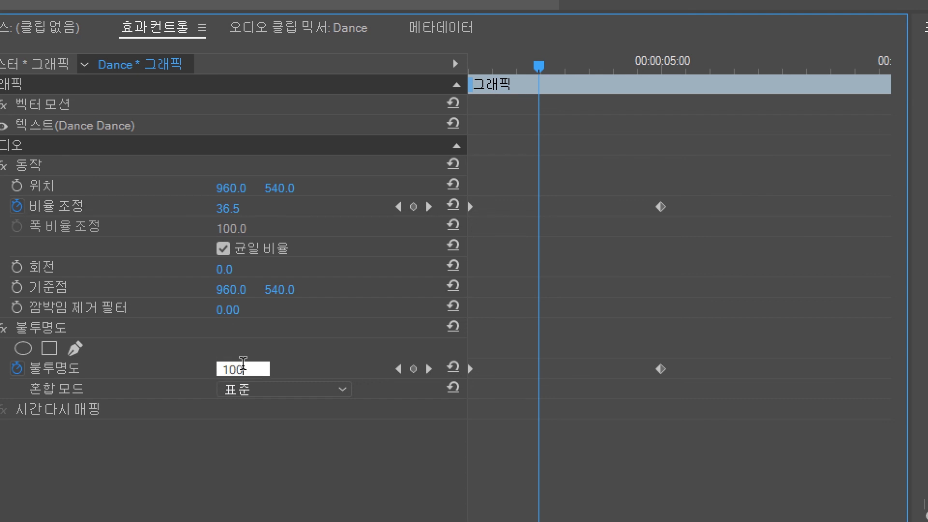
{"action": "key", "text": "Return"}
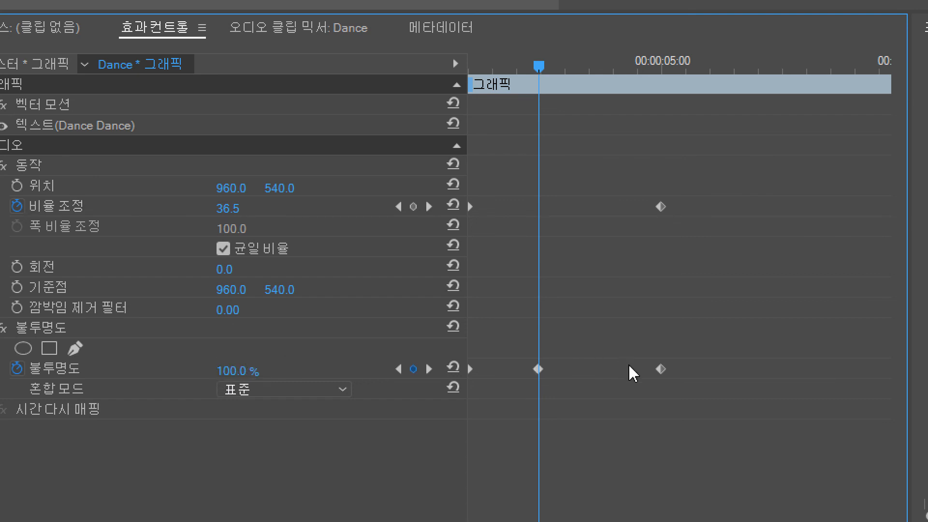
{"action": "key", "text": "Delete"}
Return to 00:00:01:00 and check the 회전 value of the nested clip 중첩 시퀀스 07 on V1.
{"action": "left_click", "coordinate": [399, 207]}
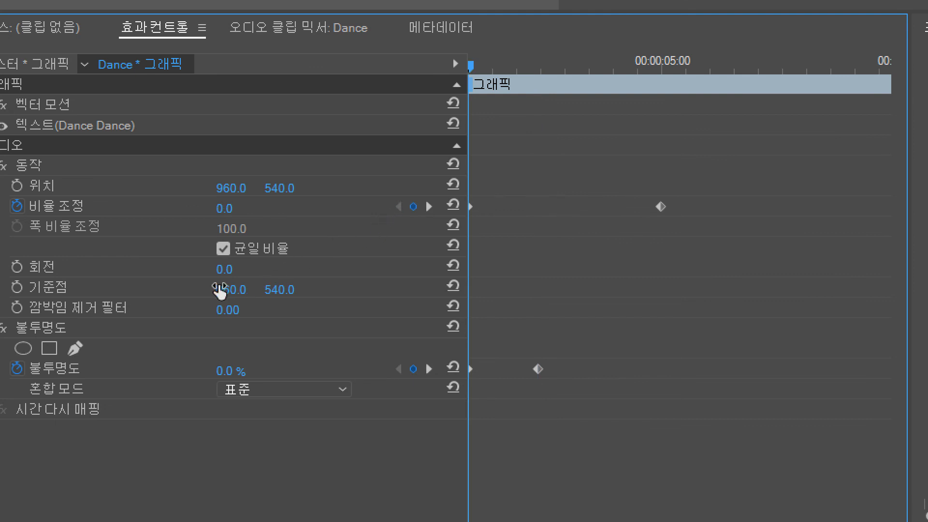
{"action": "left_click", "coordinate": [225, 269]}
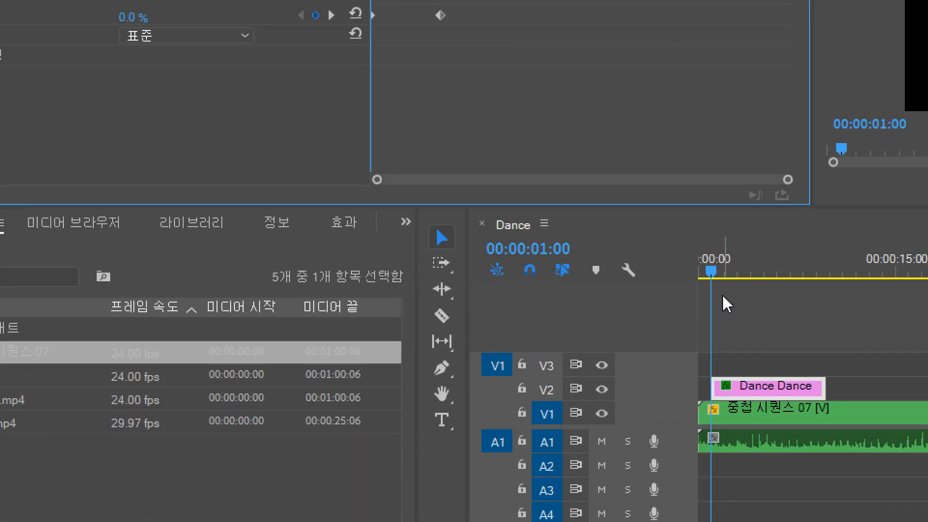
{"action": "mouse_move", "coordinate": [712, 272]}
{"action": "left_mouse_down"}
{"action": "mouse_move", "coordinate": [699, 279]}
{"action": "mouse_move", "coordinate": [714, 280]}
{"action": "left_mouse_up"}
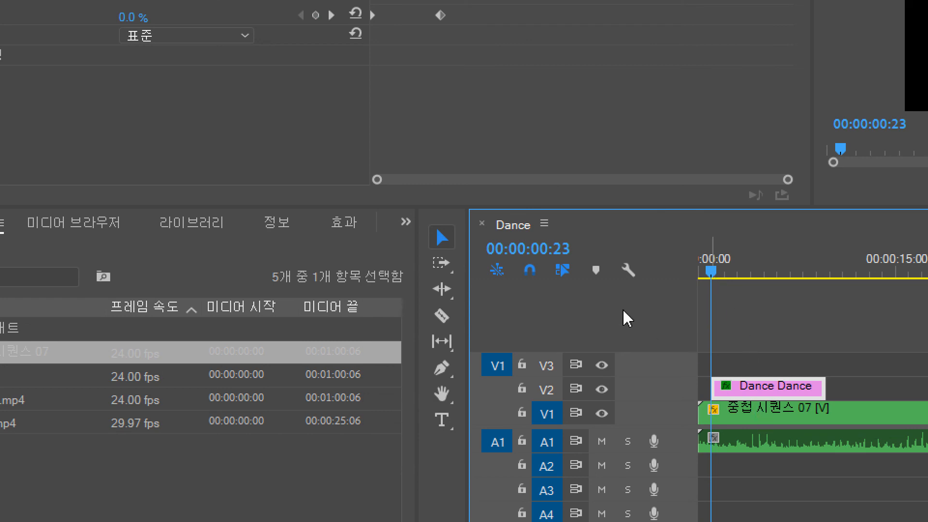
{"action": "key", "text": "Right"}
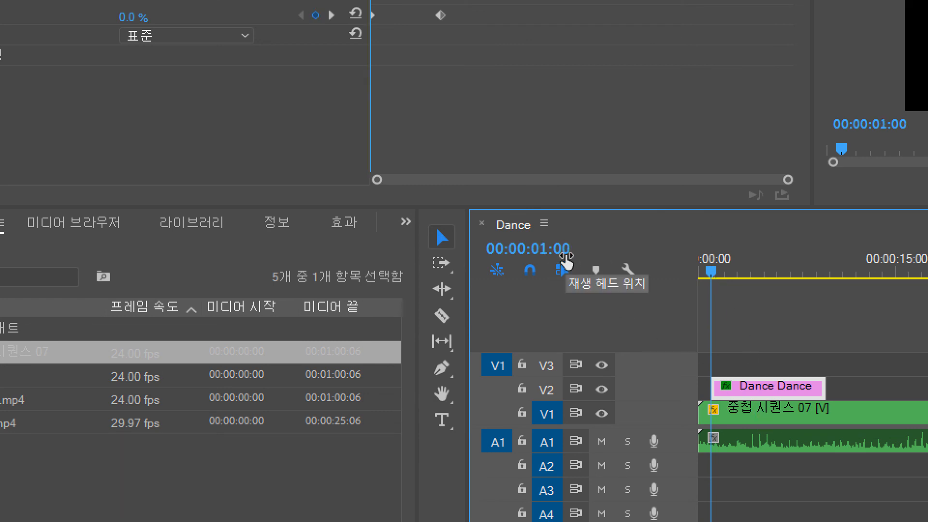
{"action": "left_click", "coordinate": [743, 416]}
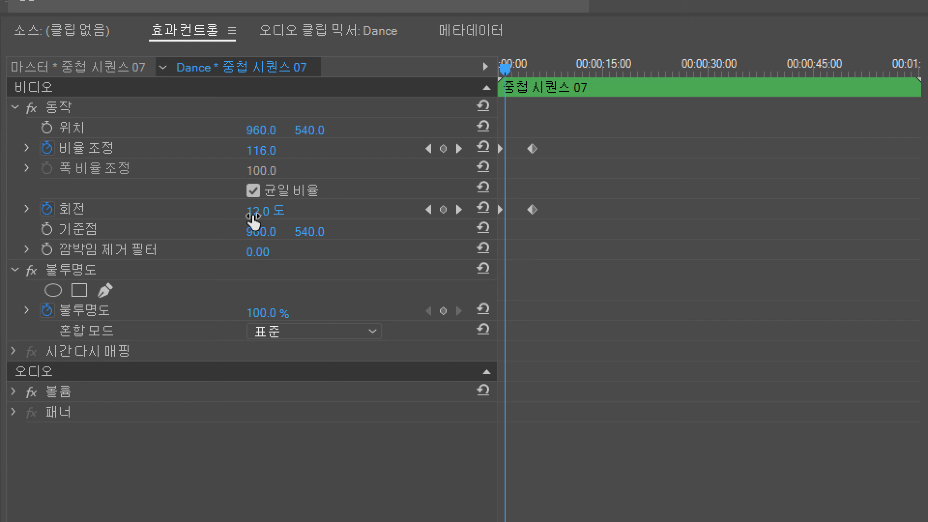
Add a 회전 keyframe of 12° to the Dance Dance title clip at 00:00:01:00.
{"action": "left_click", "coordinate": [774, 455]}
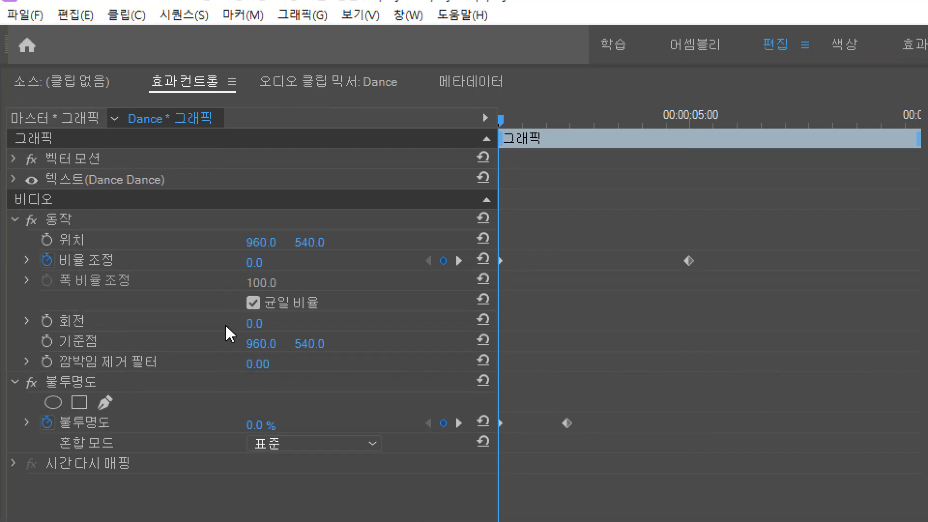
{"action": "left_click", "coordinate": [47, 321]}
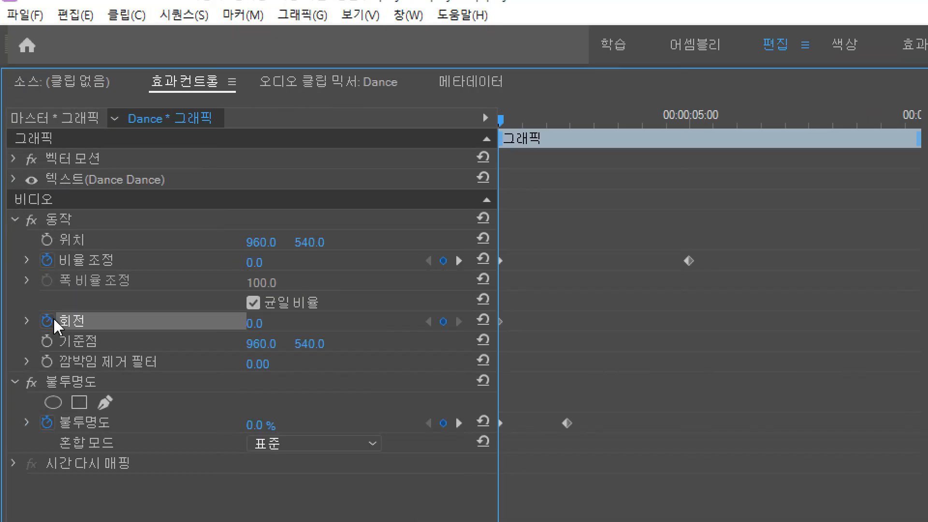
{"action": "left_click", "coordinate": [254, 321]}
{"action": "type", "text": "180"}
{"action": "key", "text": "Return"}
Add a 회전 keyframe of 0 at the title's second 비율 조정 keyframe, at 00:00:05:00.
{"action": "left_click", "coordinate": [462, 261]}
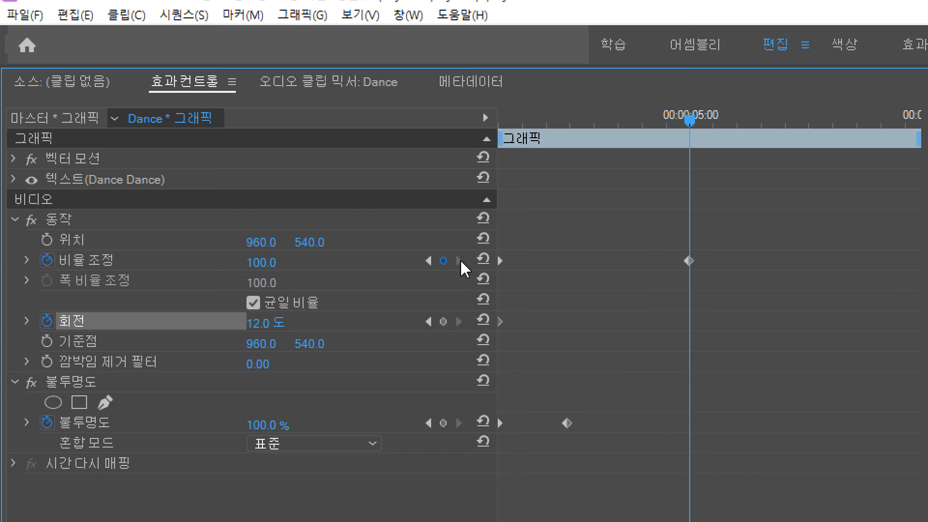
{"action": "left_click", "coordinate": [270, 321]}
{"action": "type", "text": "0"}
{"action": "key", "text": "Return"}
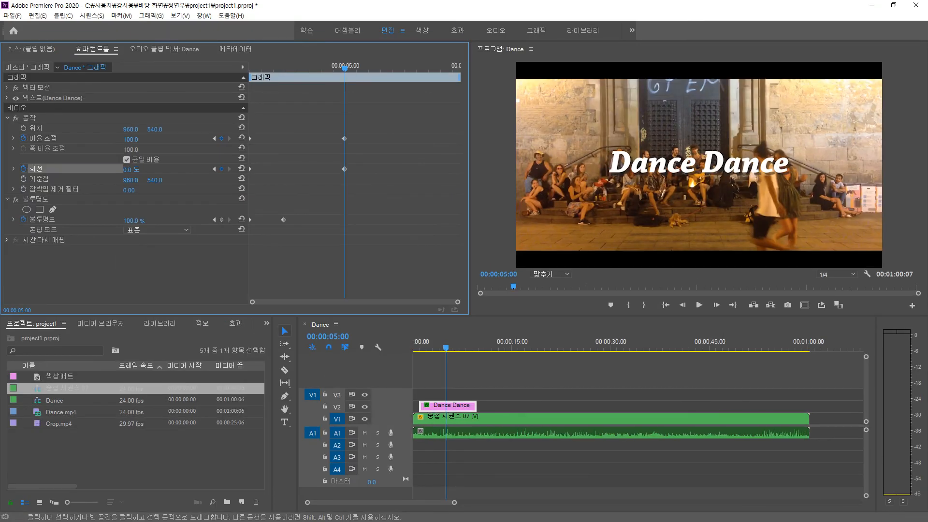
Play the Dance sequence from the beginning to review the title animation, and return to 00:00:00:00.
{"action": "left_click_drag", "start_coordinate": [446, 348], "coordinate": [413, 347]}
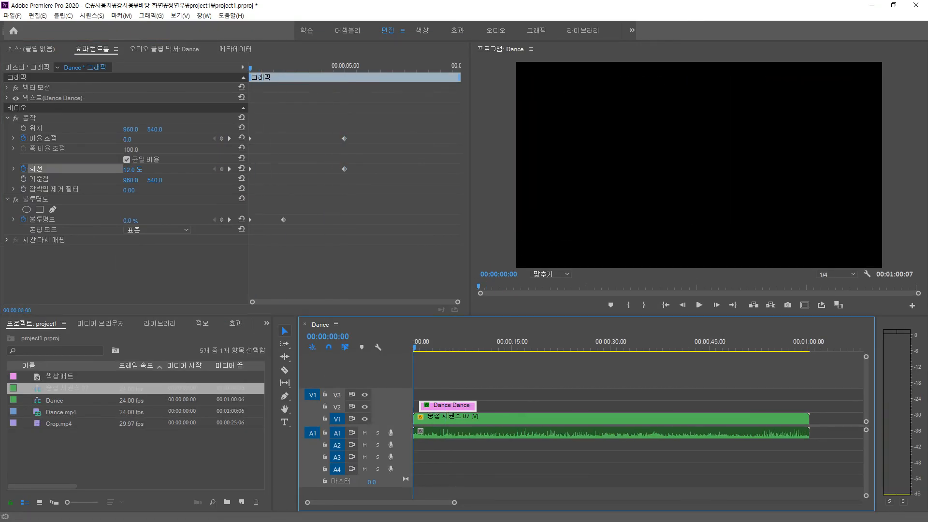
{"action": "key", "text": "space"}
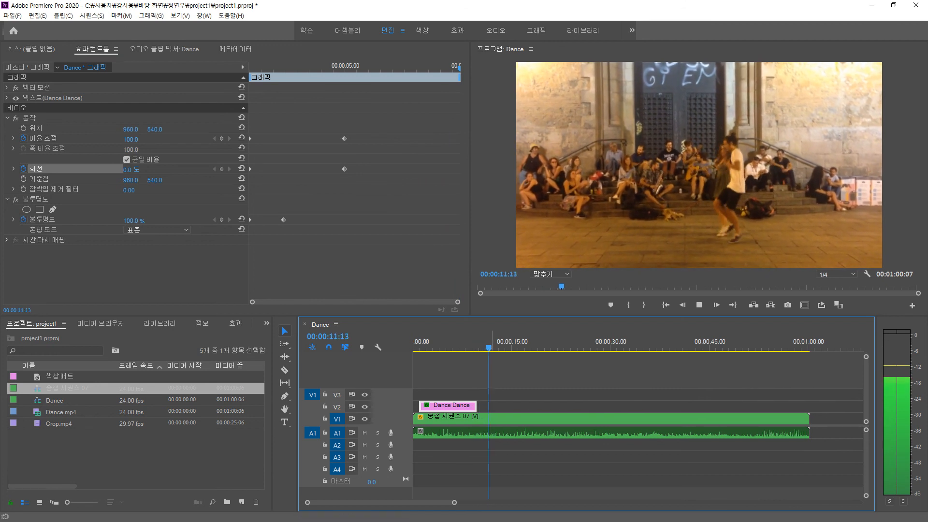
{"action": "left_click_drag", "start_coordinate": [492, 347], "coordinate": [414, 348]}
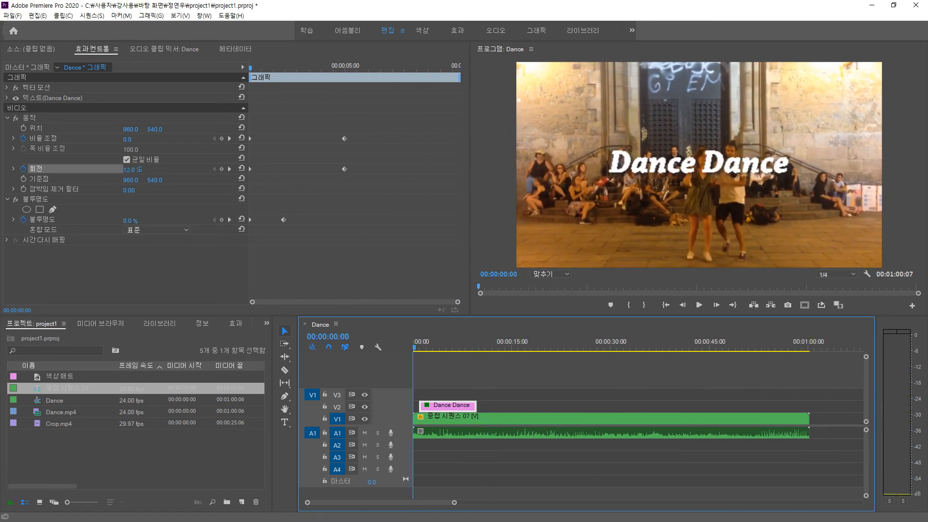